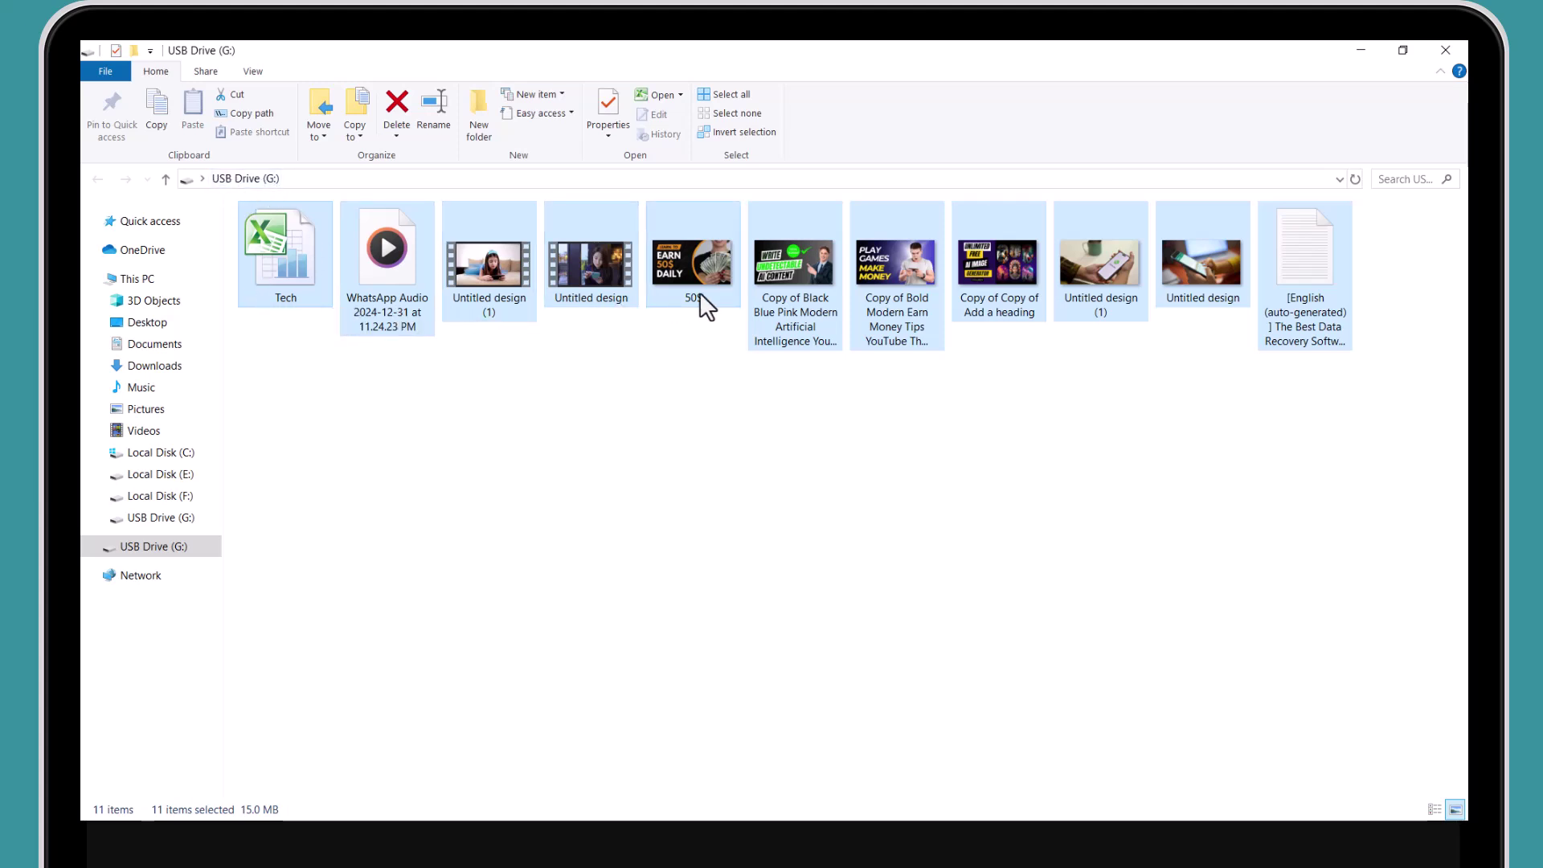
- Permanently delete the 11 selected files on USB Drive (G:), confirming the Delete Multiple Items prompt
{"action": "right_click", "coordinate": [1129, 274]}
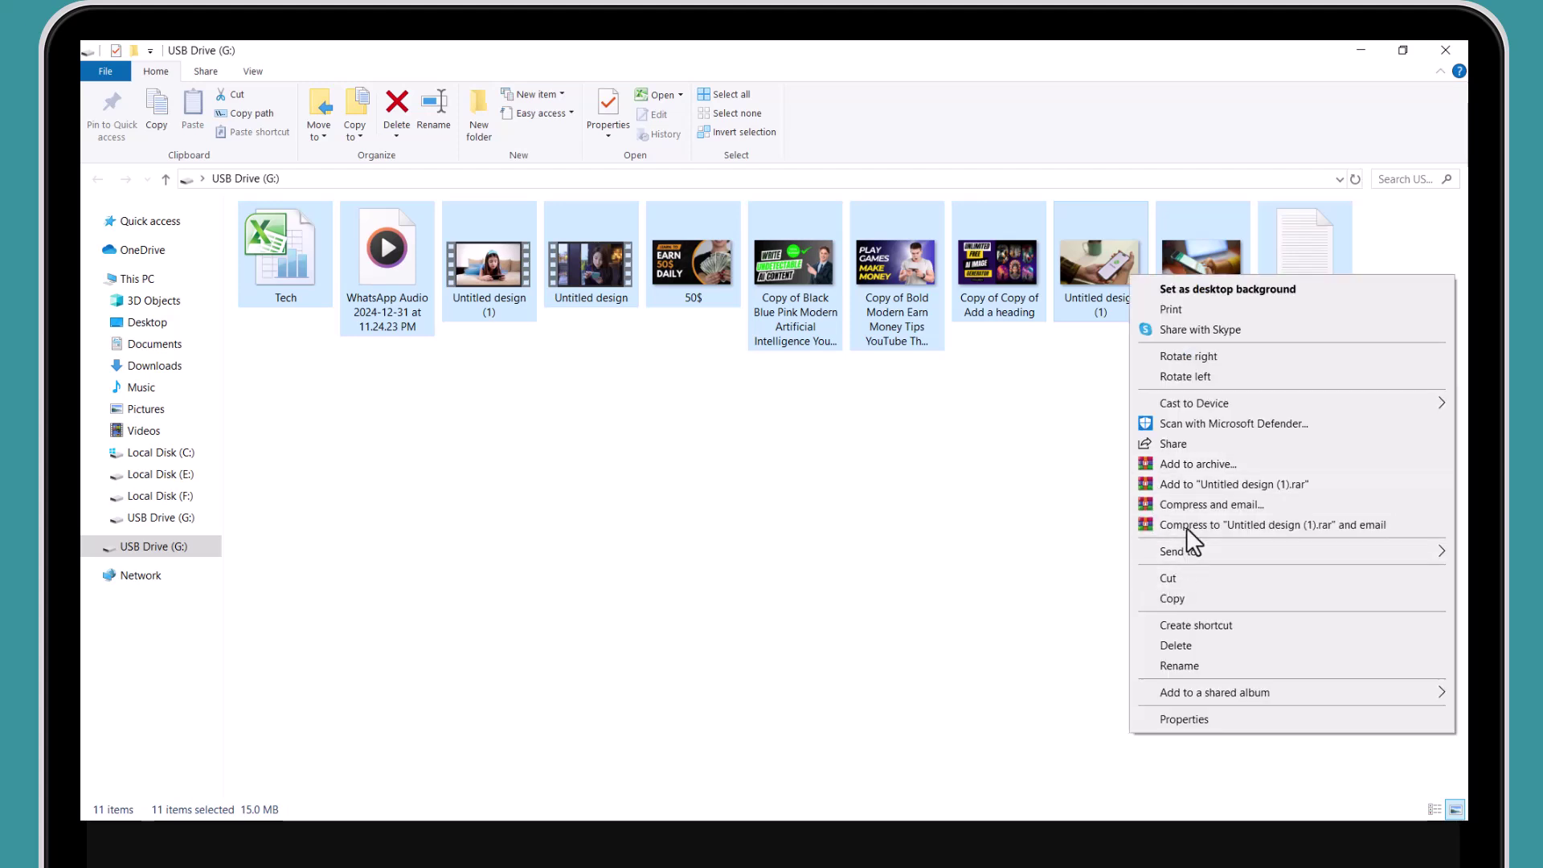
{"action": "left_click", "coordinate": [1176, 646]}
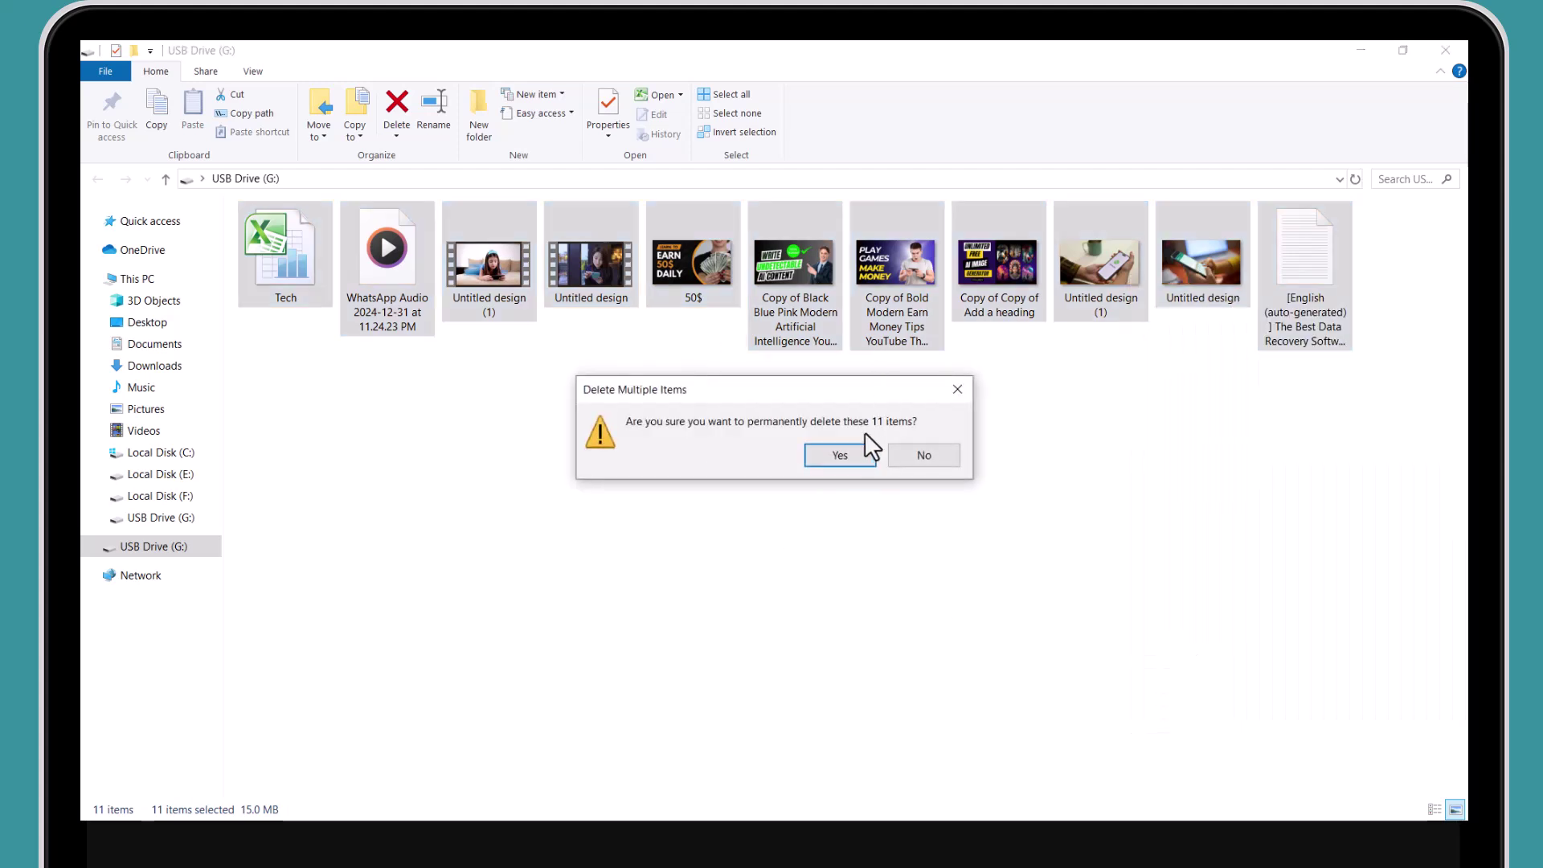
{"action": "left_click", "coordinate": [835, 455]}
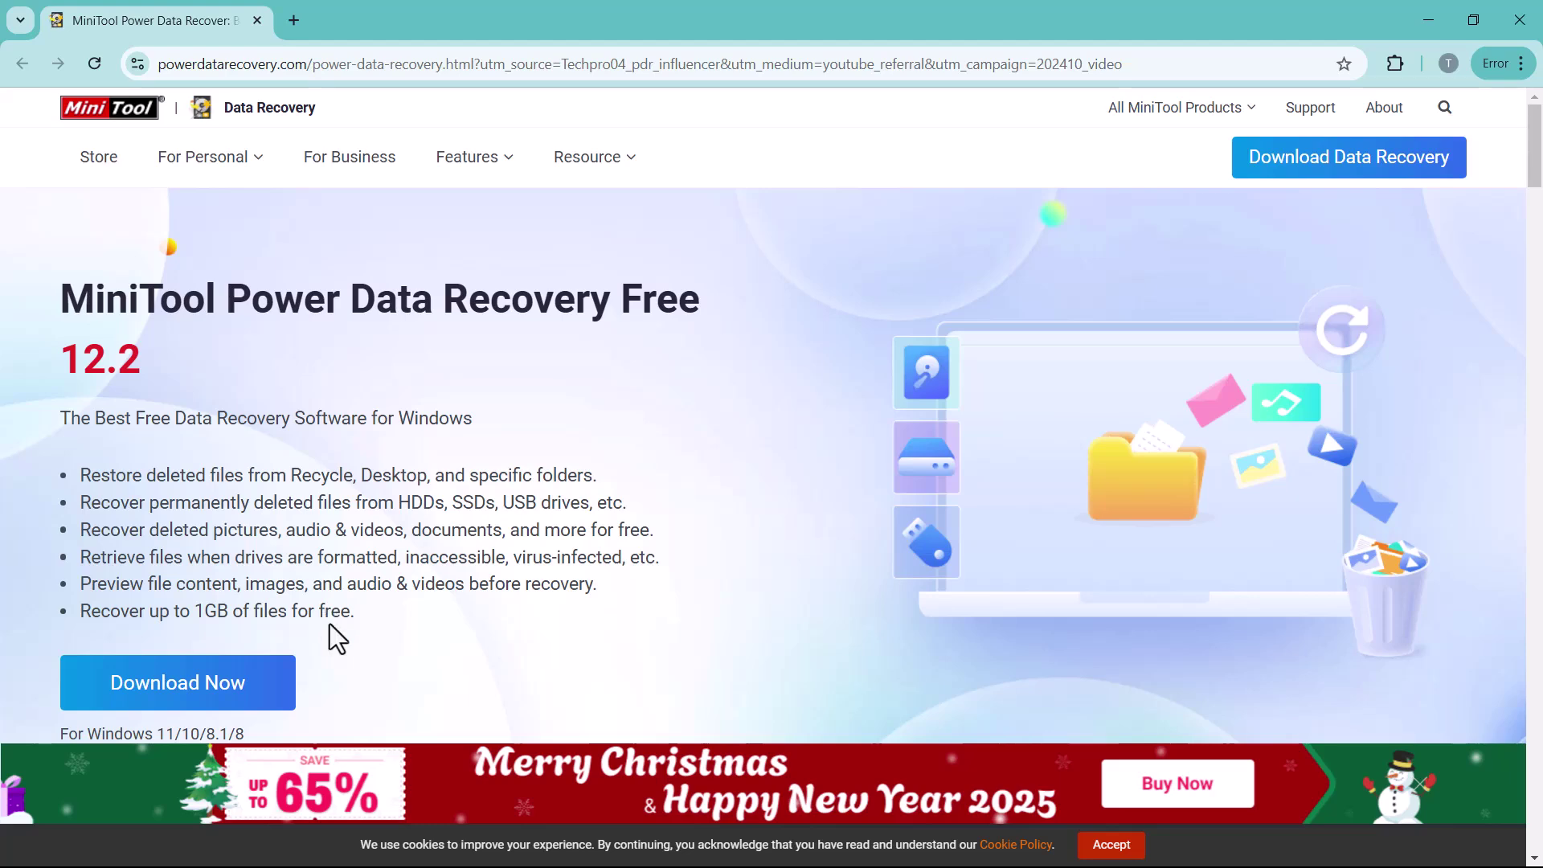
- Scroll through the MiniTool Power Data Recovery Free 12.2 product page to review its features
{"action": "scroll", "coordinate": [329, 623], "scroll_direction": "down", "scroll_amount": 8}
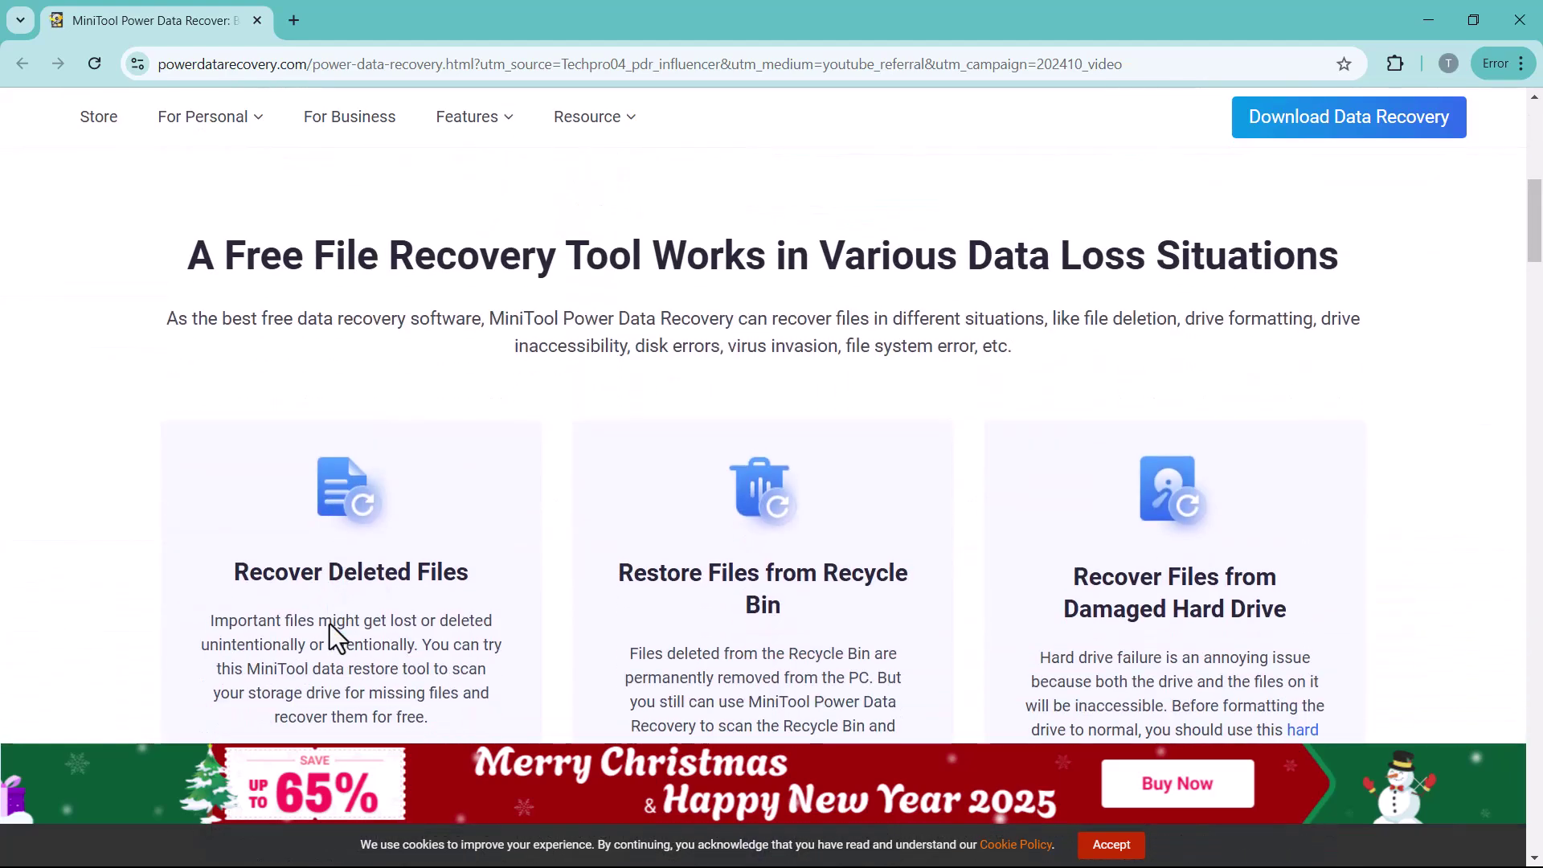
{"action": "scroll", "coordinate": [330, 623], "scroll_direction": "down", "scroll_amount": 1}
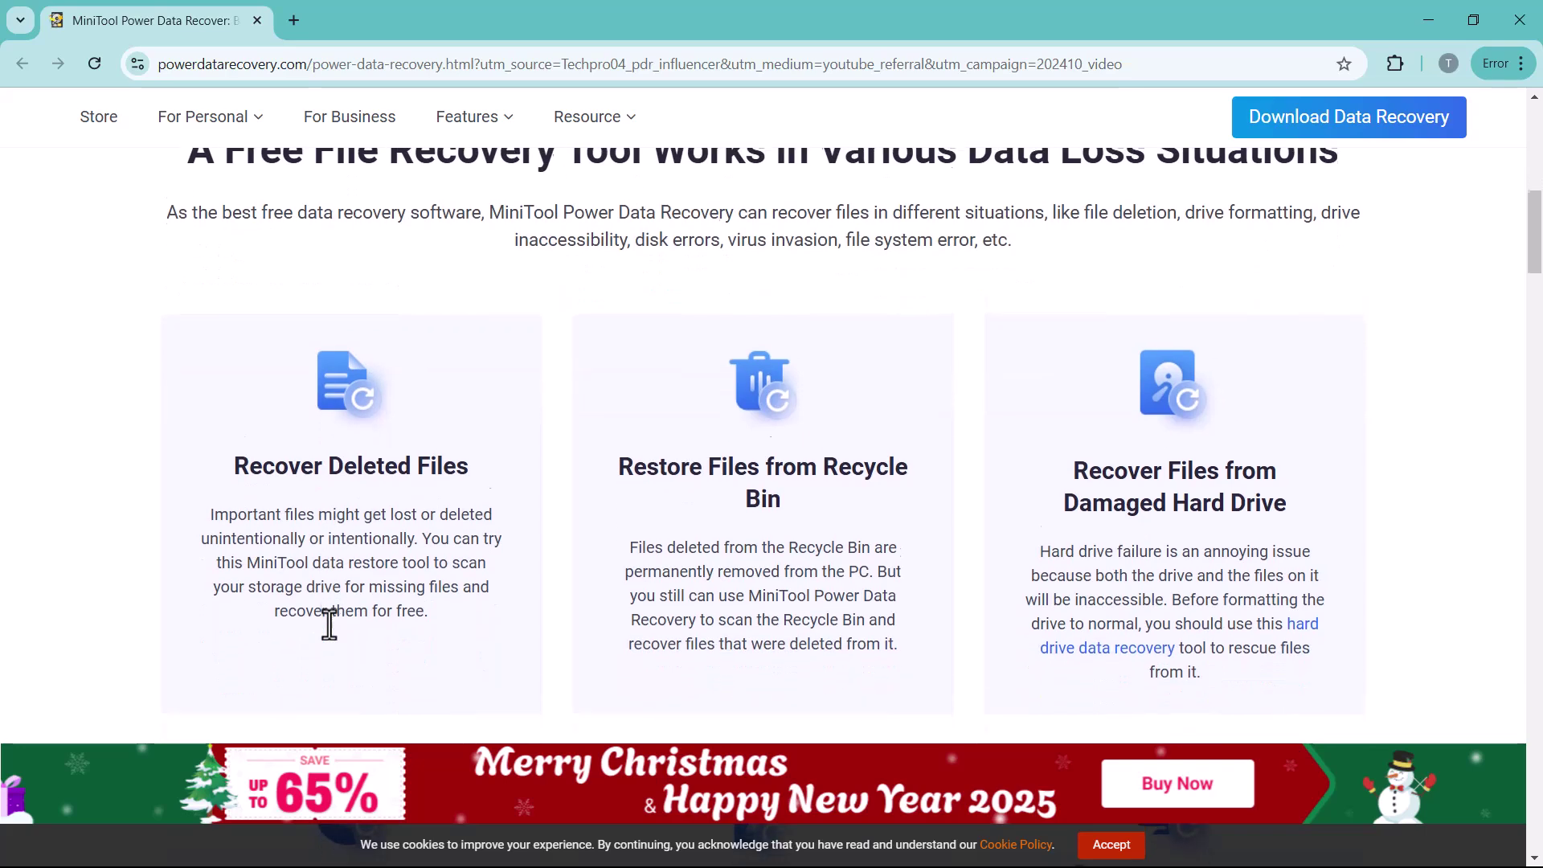
{"action": "scroll", "coordinate": [329, 624], "scroll_direction": "down", "scroll_amount": 6}
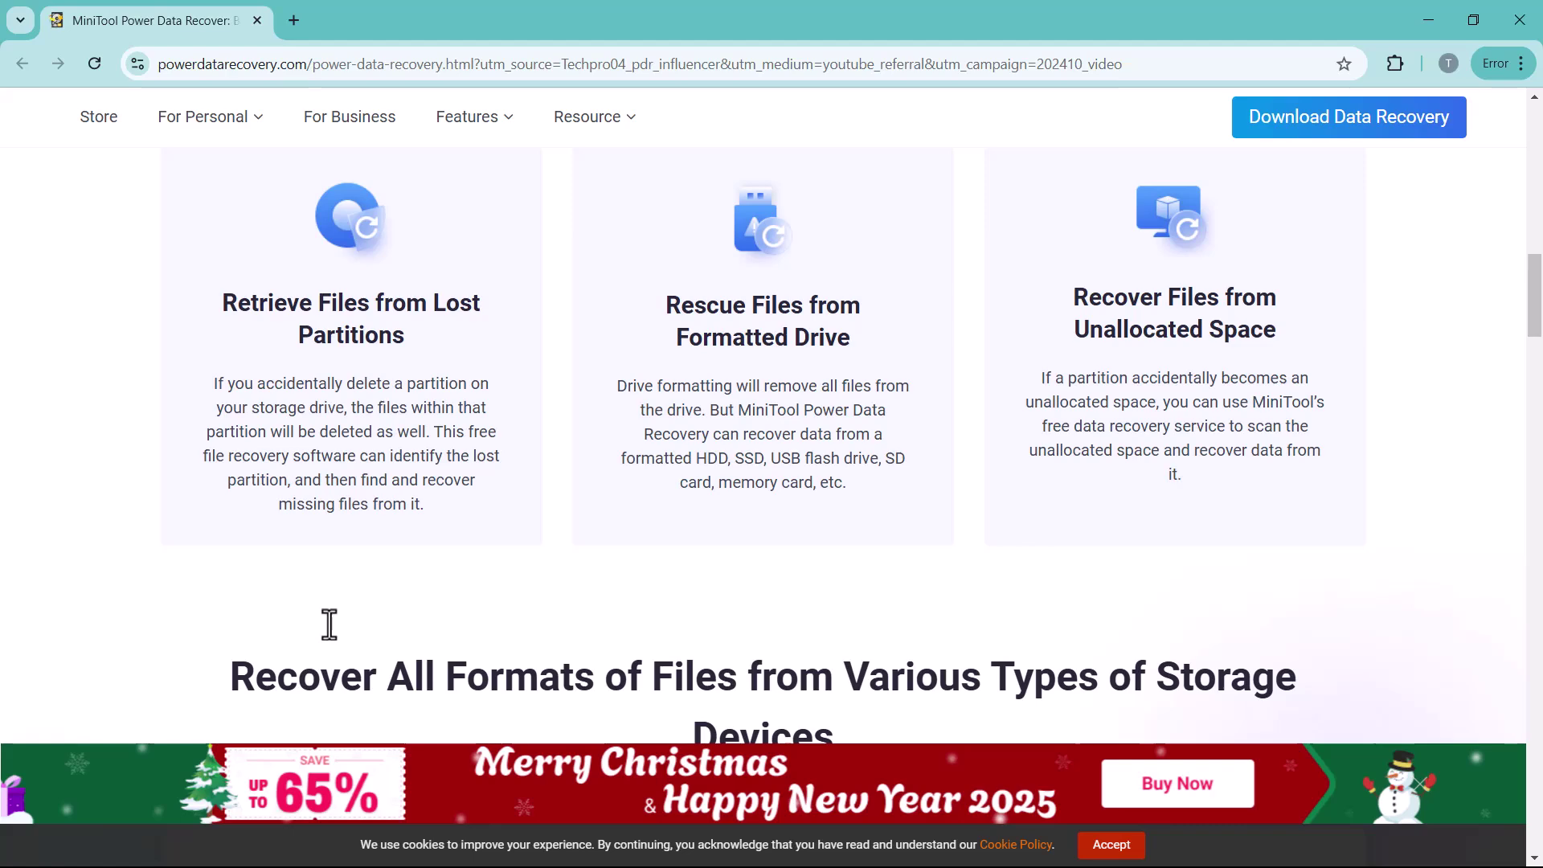
{"action": "scroll", "coordinate": [329, 623], "scroll_direction": "down", "scroll_amount": 4}
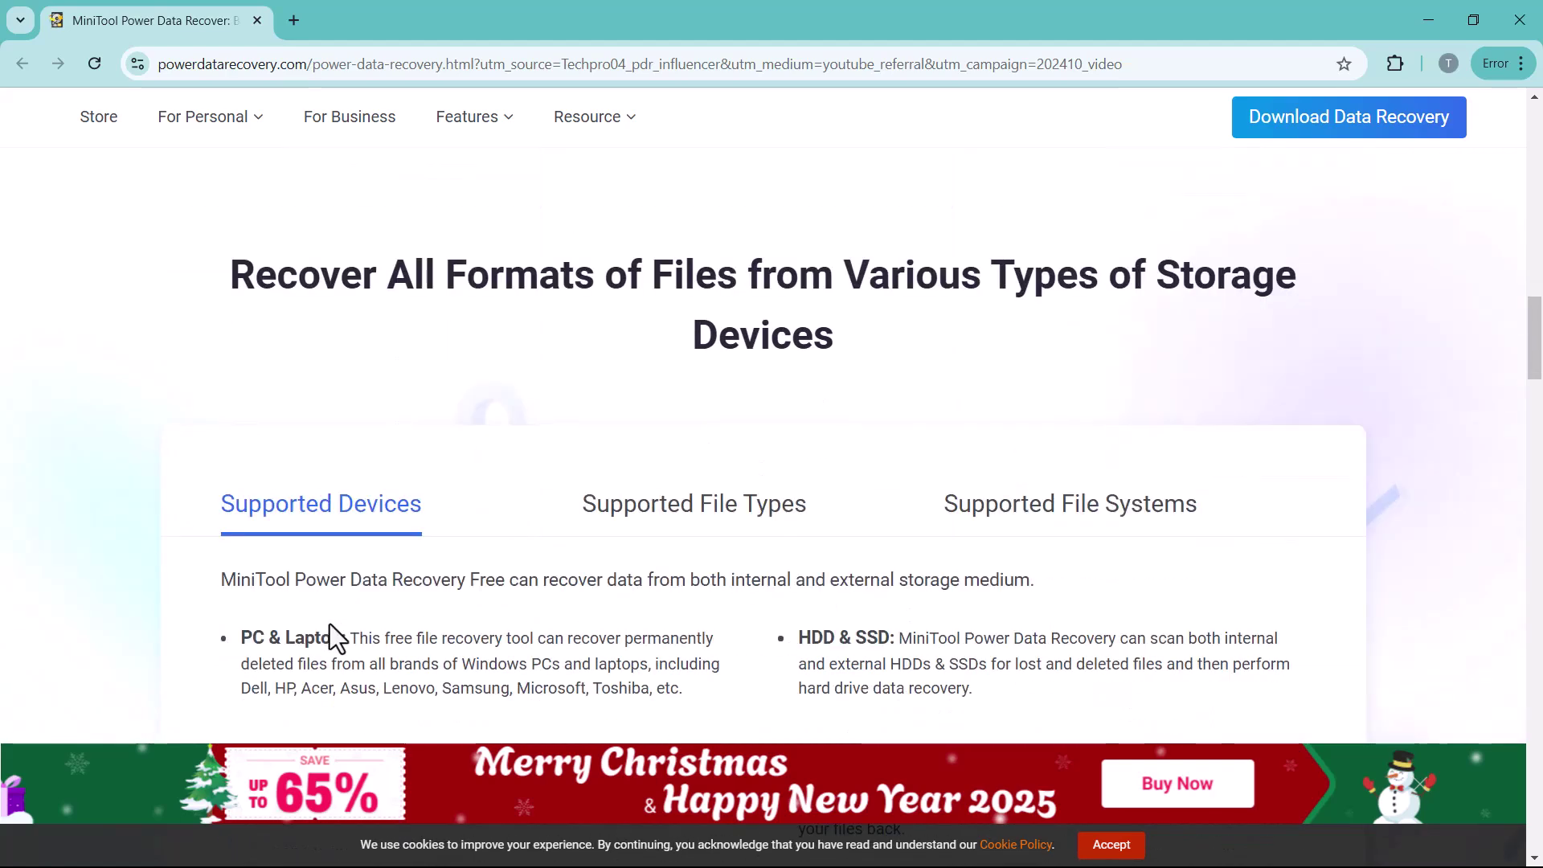
{"action": "scroll", "coordinate": [330, 623], "scroll_direction": "down", "scroll_amount": 2}
{"action": "scroll", "coordinate": [329, 624], "scroll_direction": "down", "scroll_amount": 2}
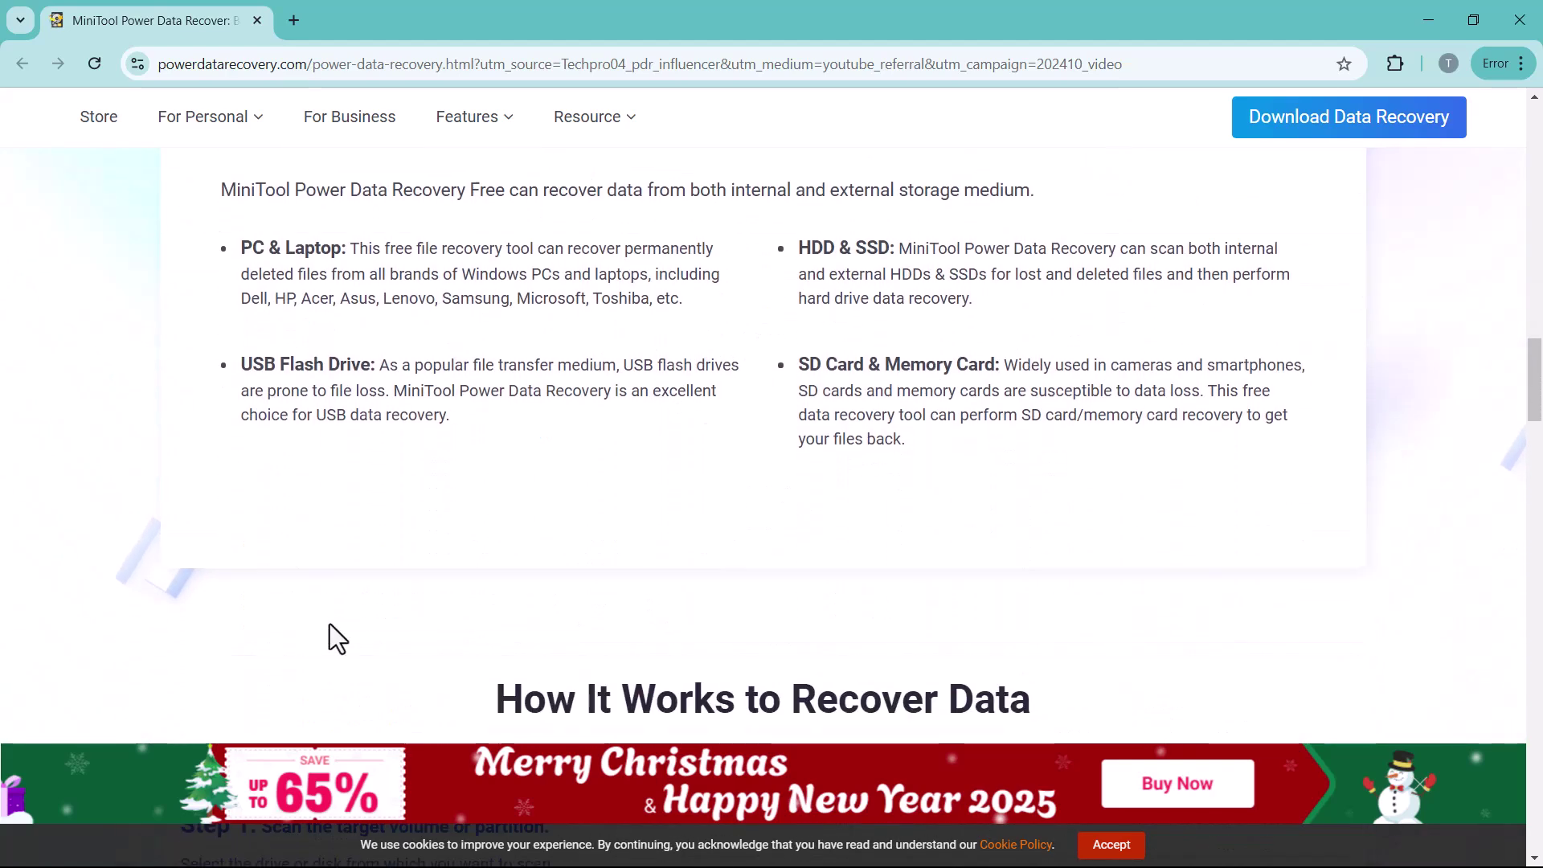
{"action": "scroll", "coordinate": [329, 624], "scroll_direction": "up", "scroll_amount": 1}
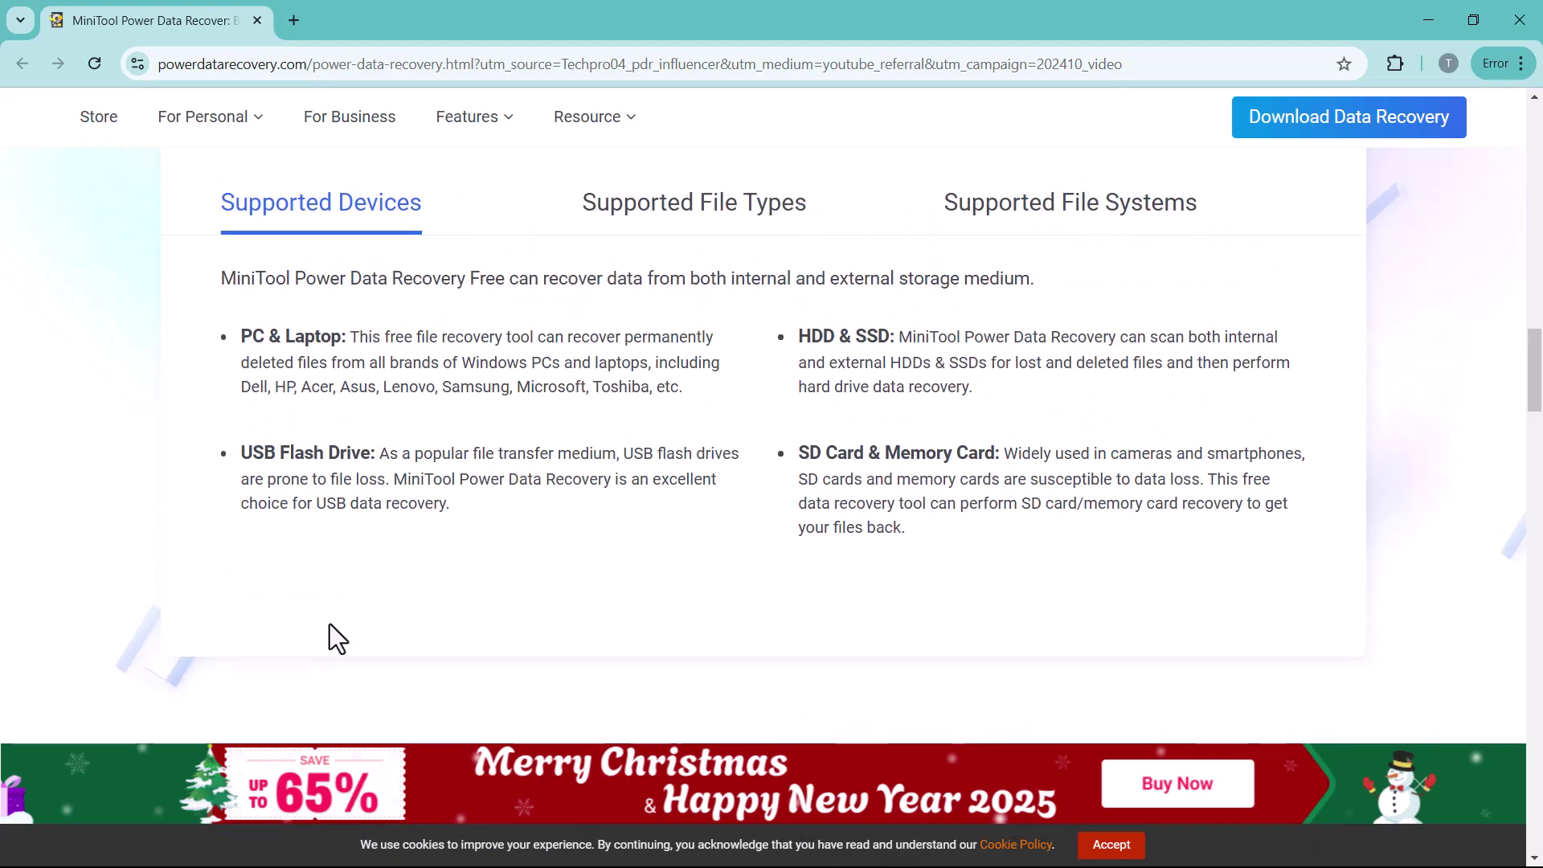
{"action": "scroll", "coordinate": [329, 623], "scroll_direction": "down", "scroll_amount": 7}
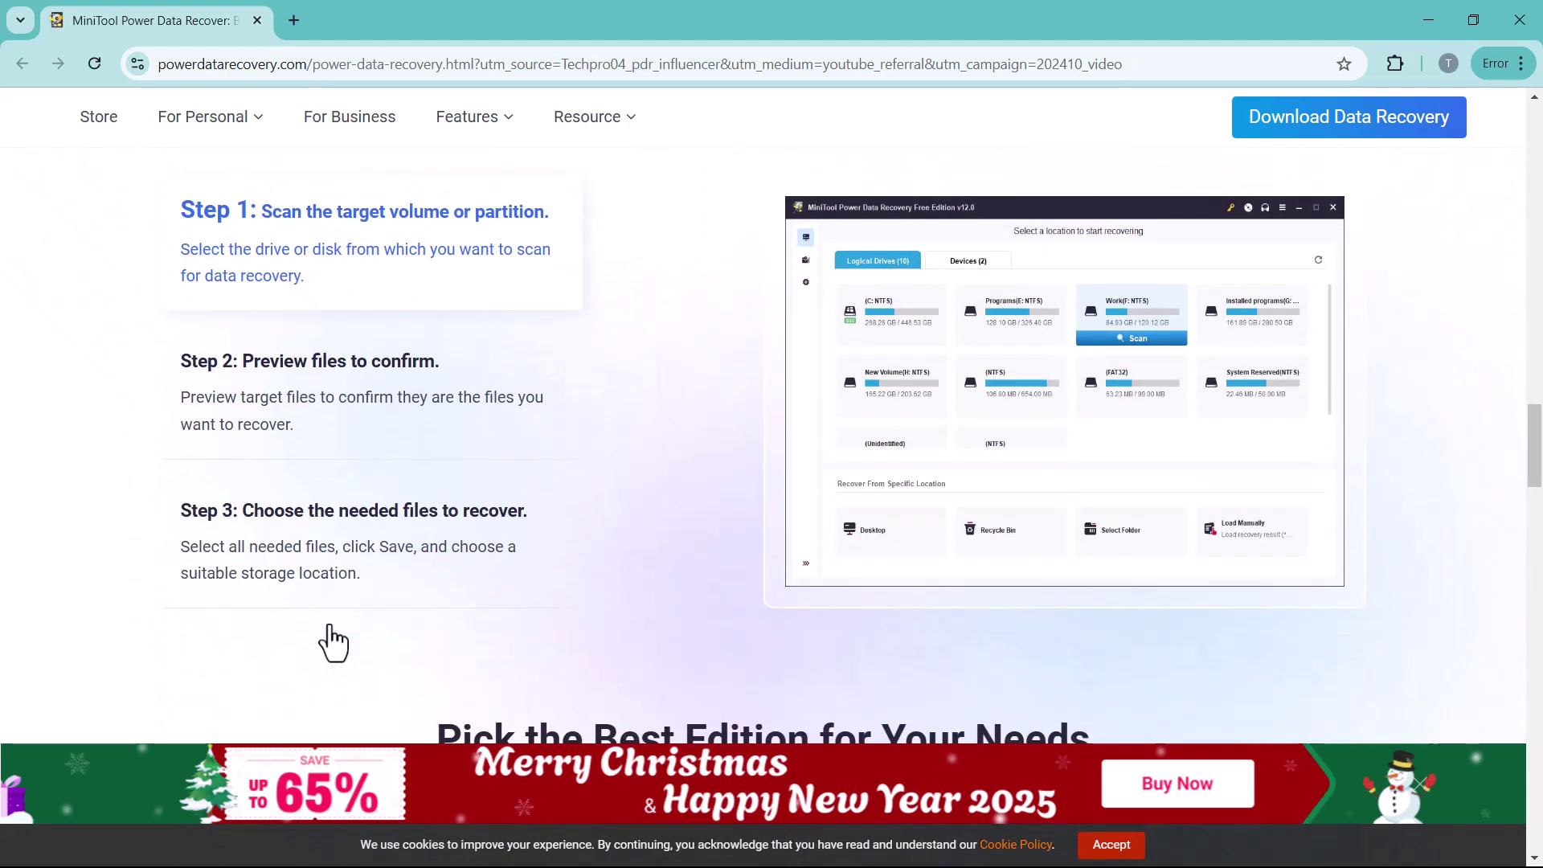
{"action": "scroll", "coordinate": [330, 624], "scroll_direction": "up", "scroll_amount": 15}
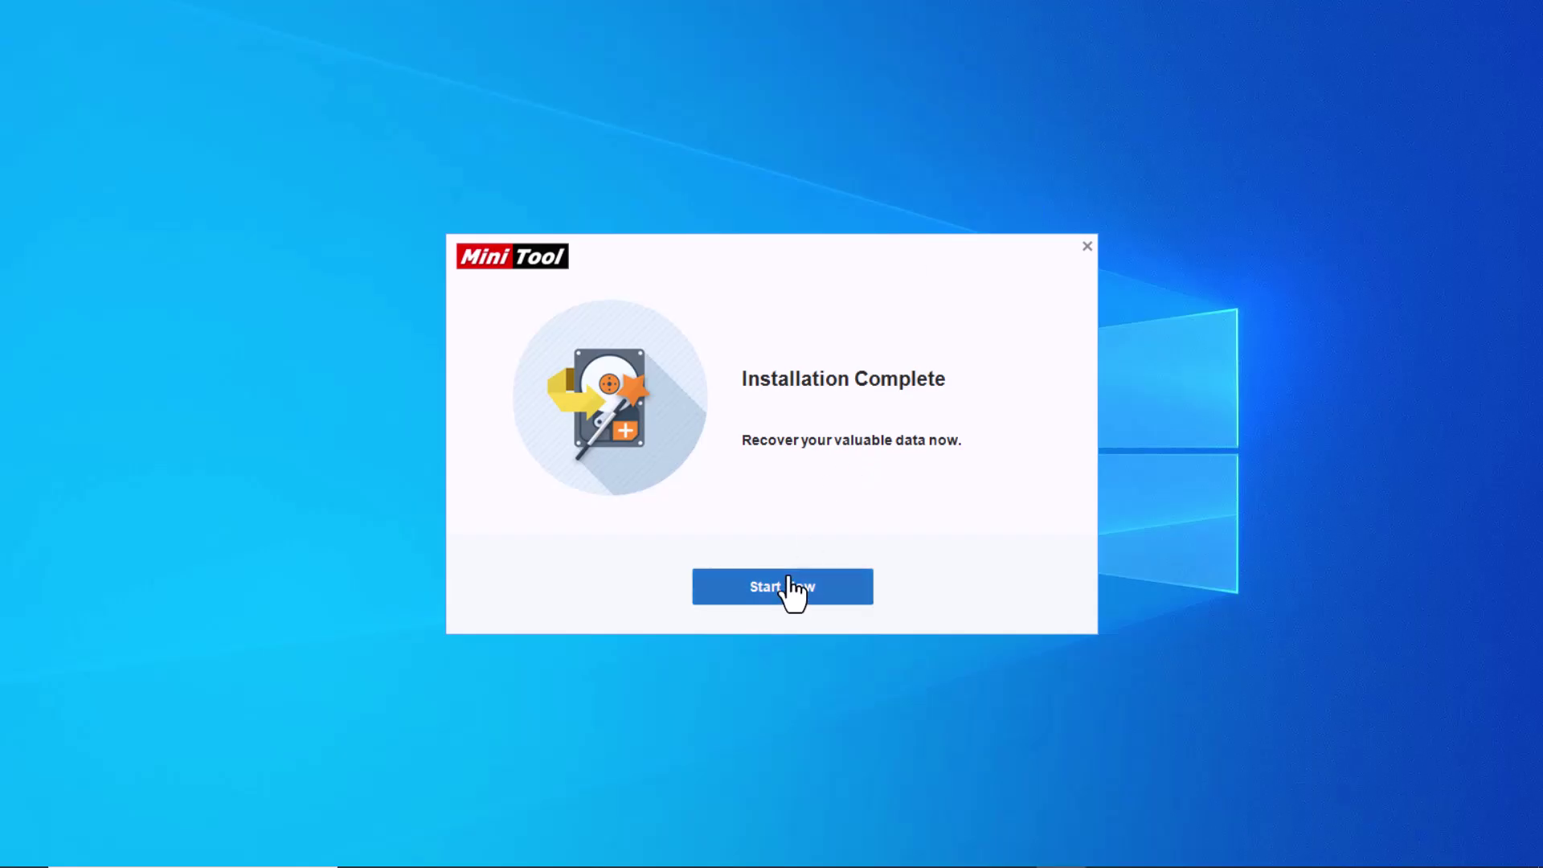
- Launch the newly installed MiniTool Power Data Recovery and look over its listed logical drives
{"action": "left_click", "coordinate": [788, 587]}
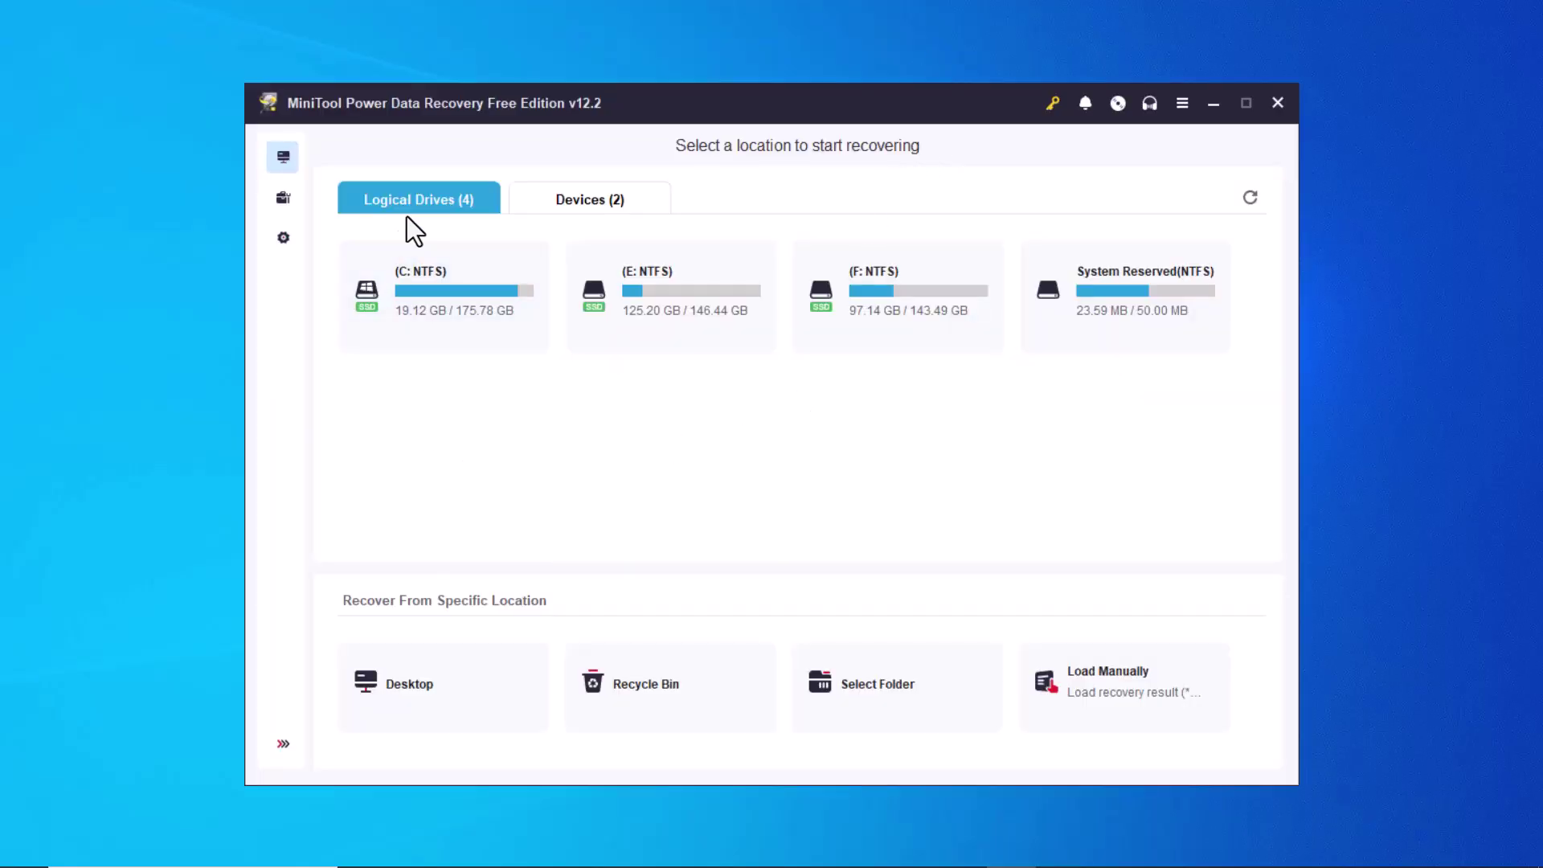
{"action": "mouse_move", "coordinate": [431, 281]}
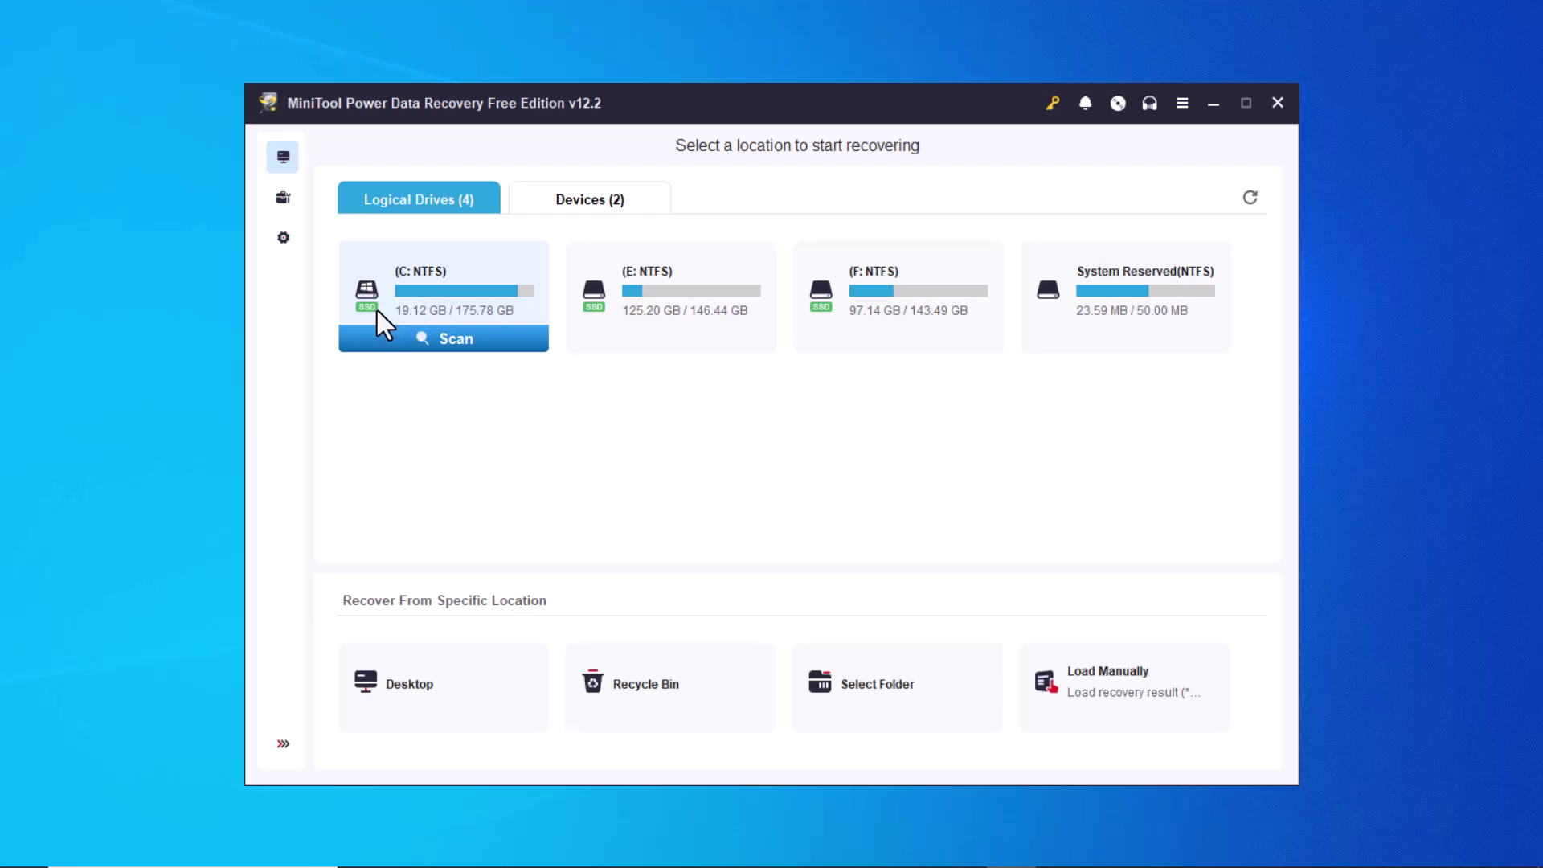
{"action": "mouse_move", "coordinate": [599, 329]}
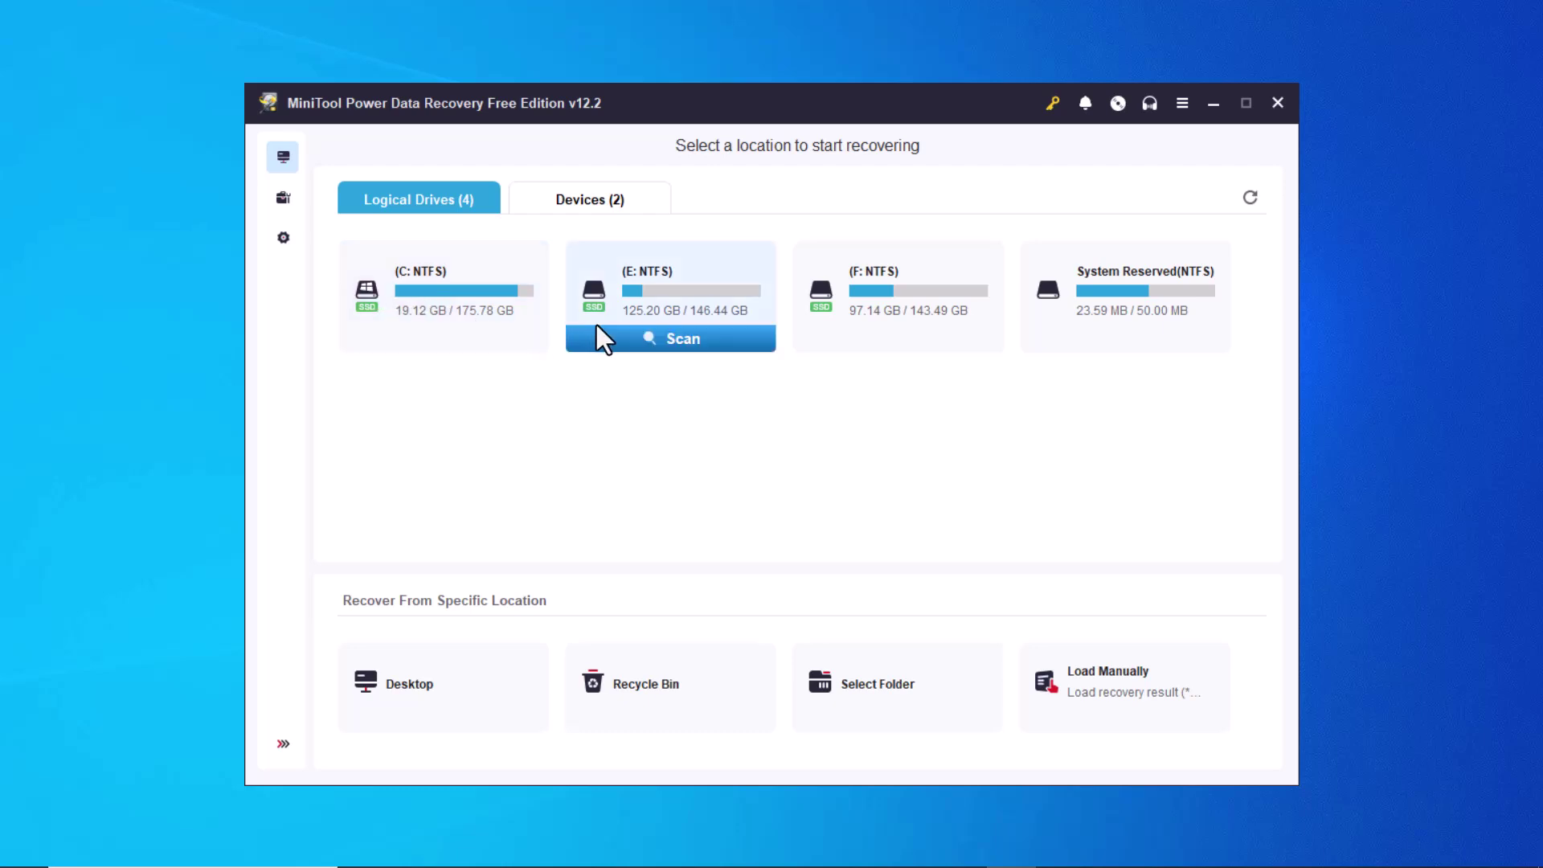
{"action": "mouse_move", "coordinate": [816, 344]}
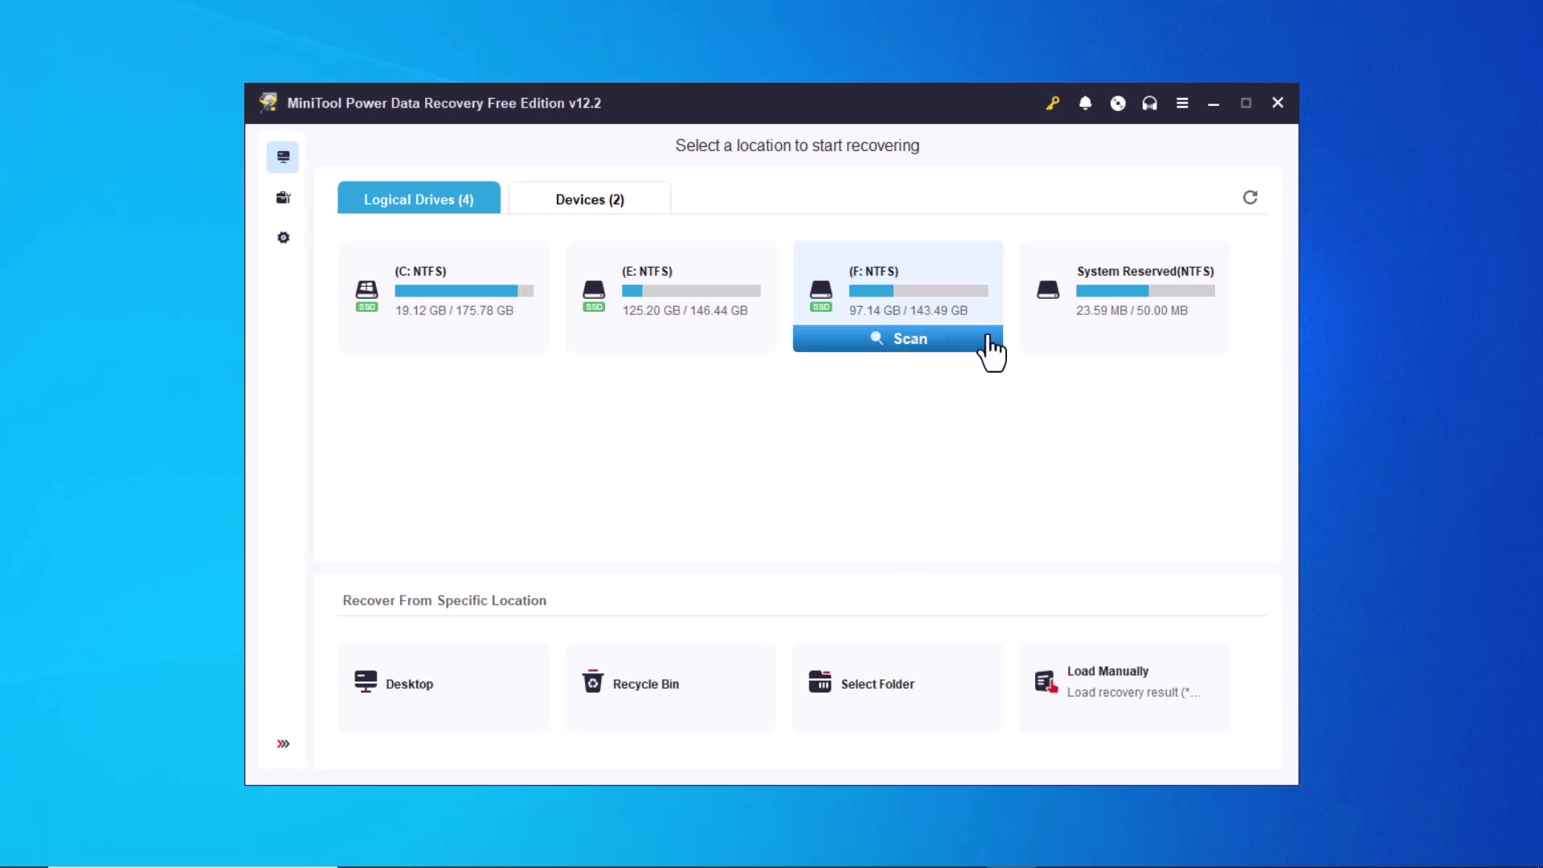
{"action": "mouse_move", "coordinate": [1046, 312]}
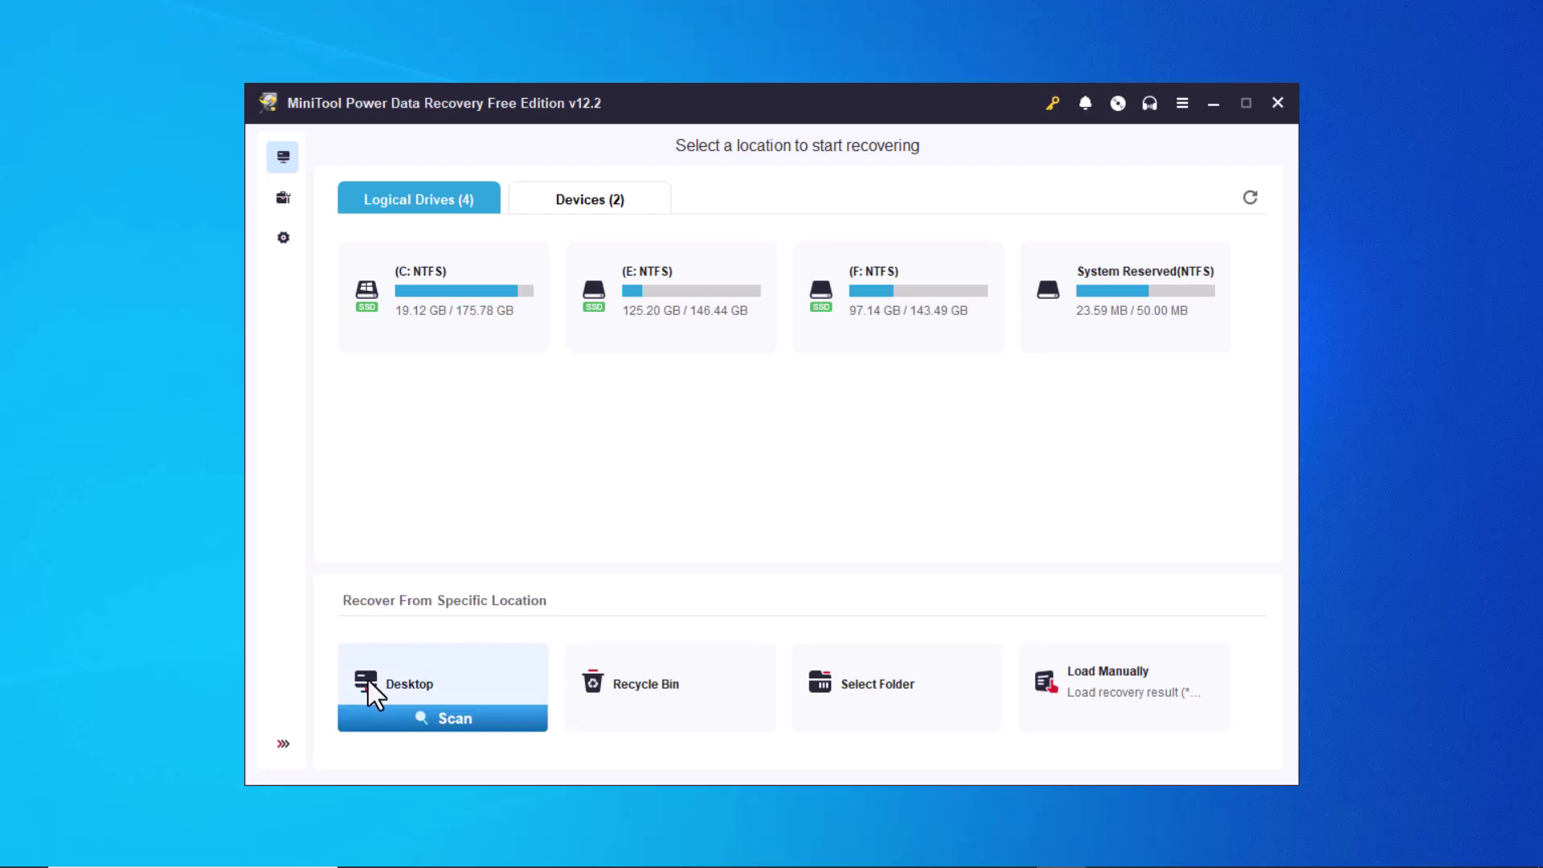
{"action": "mouse_move", "coordinate": [662, 719]}
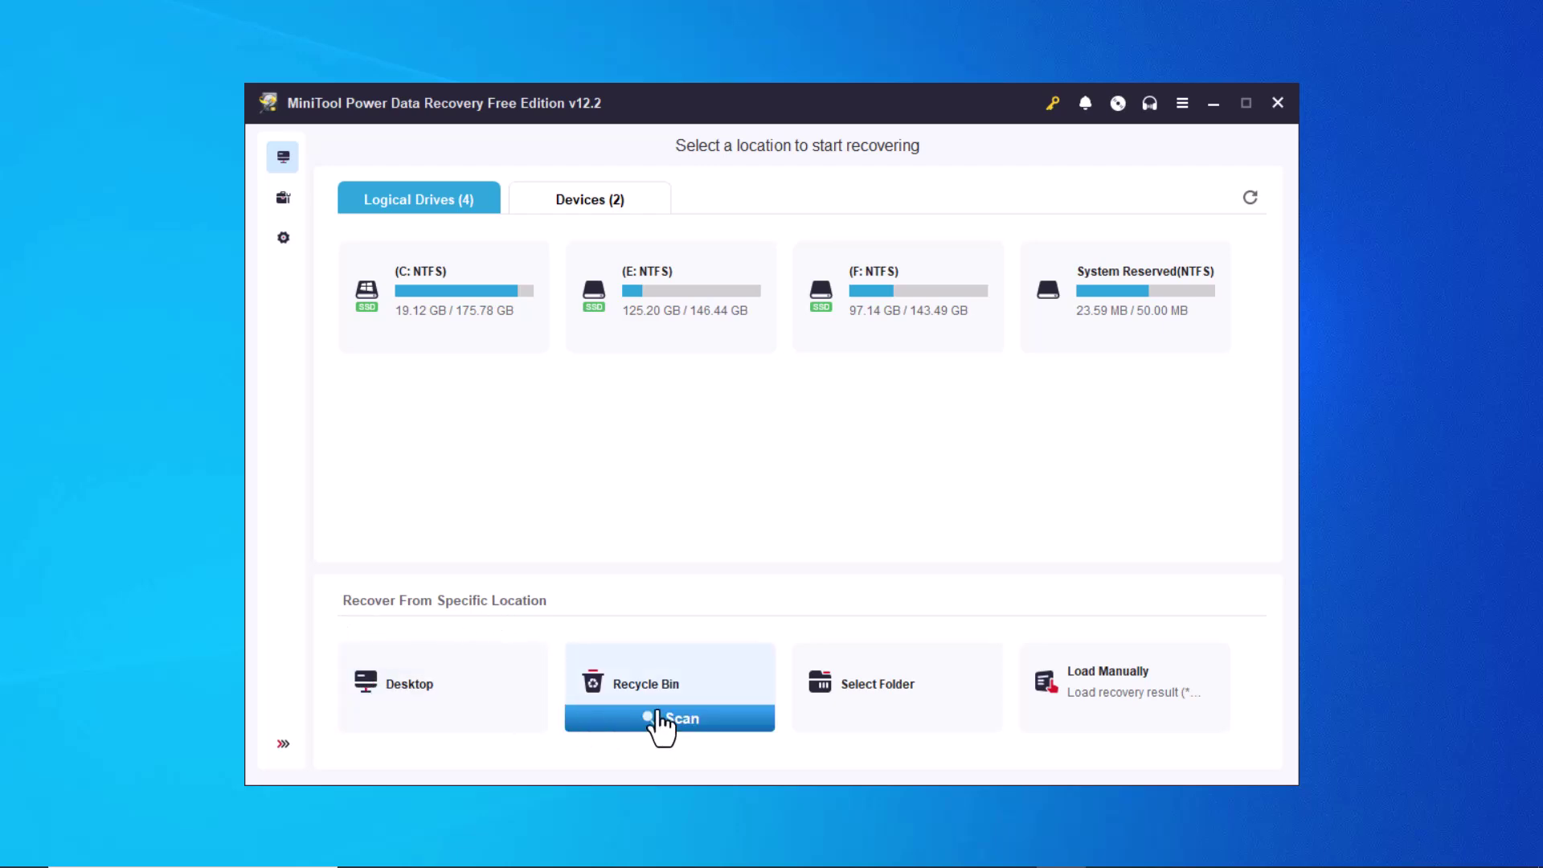
{"action": "mouse_move", "coordinate": [852, 709]}
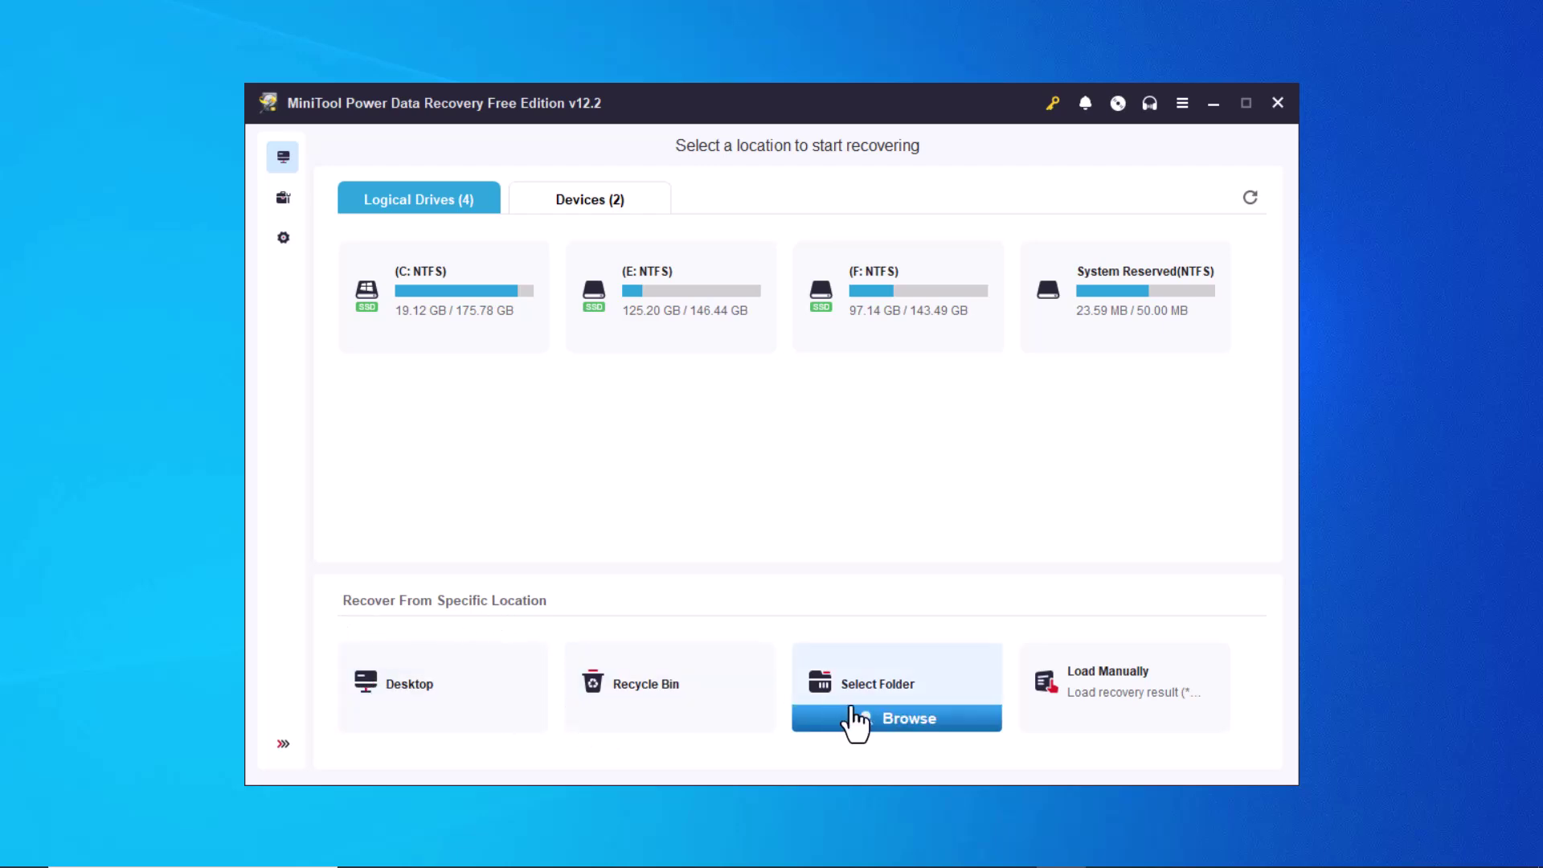
{"action": "mouse_move", "coordinate": [1067, 675]}
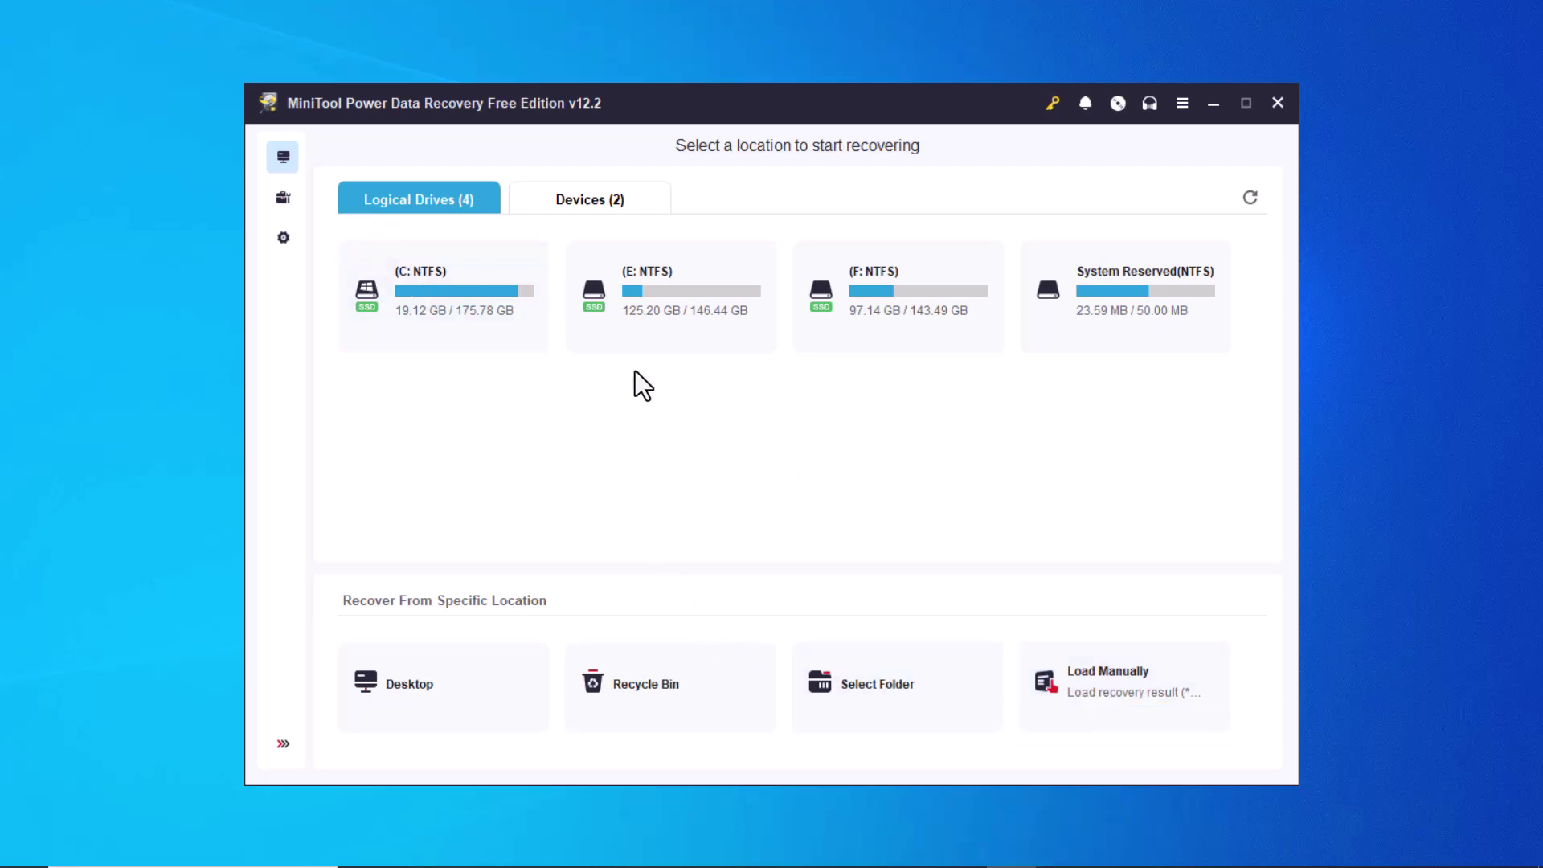
- Check the Devices list, return to Logical Drives, then view the Utilities page
{"action": "left_click", "coordinate": [564, 197]}
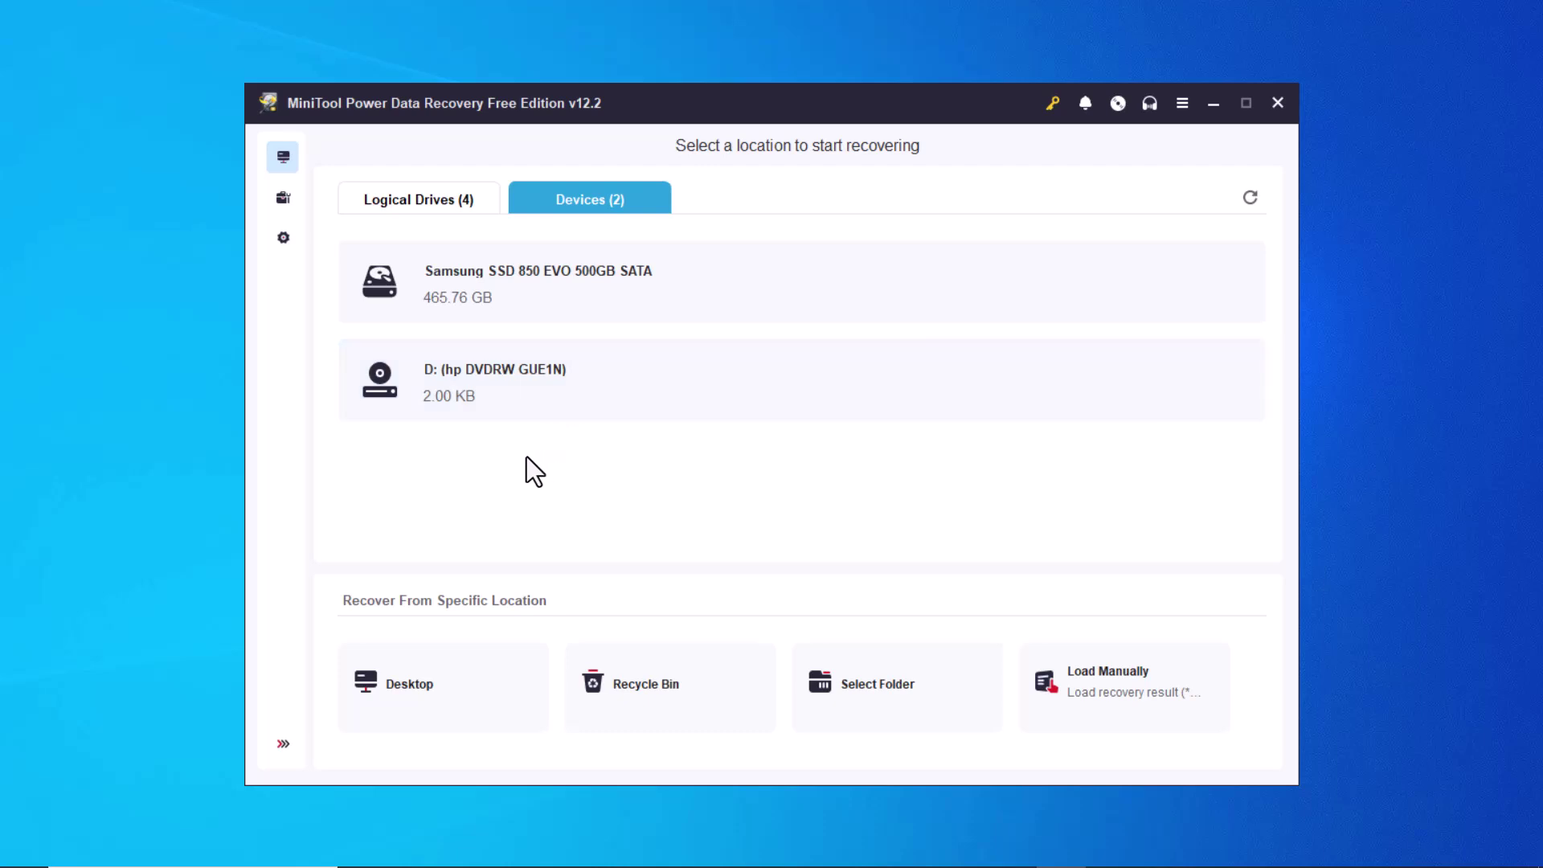
{"action": "mouse_move", "coordinate": [515, 306]}
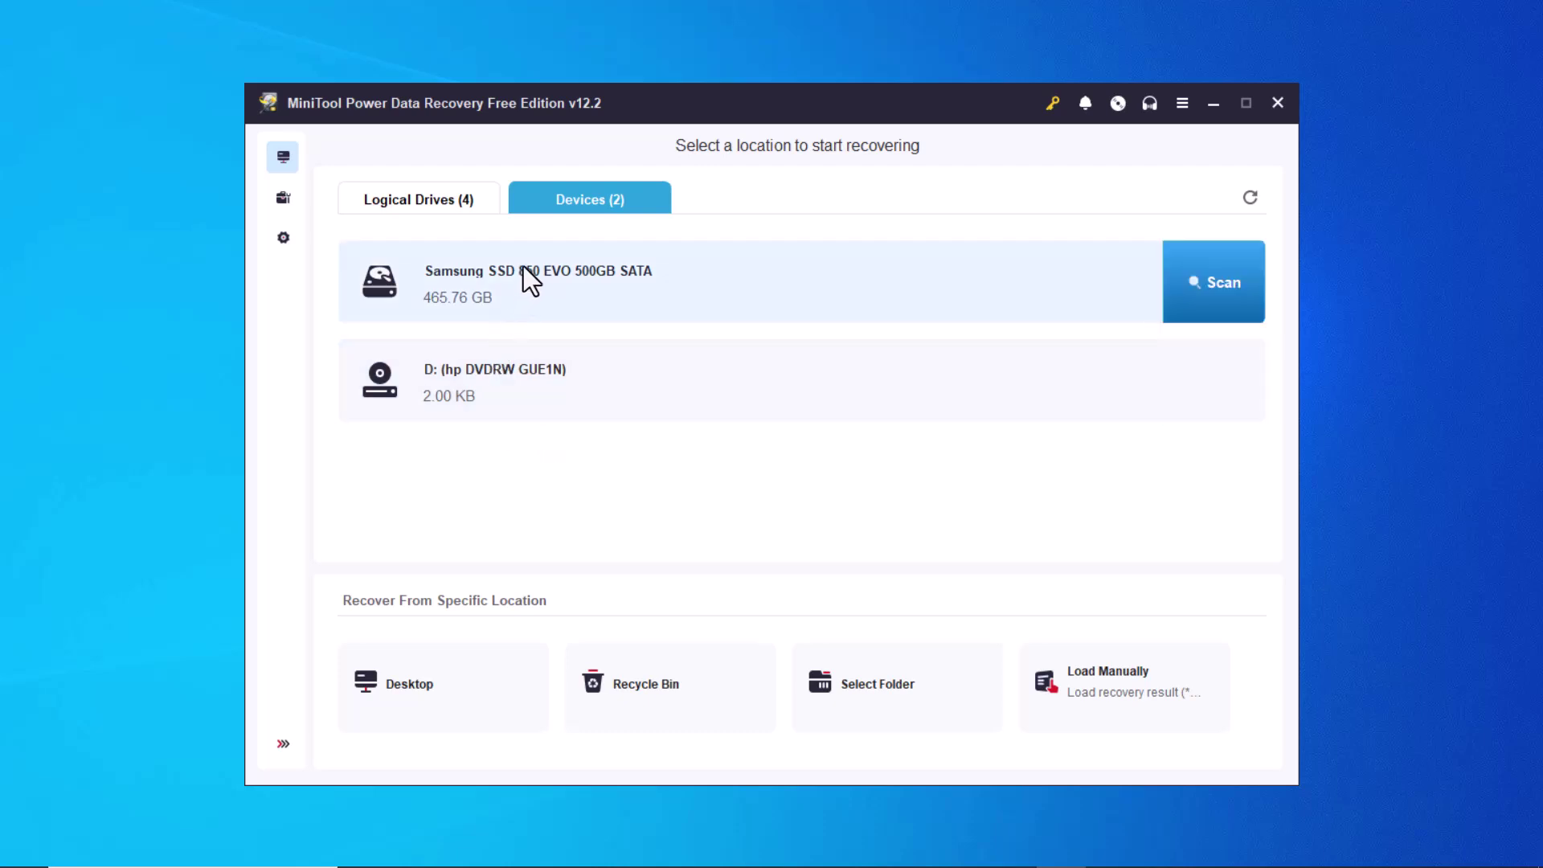
{"action": "left_click", "coordinate": [451, 207]}
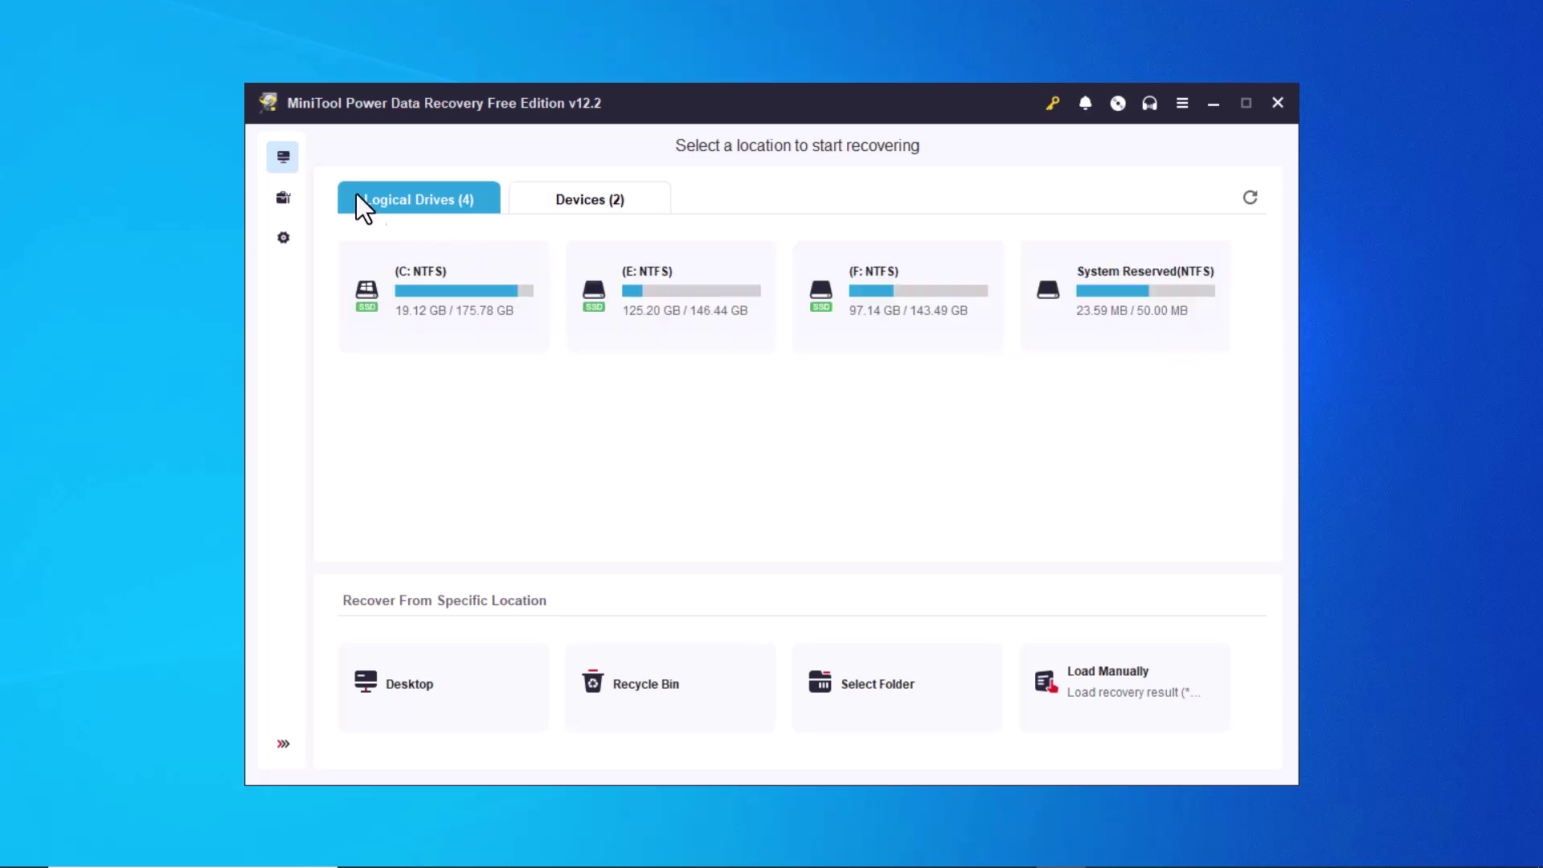
{"action": "left_click", "coordinate": [290, 196]}
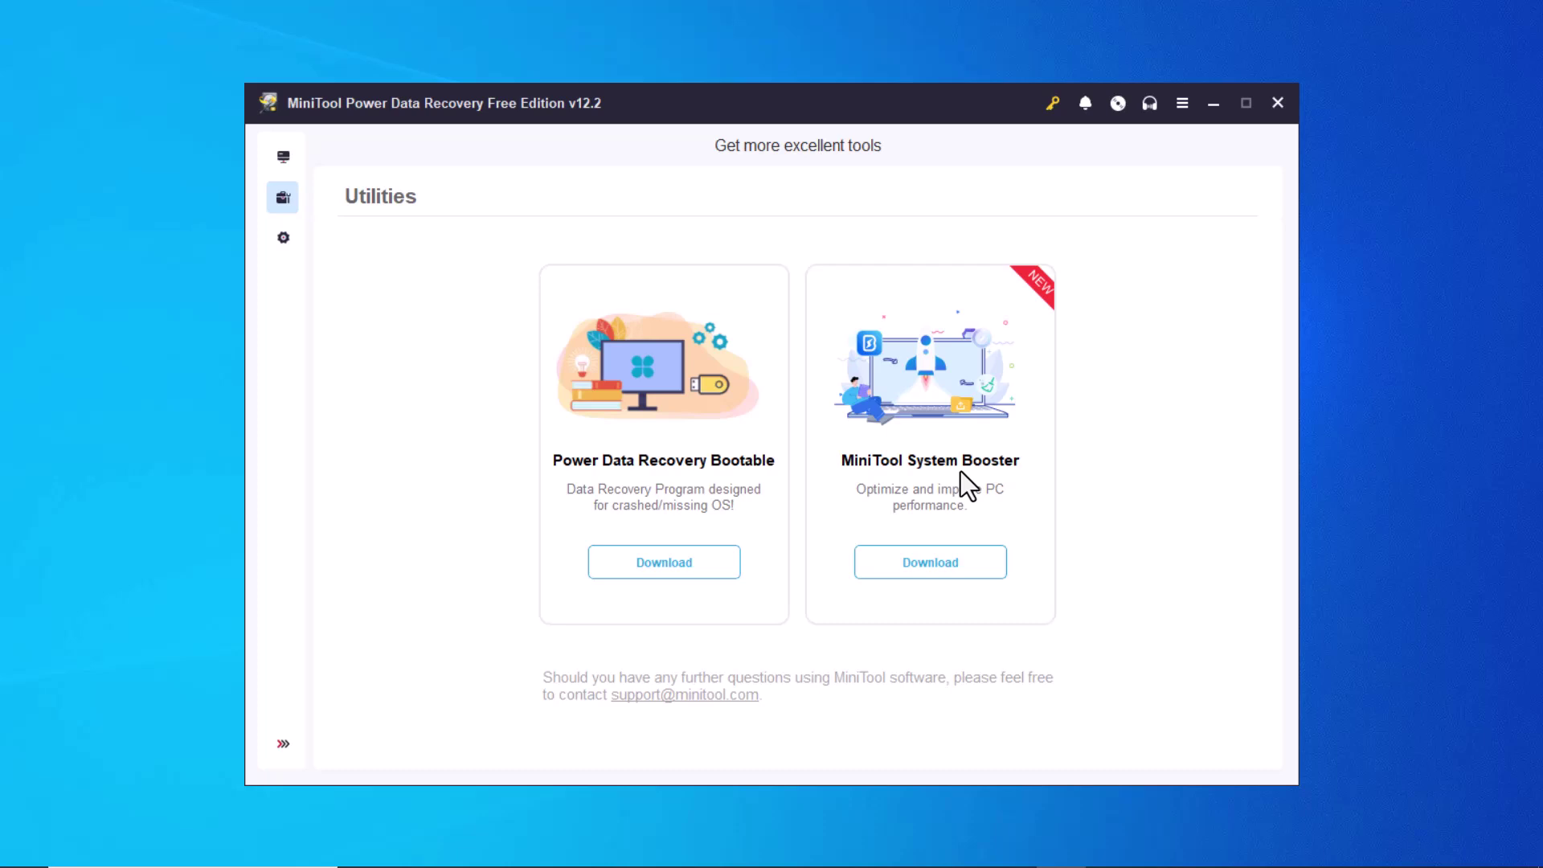
- Show the Scan Settings with FAT16/32, exFAT, NTFS, HFS+ and known-file-type options
{"action": "left_click", "coordinate": [285, 239]}
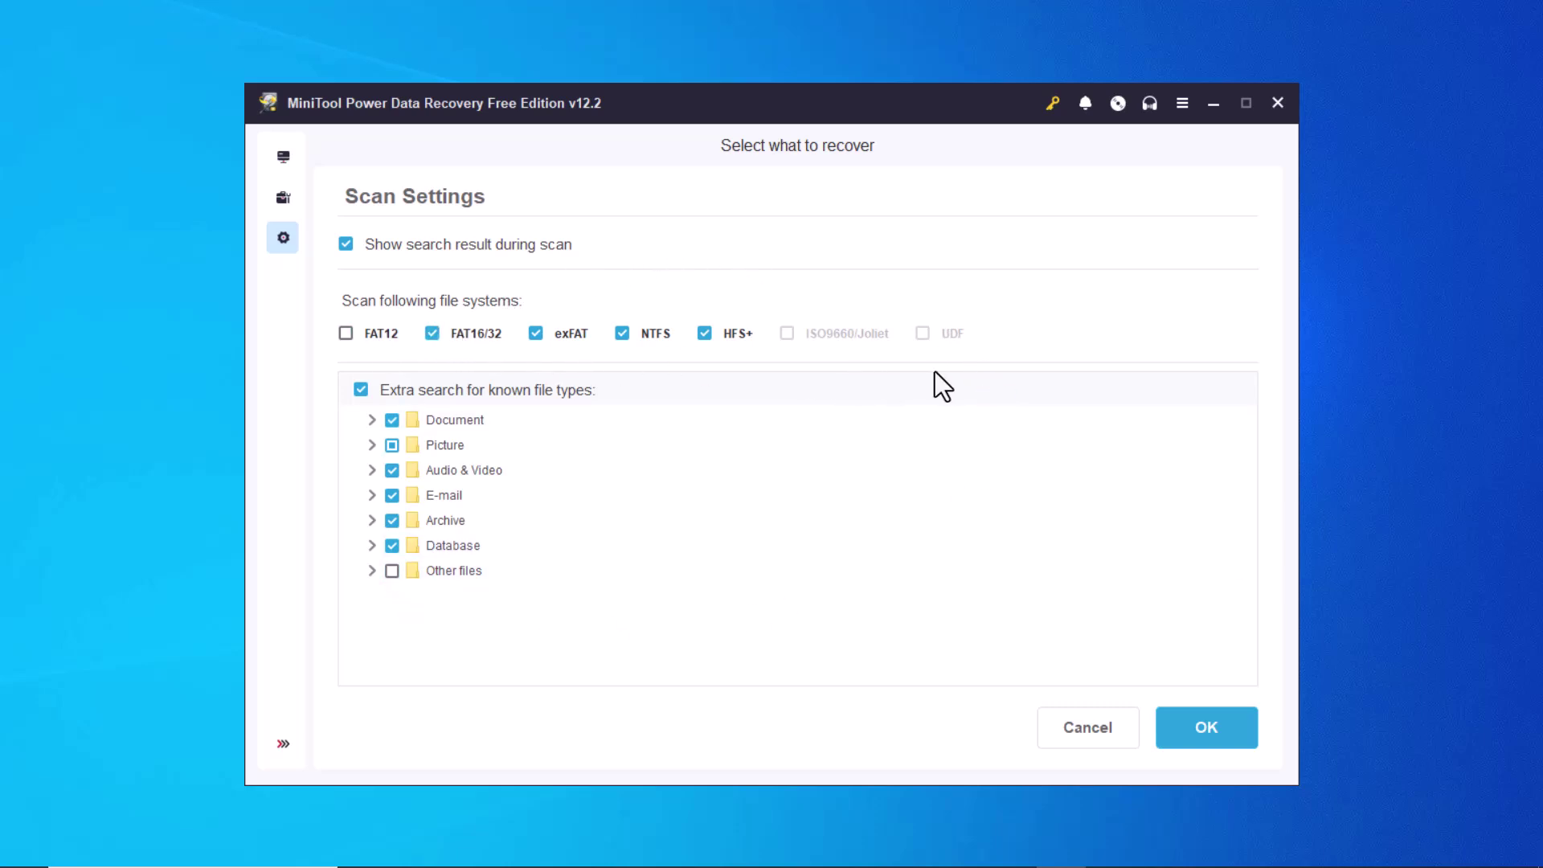
- Return to the location list, then select and permanently delete all 11 files on USB Drive (G:)
{"action": "left_click", "coordinate": [281, 159]}
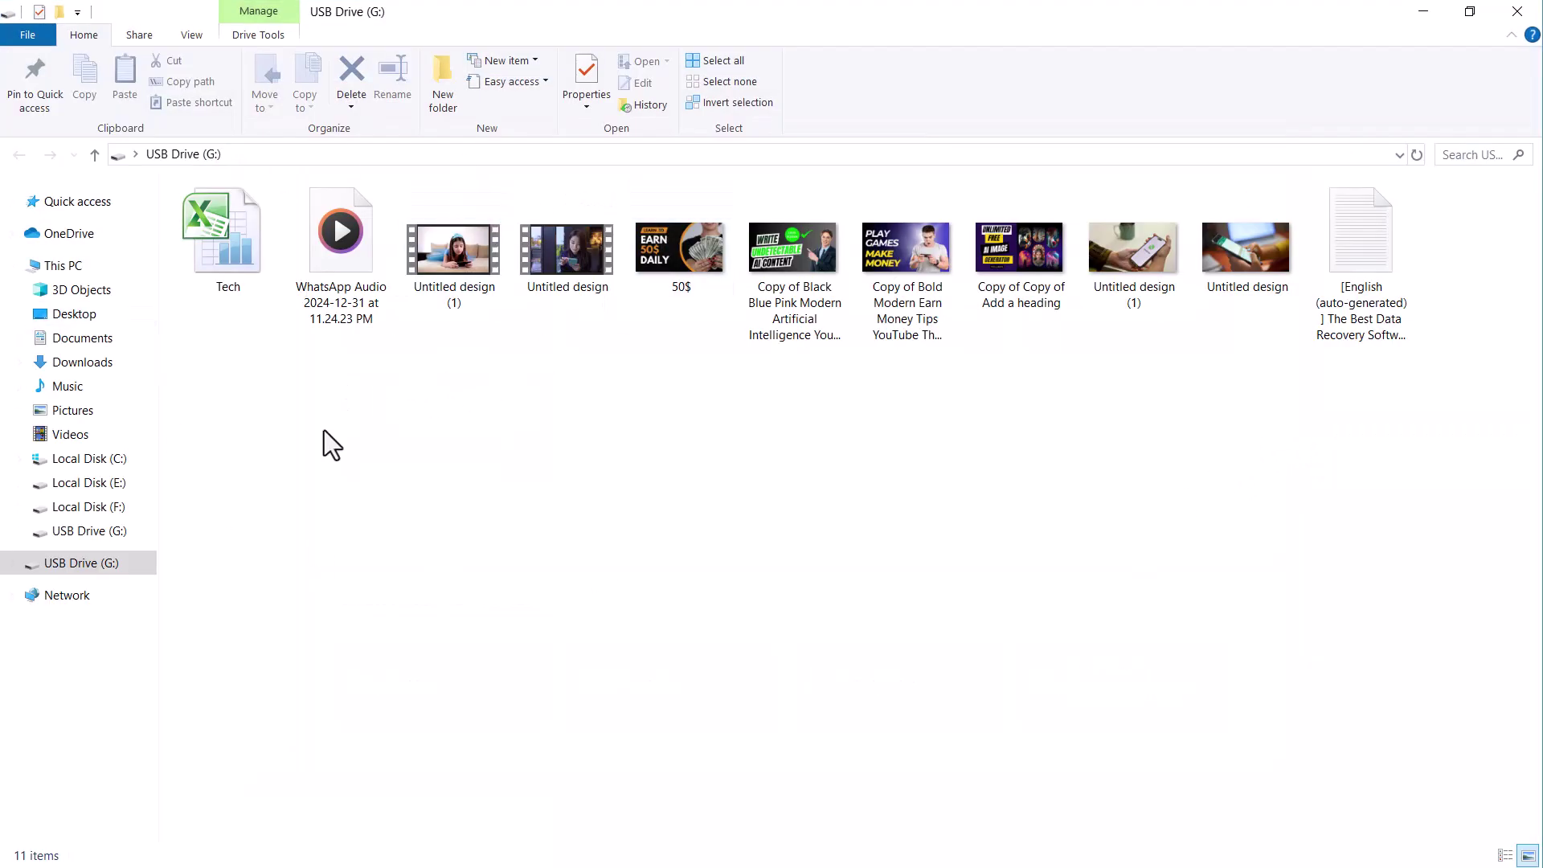
{"action": "left_click_drag", "start_coordinate": [255, 440], "coordinate": [1329, 274]}
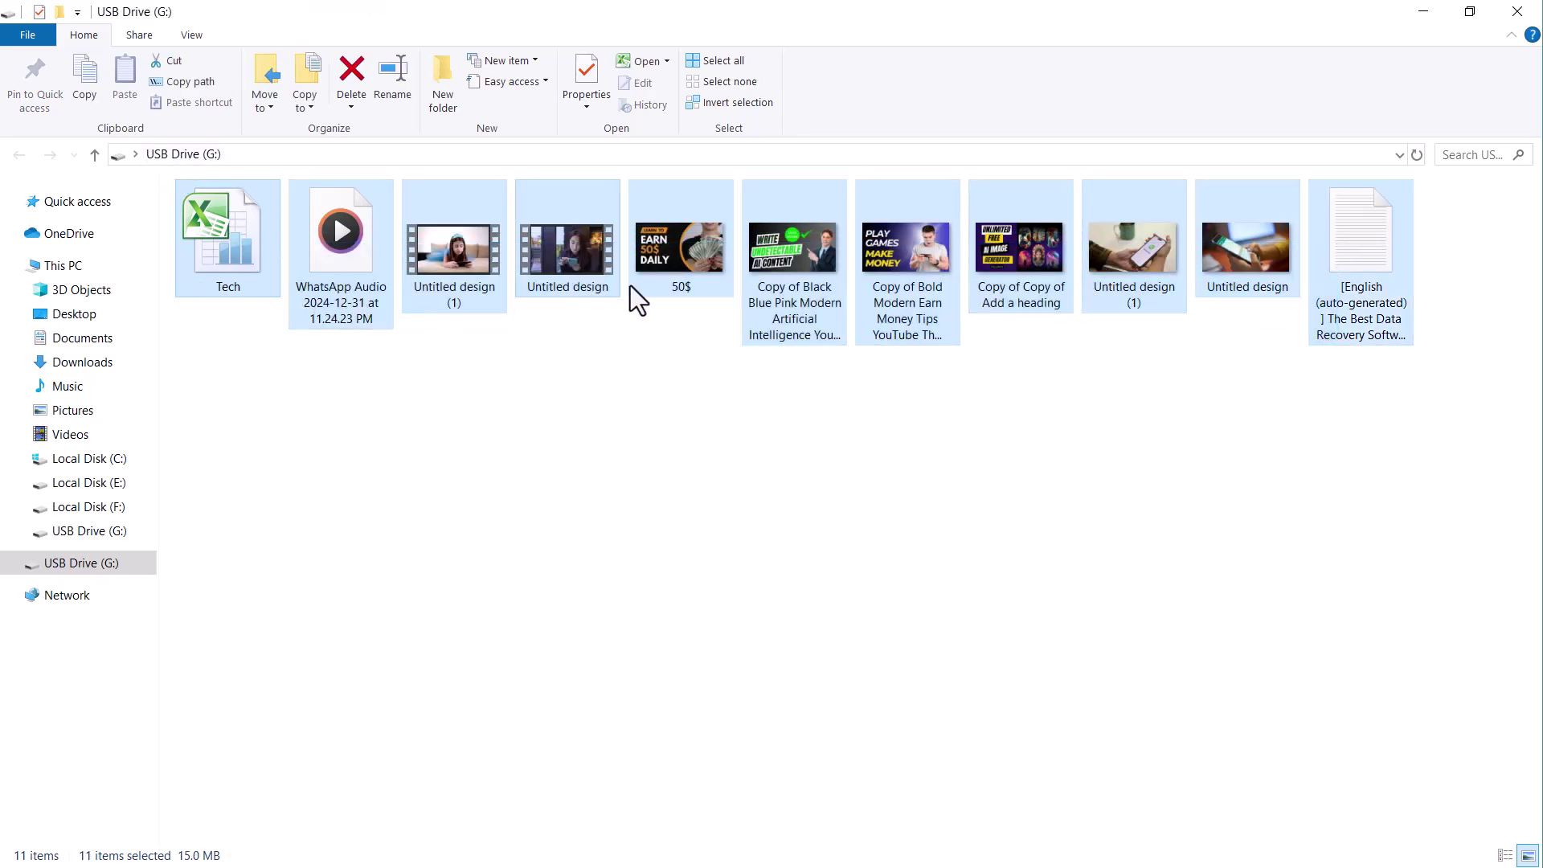
{"action": "right_click", "coordinate": [1166, 264]}
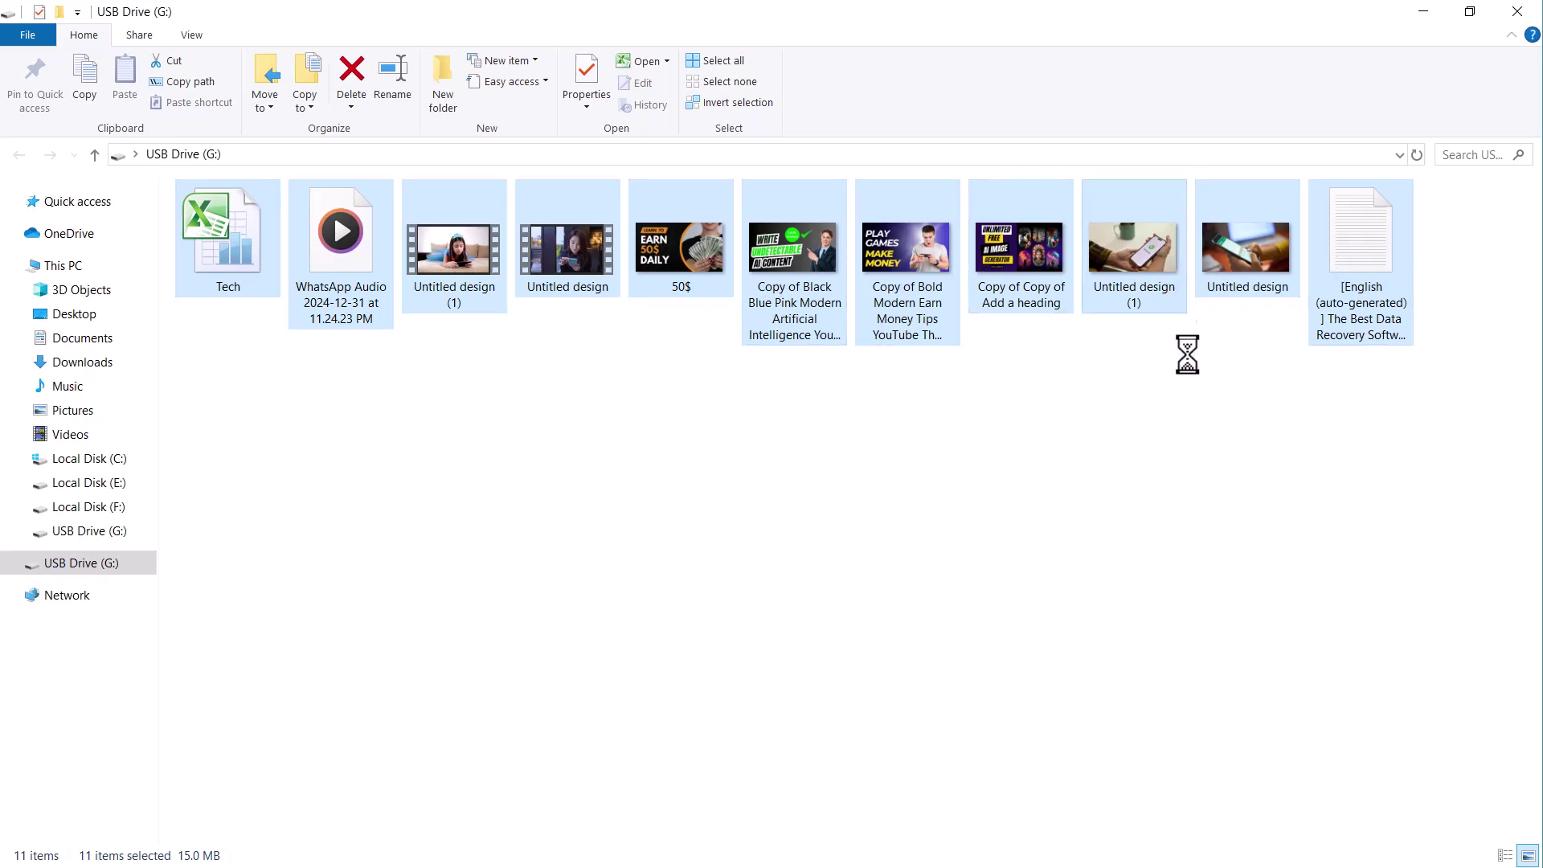
{"action": "left_click", "coordinate": [1247, 673]}
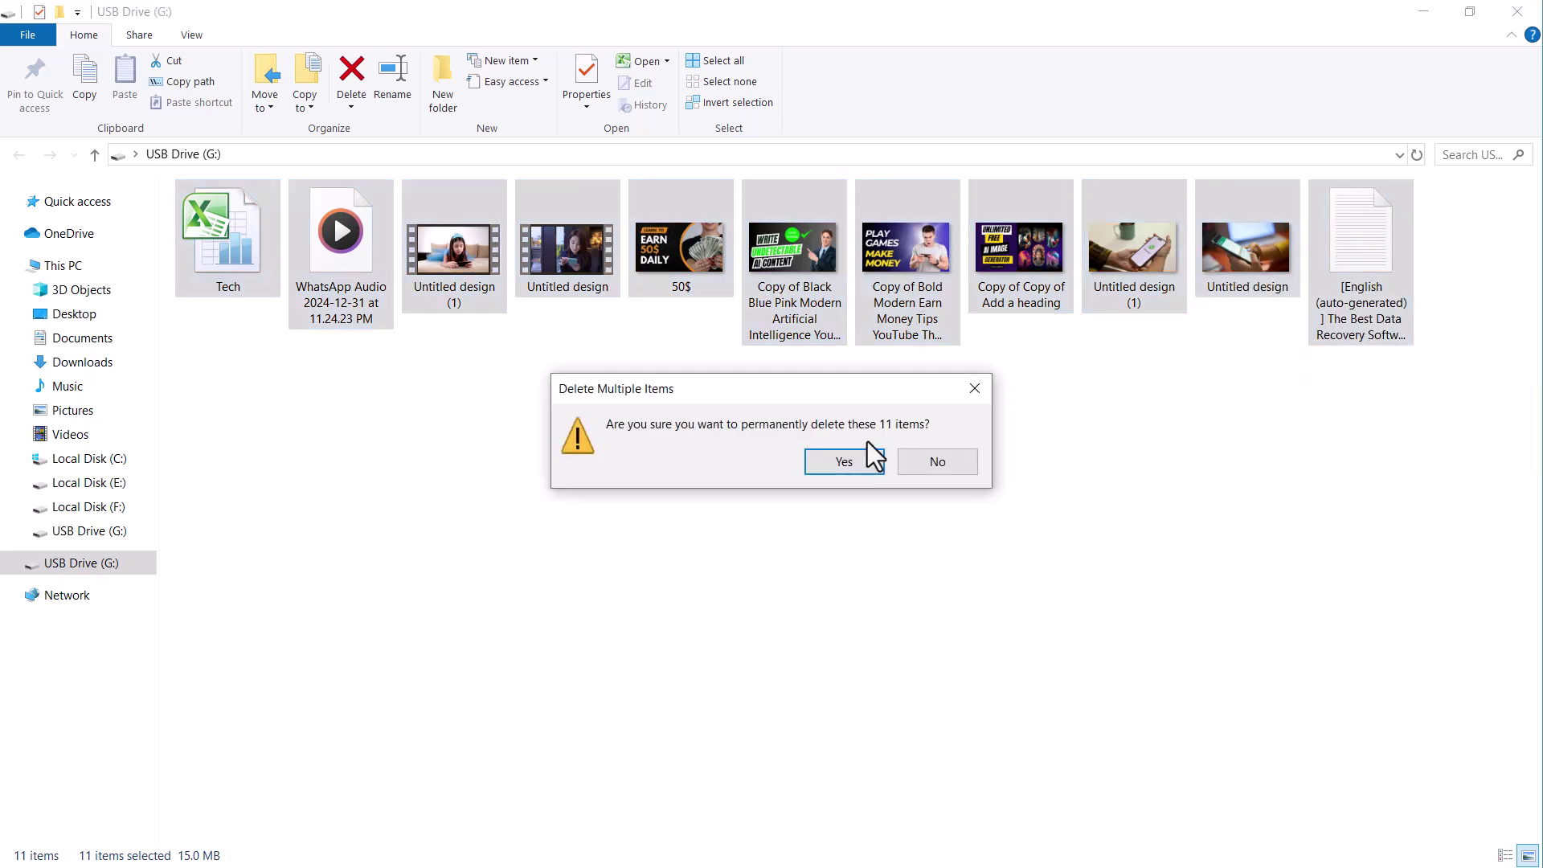
{"action": "left_click", "coordinate": [835, 459]}
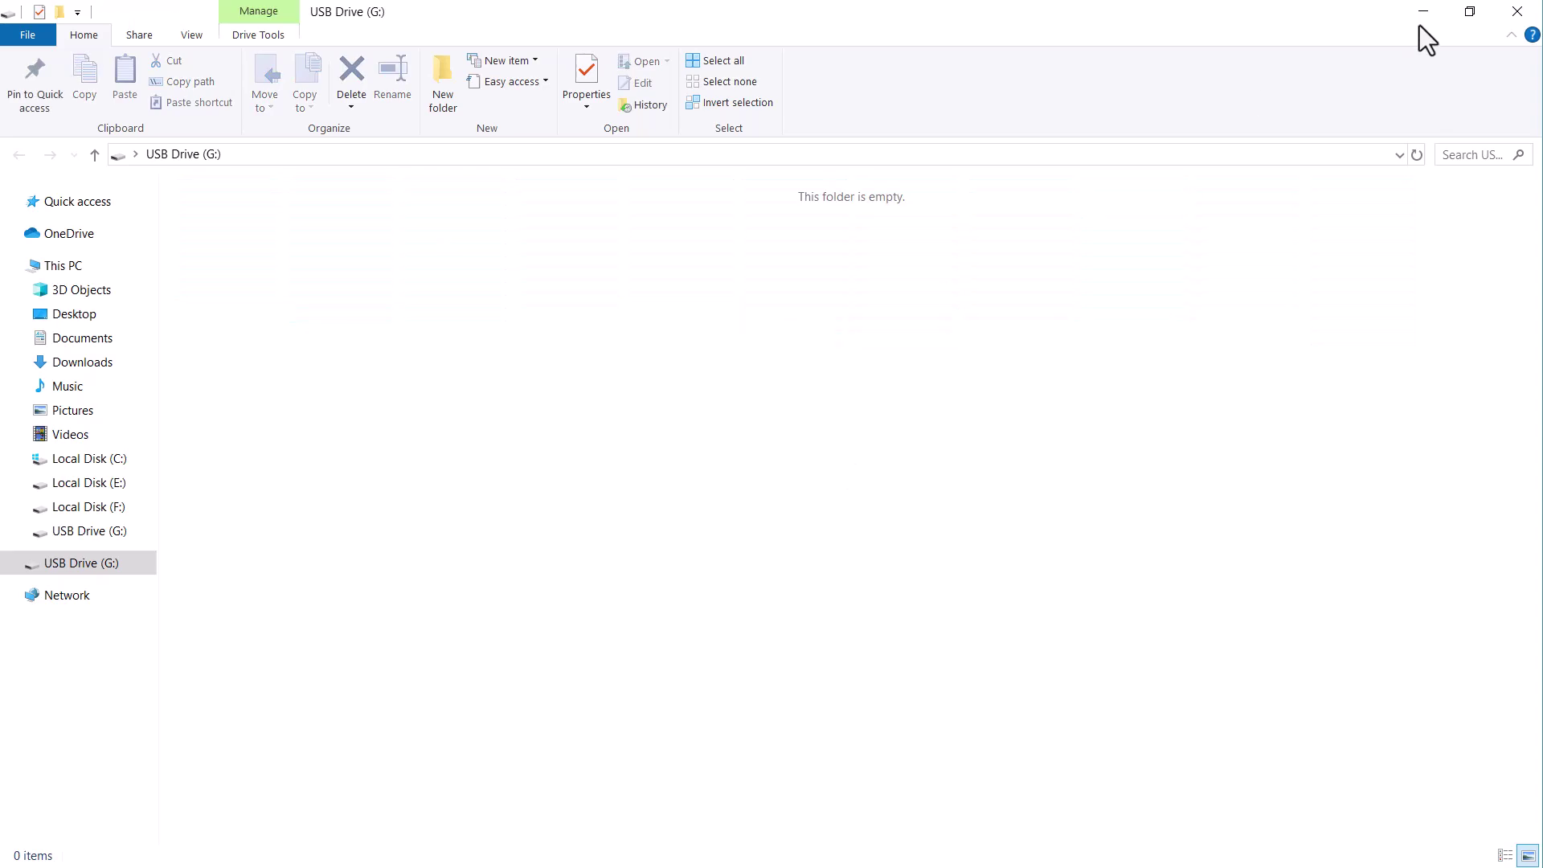
- Close the emptied USB window and start a scan of the VendorCo ProductCode USB device
{"action": "left_click", "coordinate": [1516, 11]}
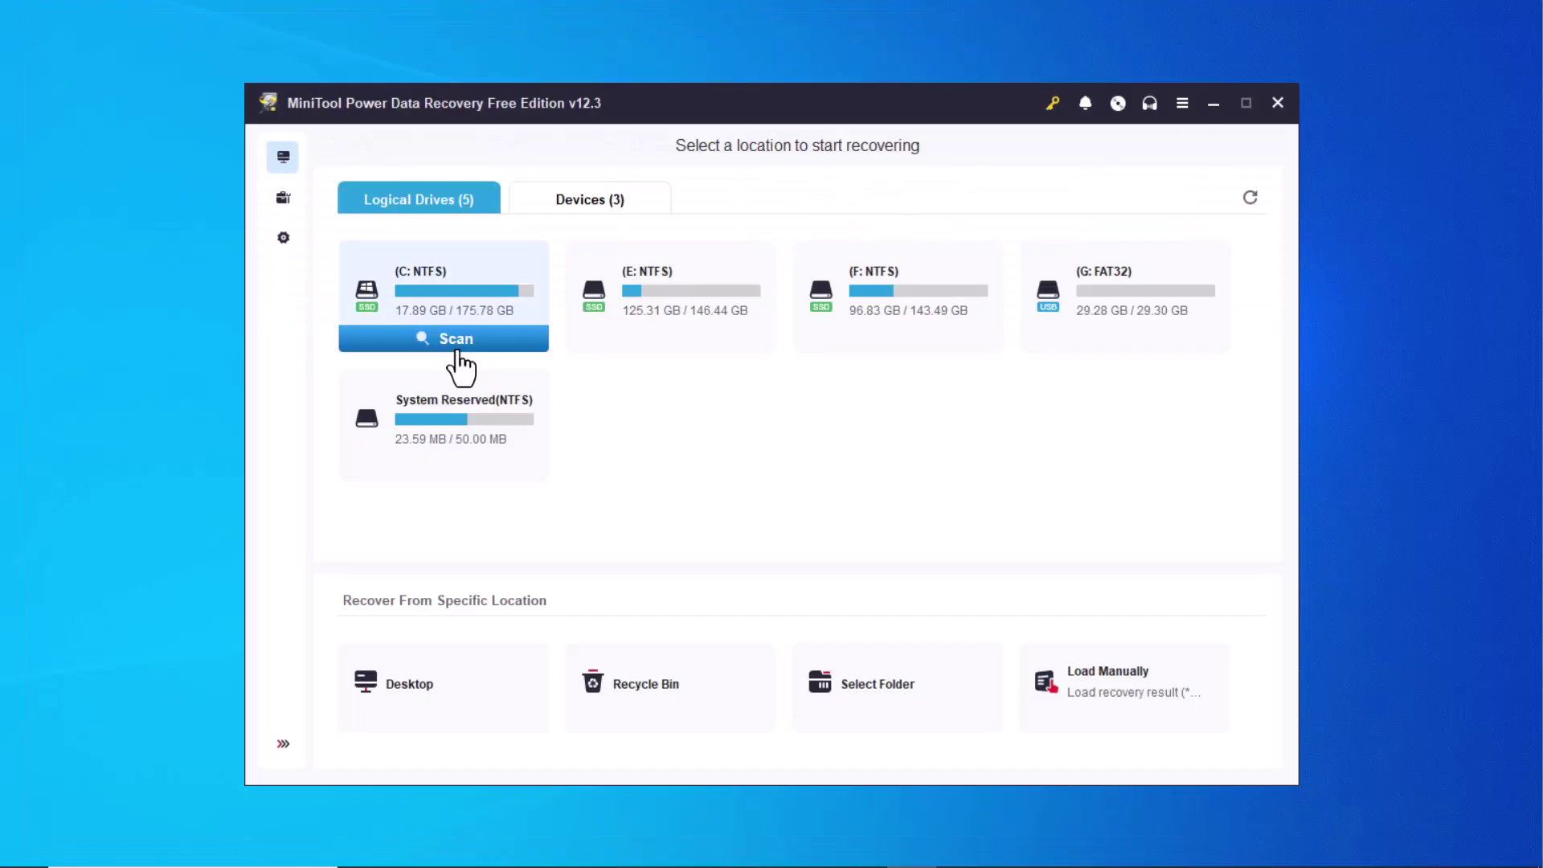
{"action": "mouse_move", "coordinate": [1198, 357]}
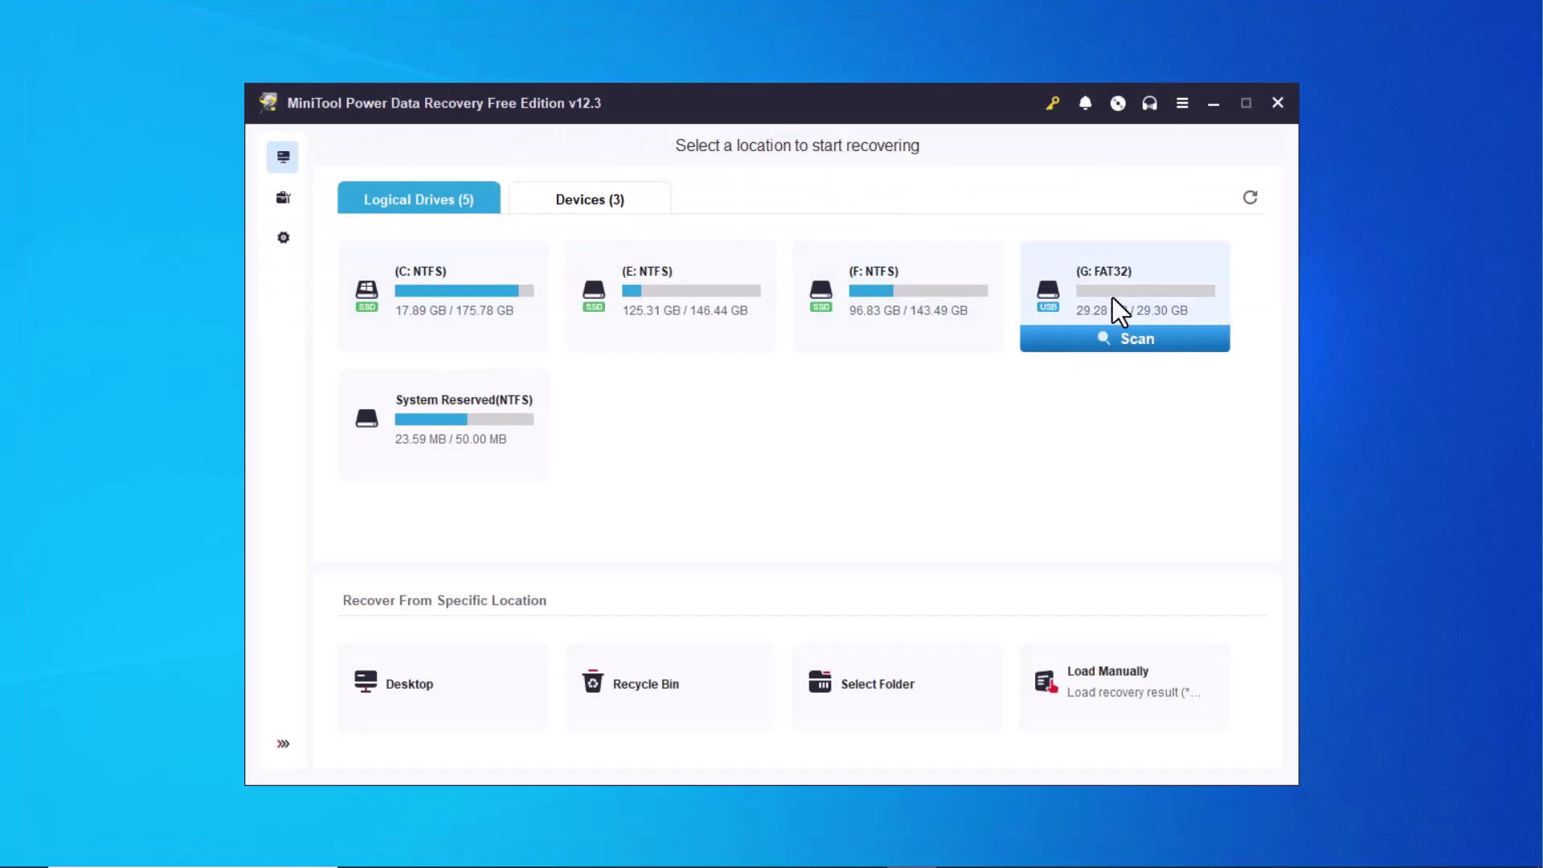
{"action": "left_click", "coordinate": [602, 200]}
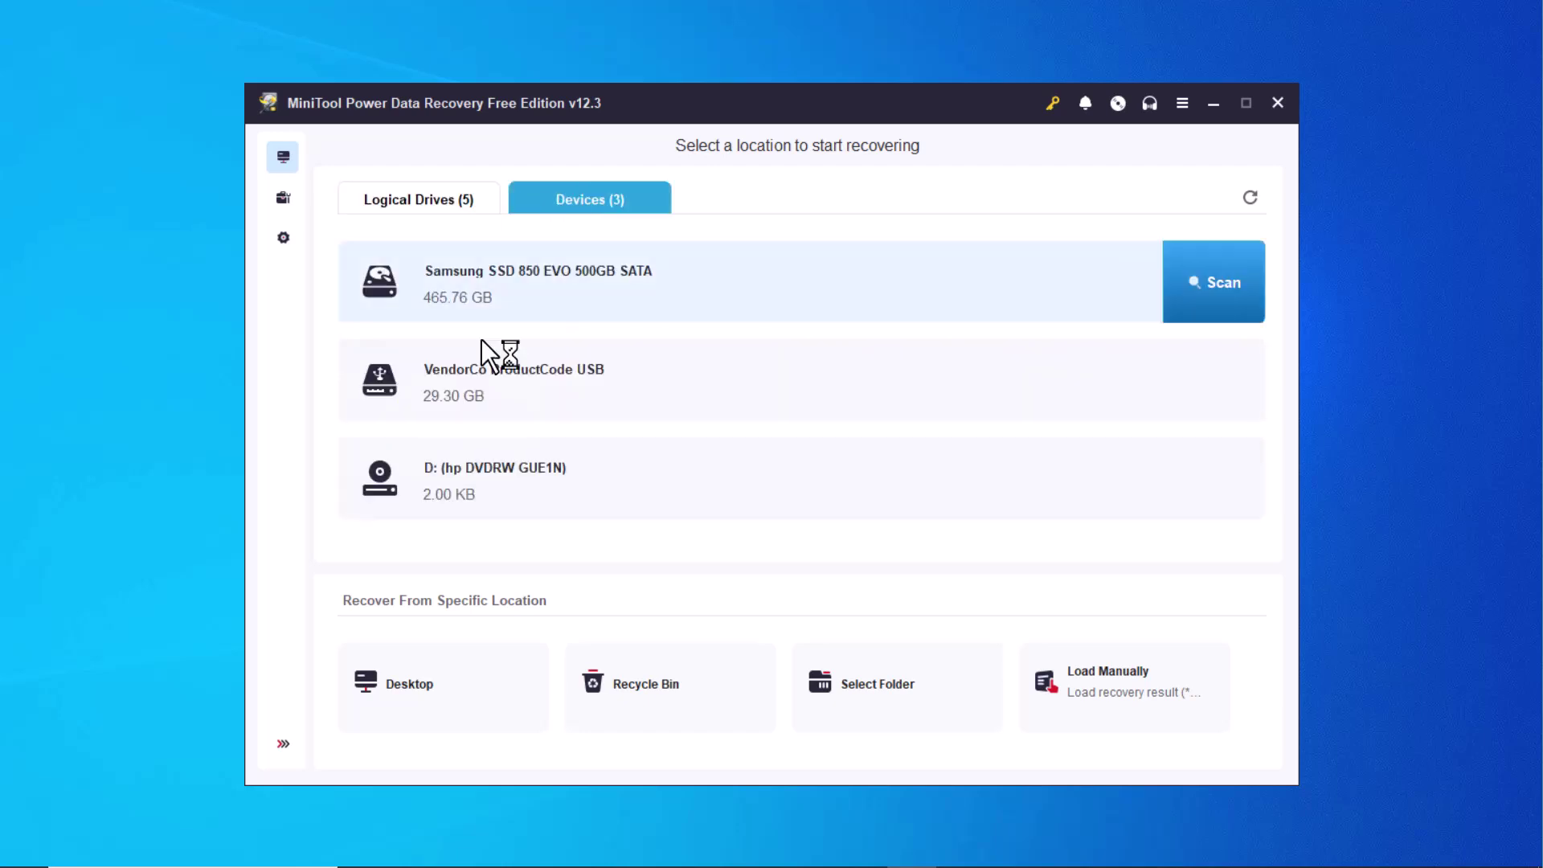
{"action": "mouse_move", "coordinate": [559, 400]}
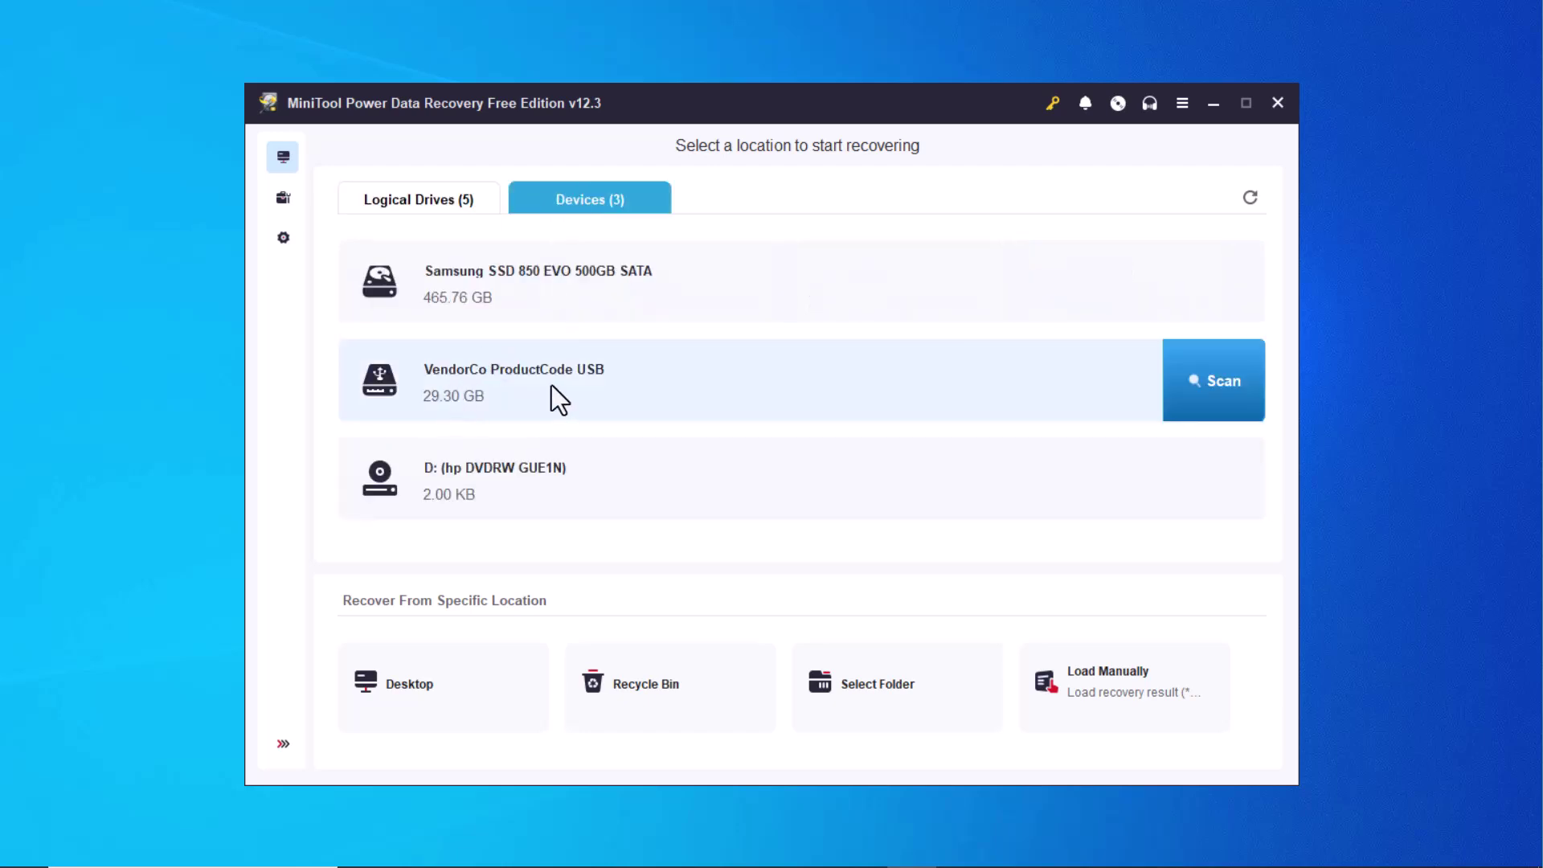
{"action": "left_click", "coordinate": [1197, 398]}
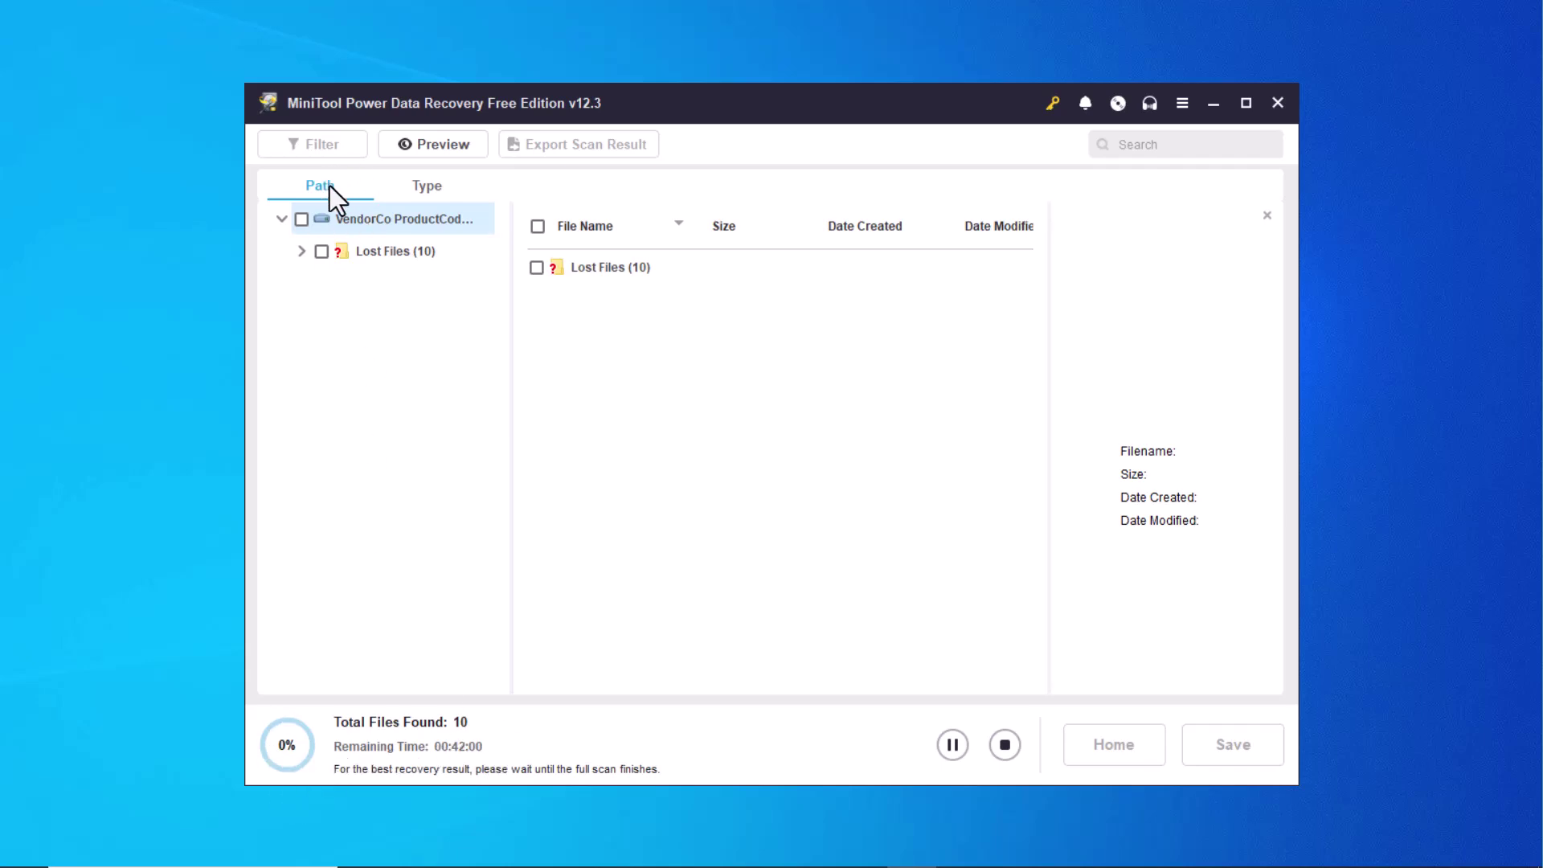
- Group the scan results by file type, mark the jpg picture subtype, and stop the scan
{"action": "left_click", "coordinate": [426, 188]}
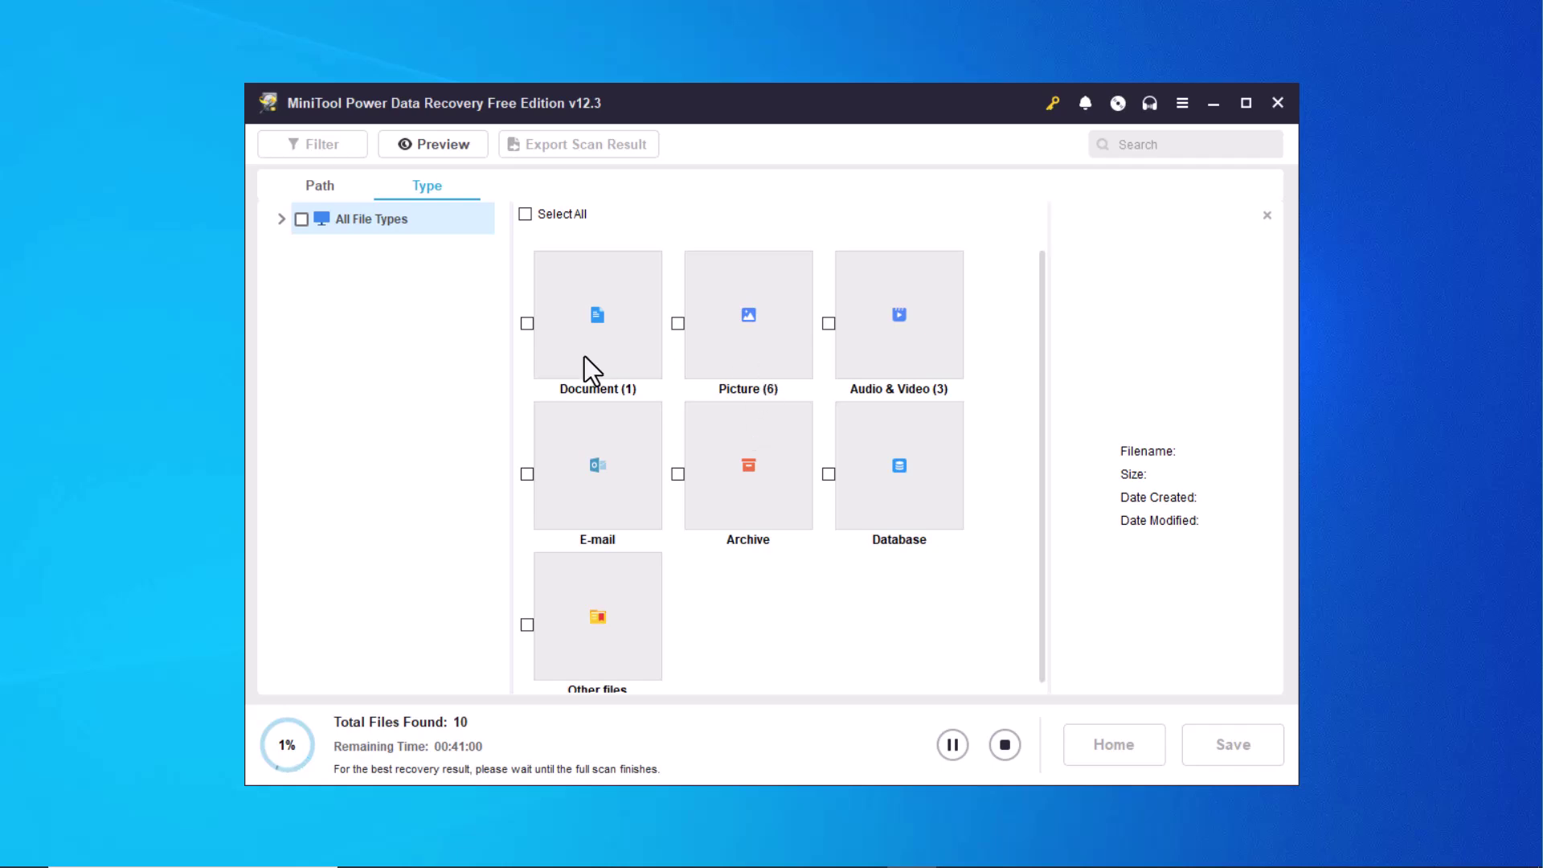
{"action": "left_click", "coordinate": [280, 220]}
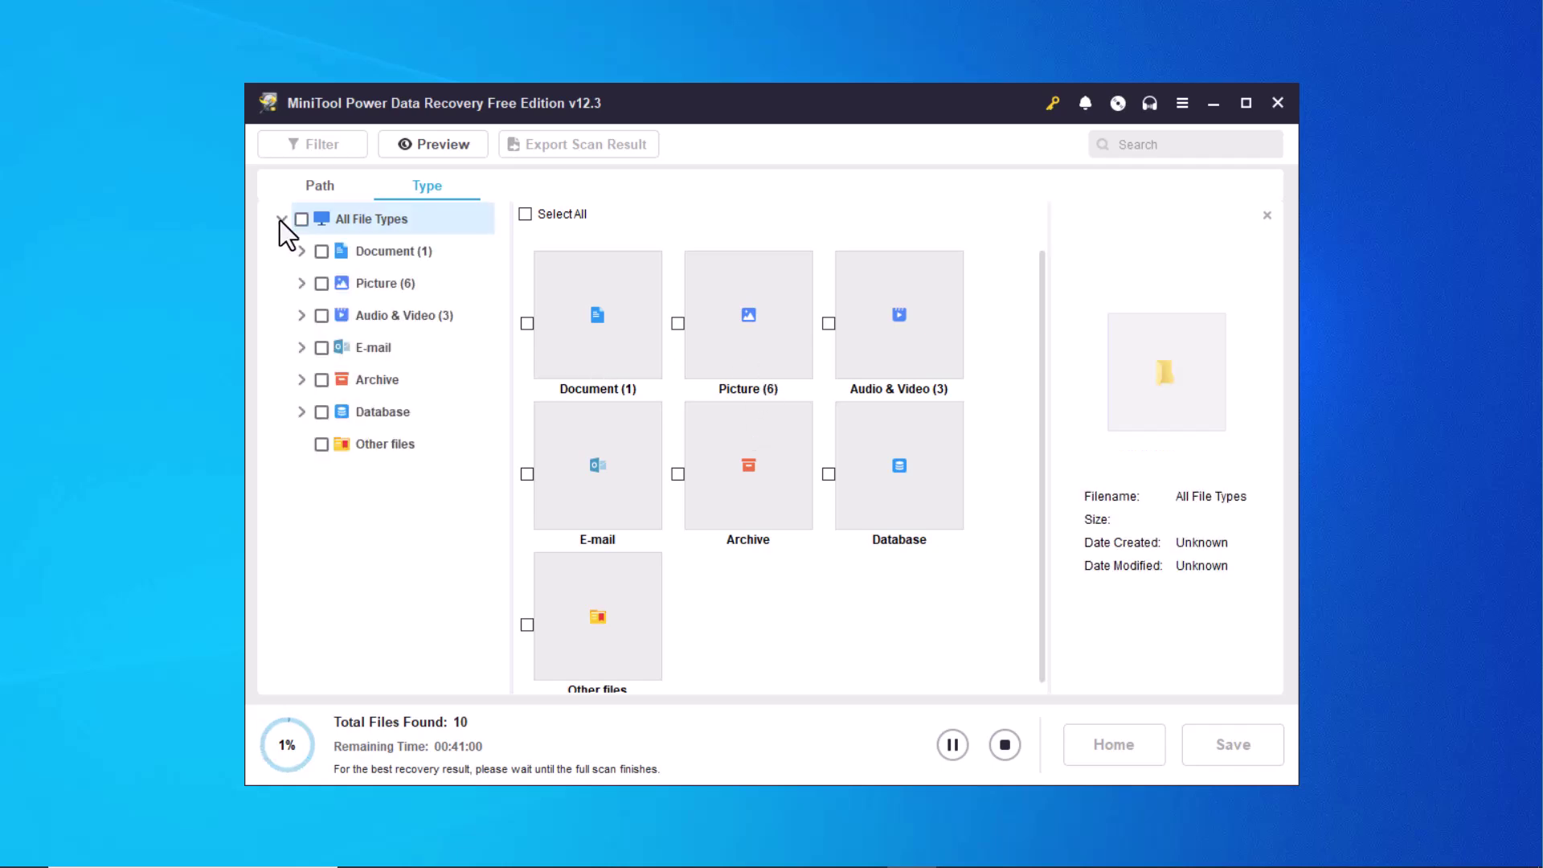
{"action": "left_click", "coordinate": [334, 286]}
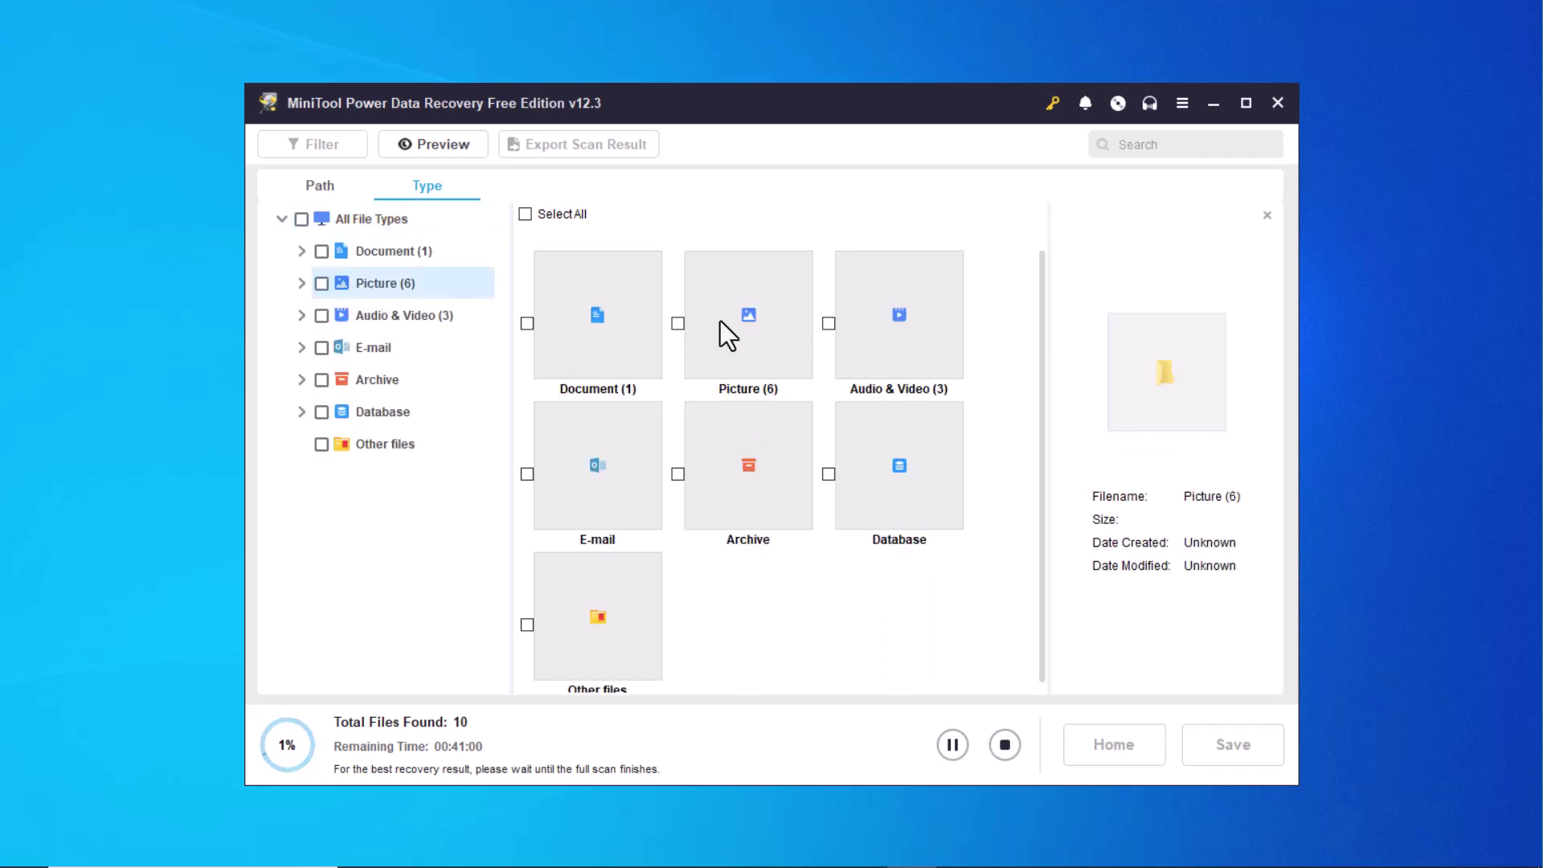
{"action": "left_click", "coordinate": [302, 283]}
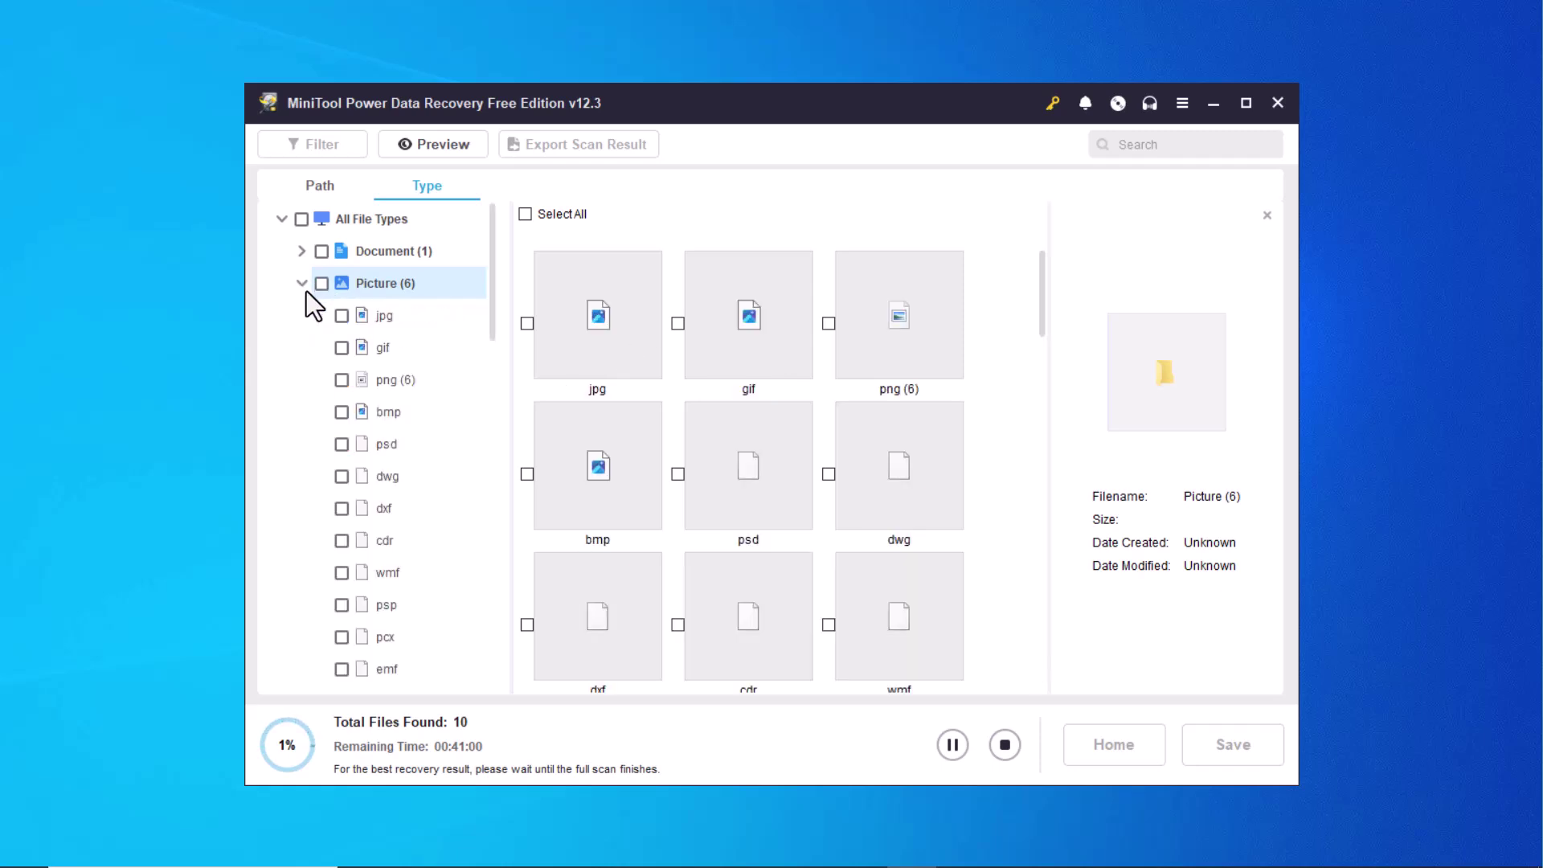
{"action": "left_click", "coordinate": [344, 314]}
{"action": "left_click", "coordinate": [303, 282]}
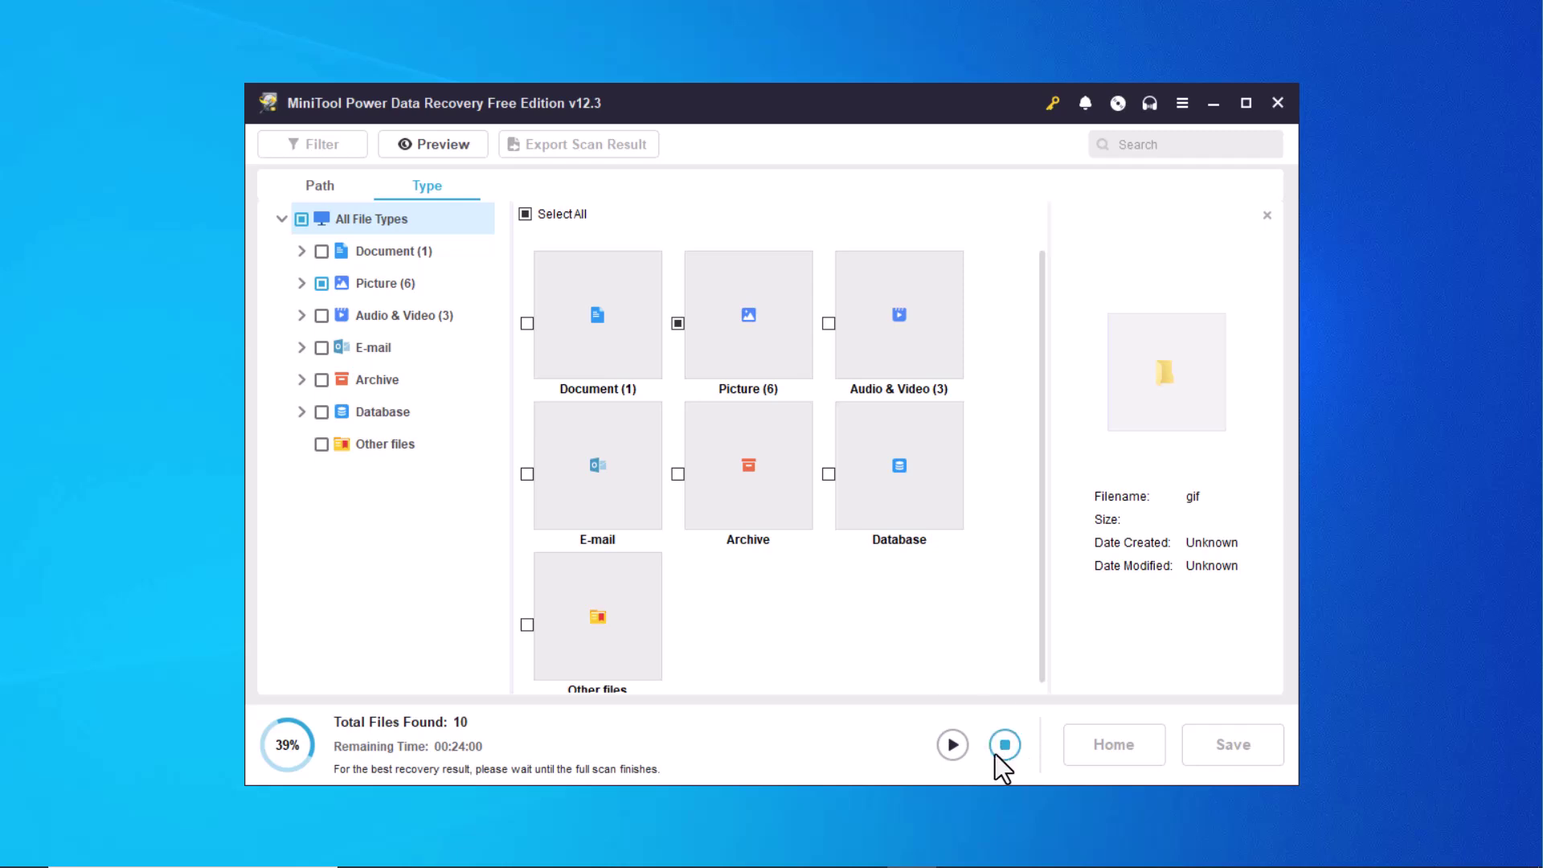
{"action": "left_click", "coordinate": [1004, 747]}
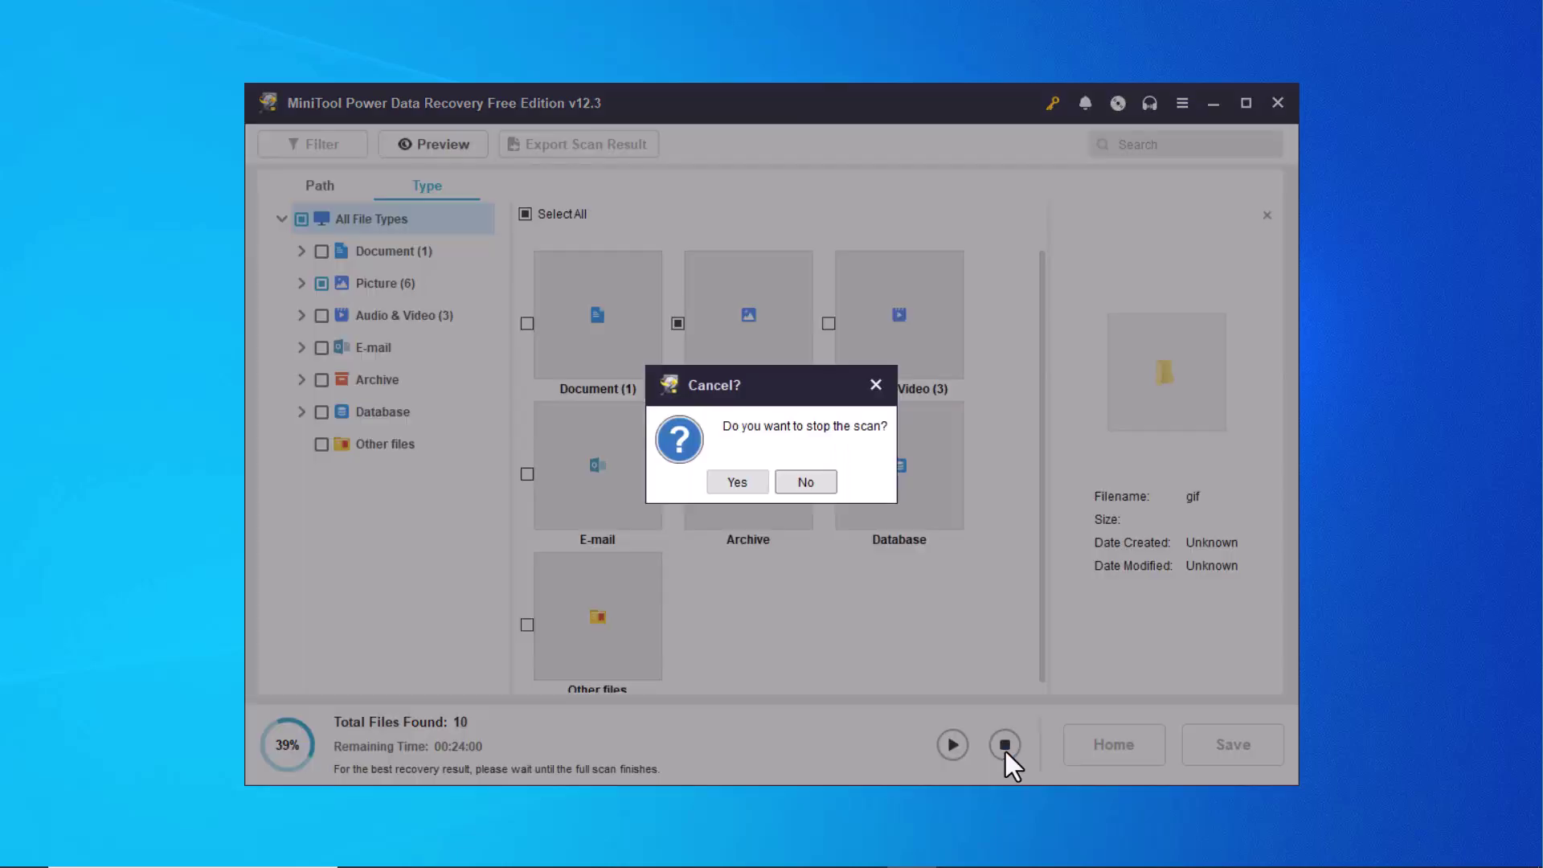
- Confirm stopping the scan and list the 12 found png images under Picture
{"action": "left_click", "coordinate": [723, 481]}
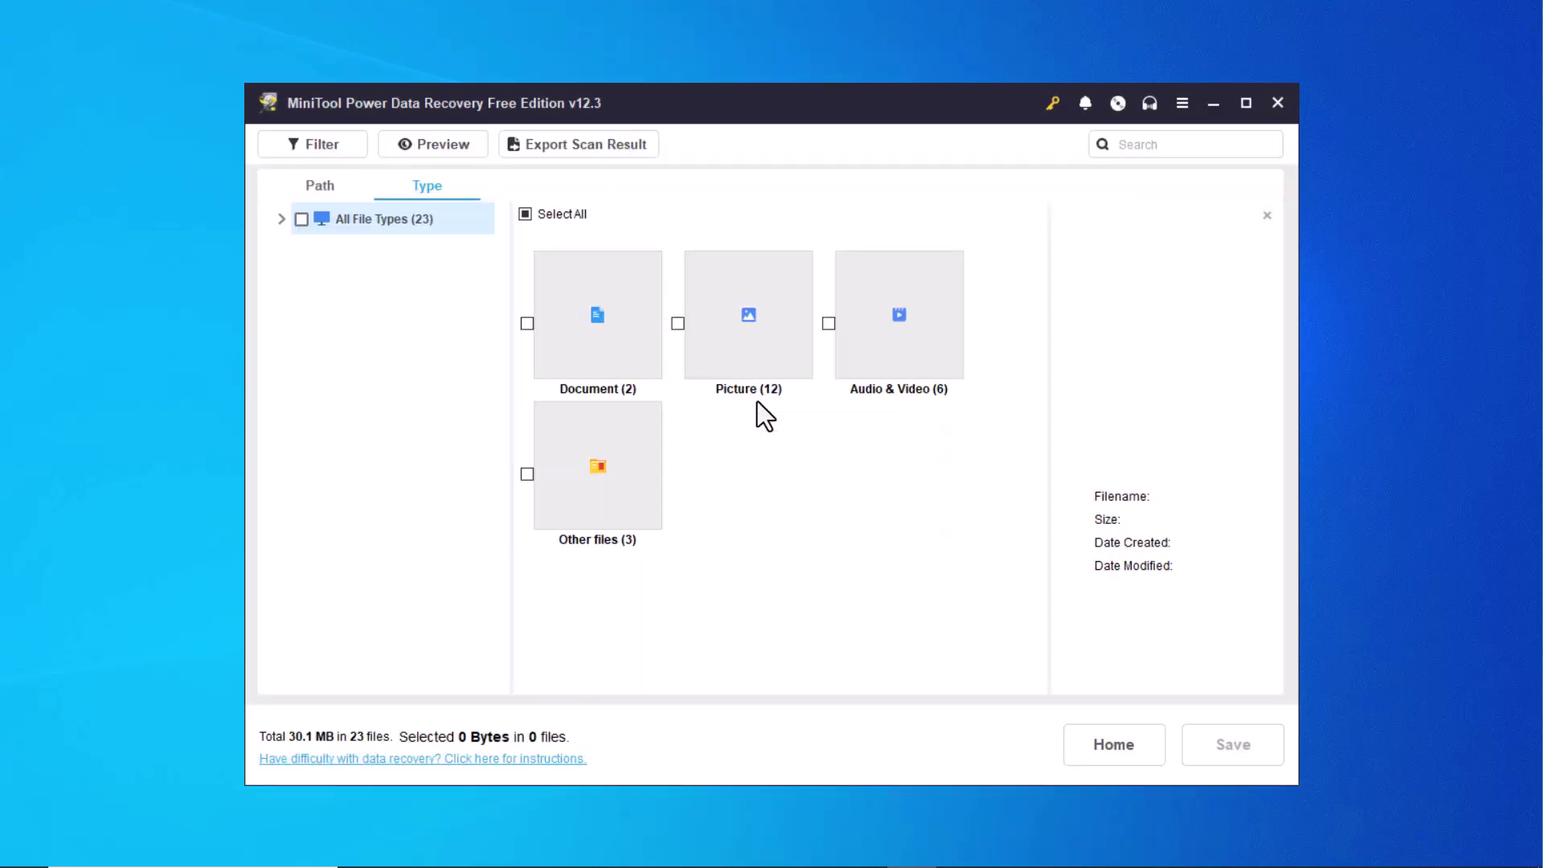
{"action": "double_click", "coordinate": [597, 372]}
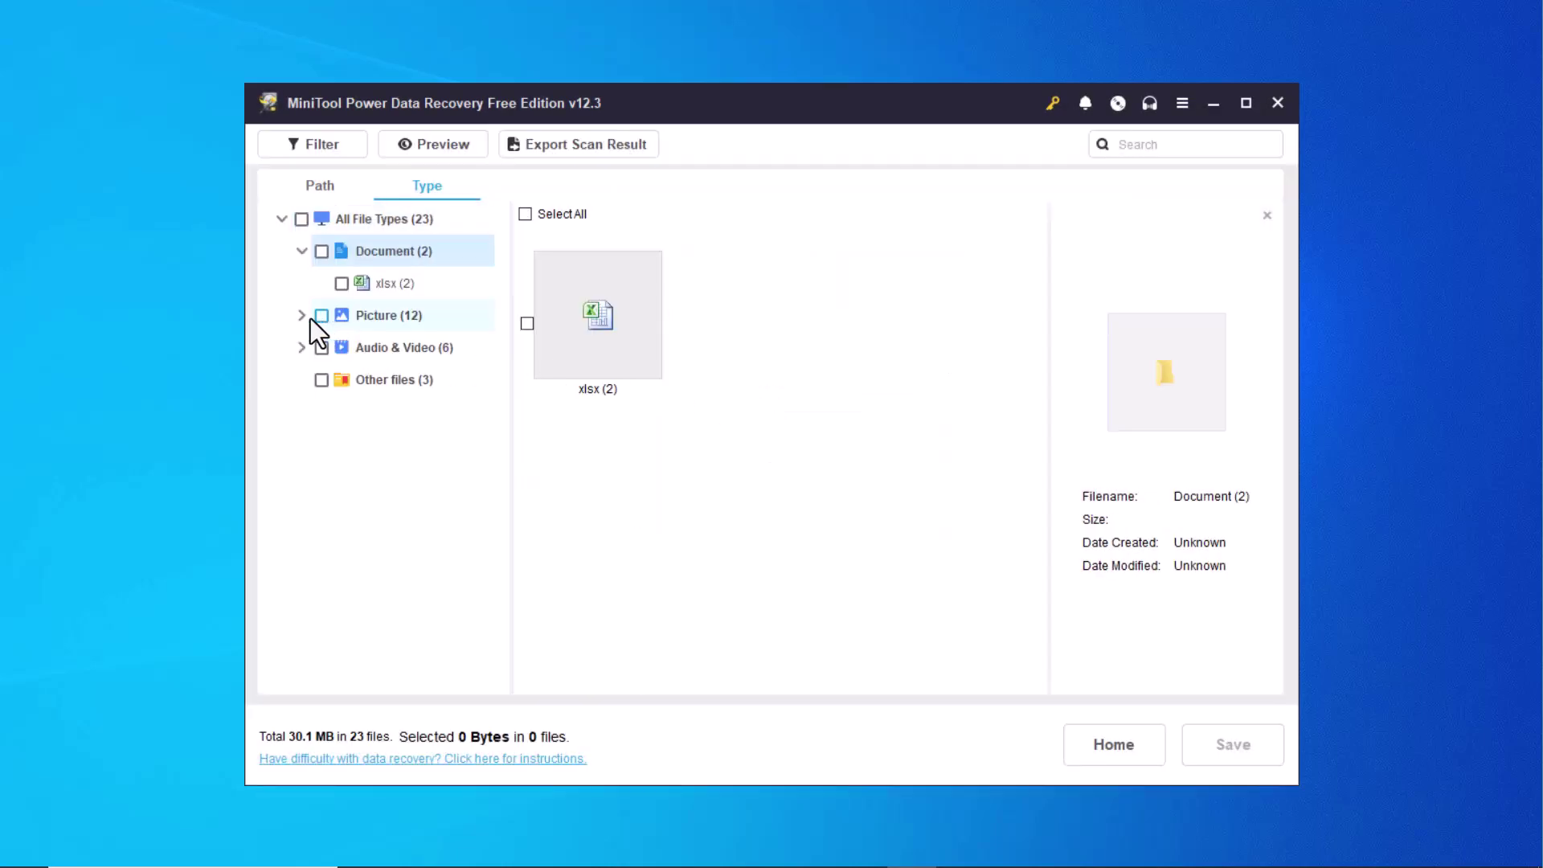
{"action": "left_click", "coordinate": [302, 316]}
{"action": "left_click", "coordinate": [422, 350]}
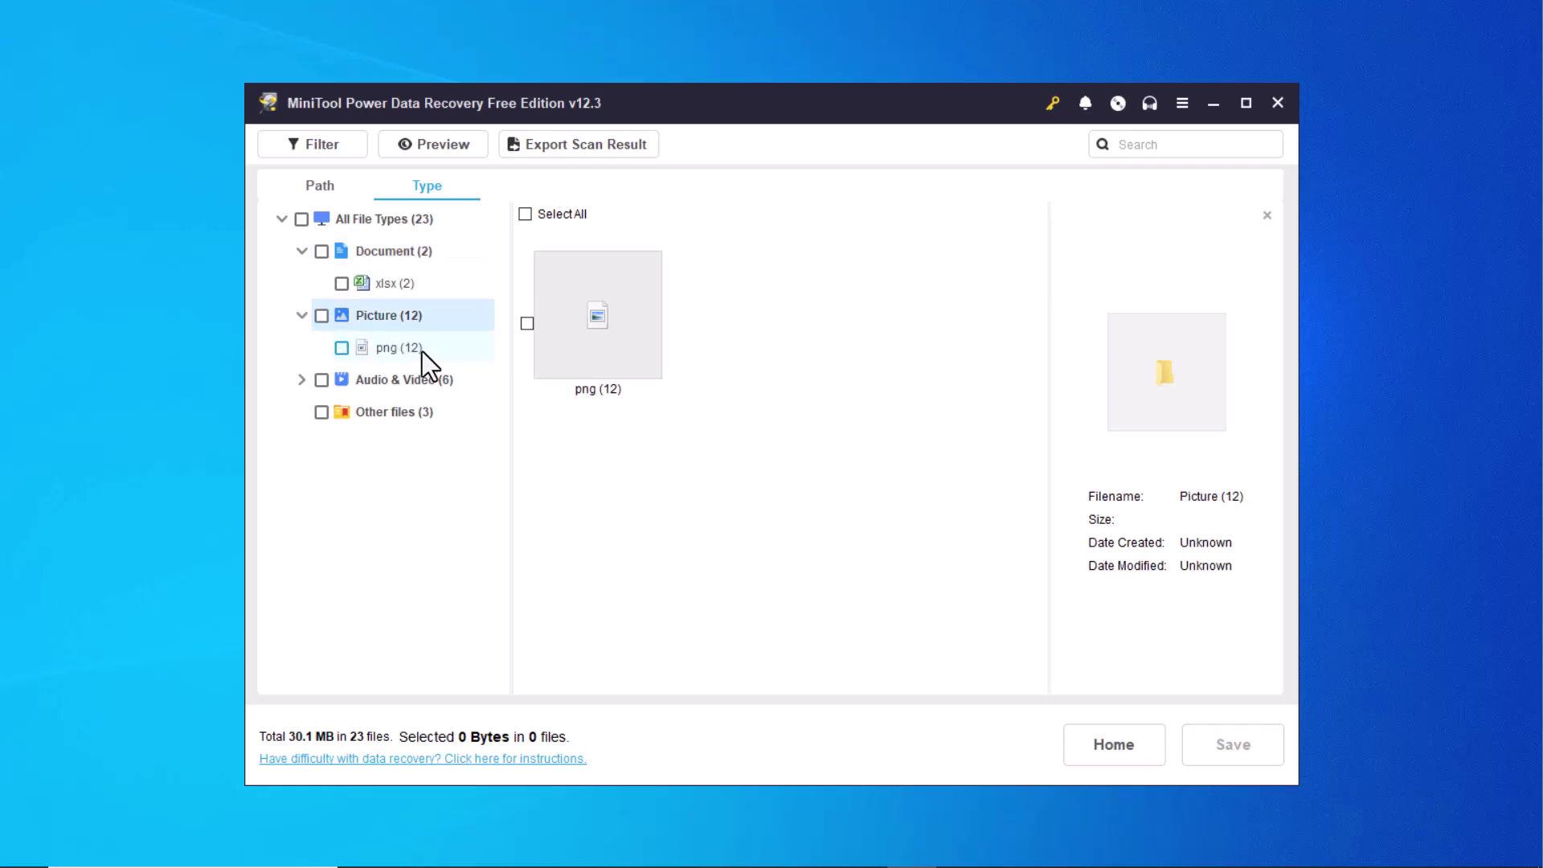
- Preview Untitled design (1).png full-size, then close the preview
{"action": "scroll", "coordinate": [746, 438], "scroll_direction": "down", "scroll_amount": 2}
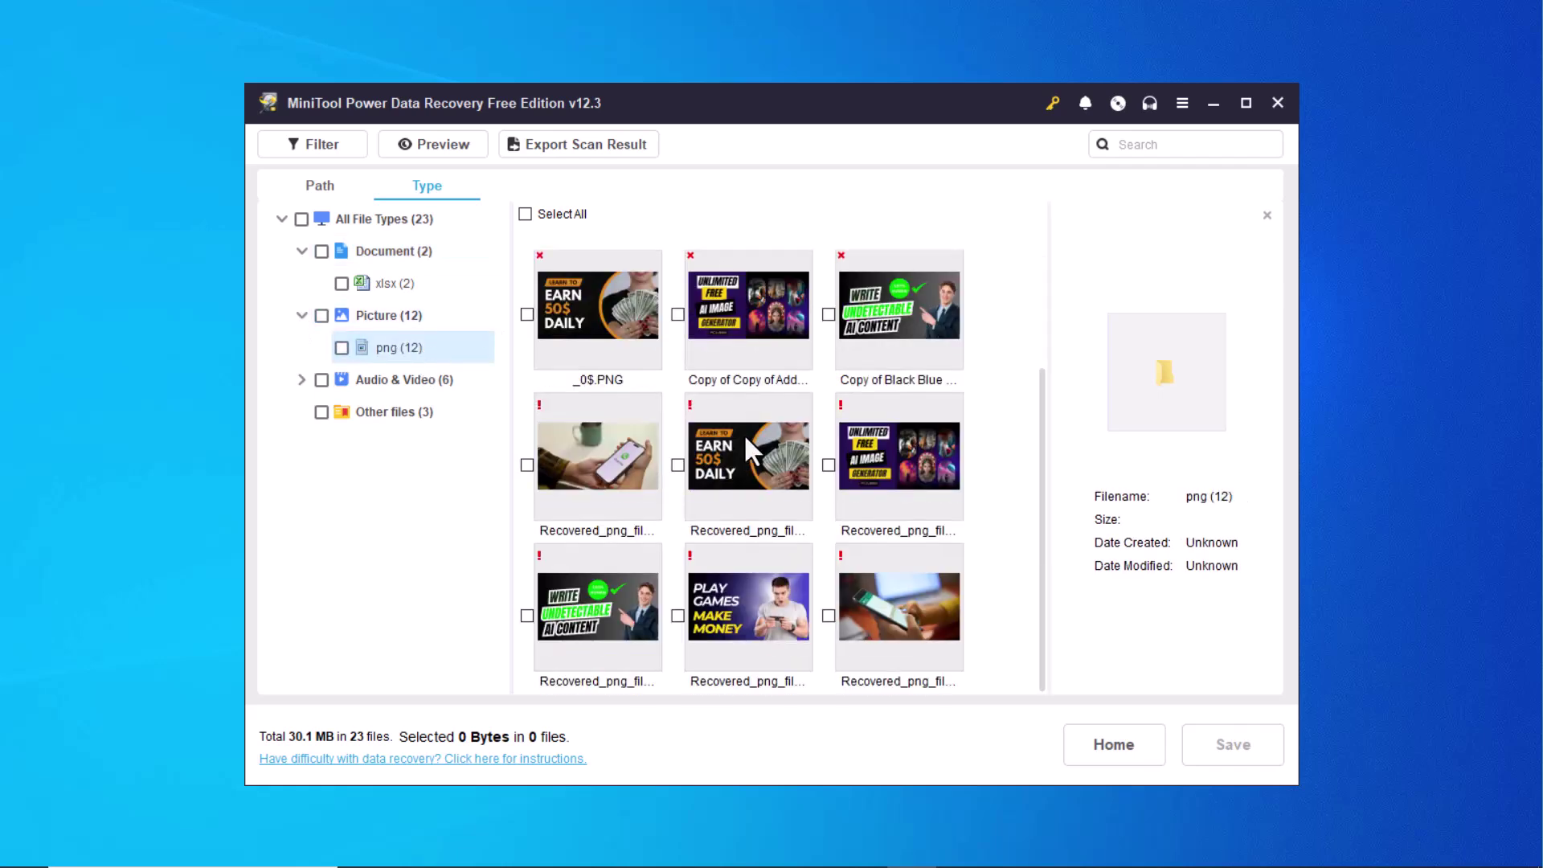
{"action": "scroll", "coordinate": [745, 437], "scroll_direction": "up", "scroll_amount": 2}
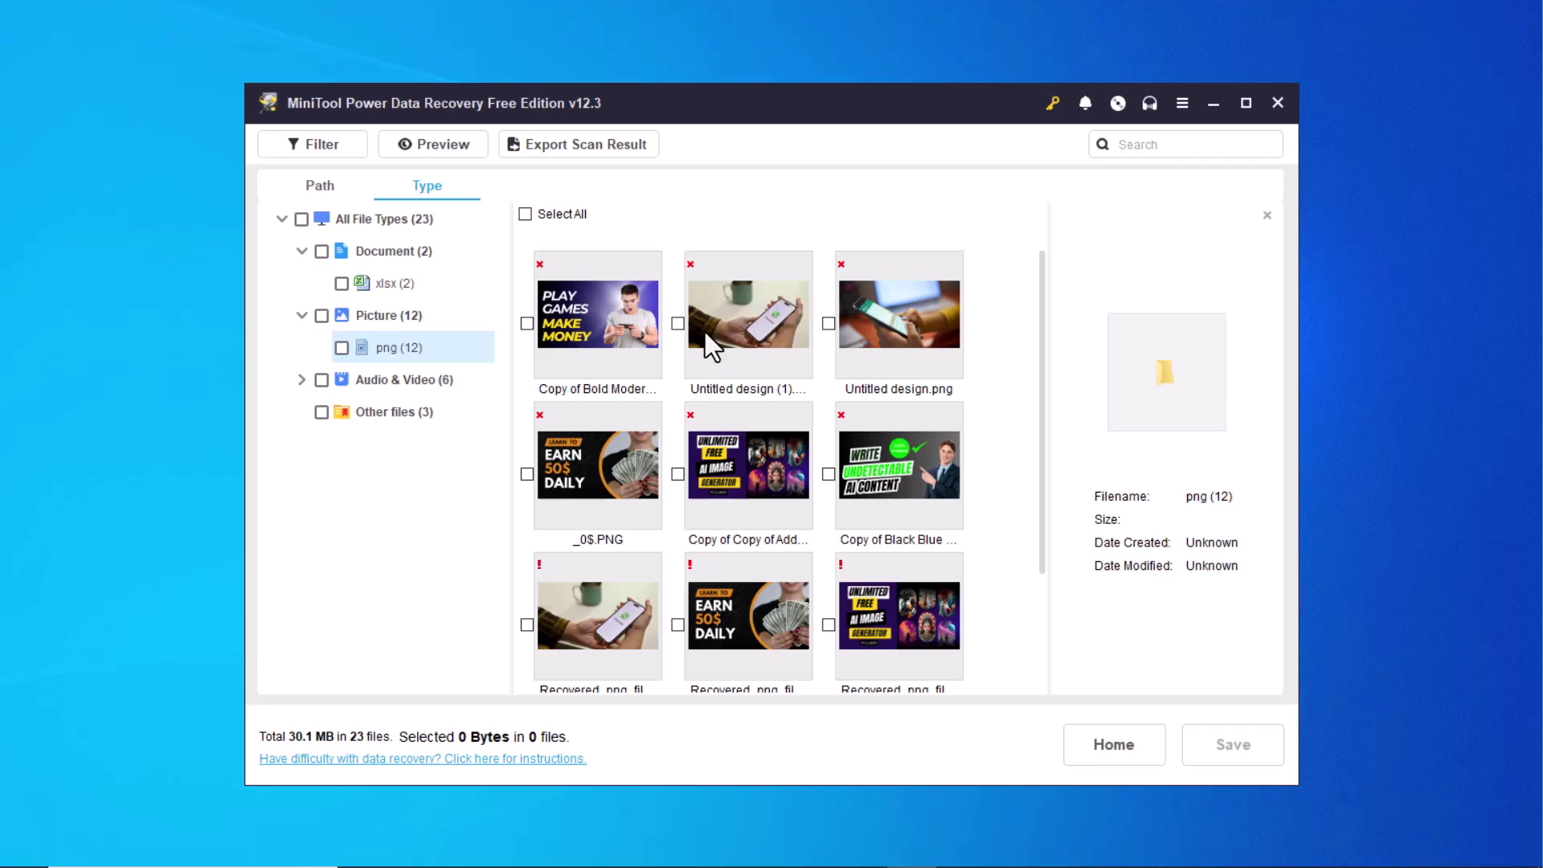
{"action": "left_click", "coordinate": [730, 324]}
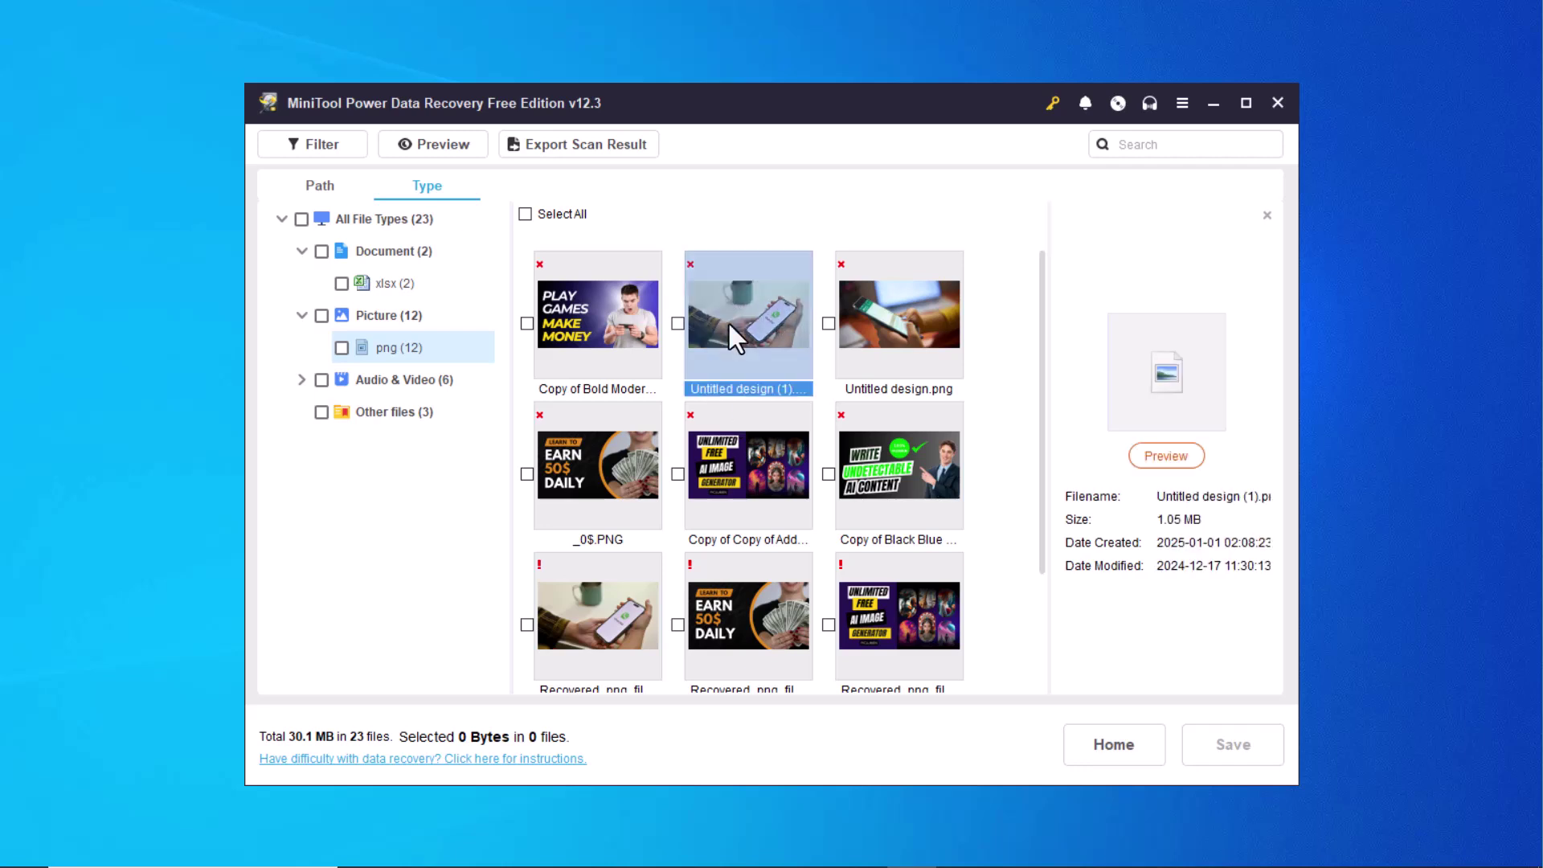
{"action": "left_click", "coordinate": [1181, 439]}
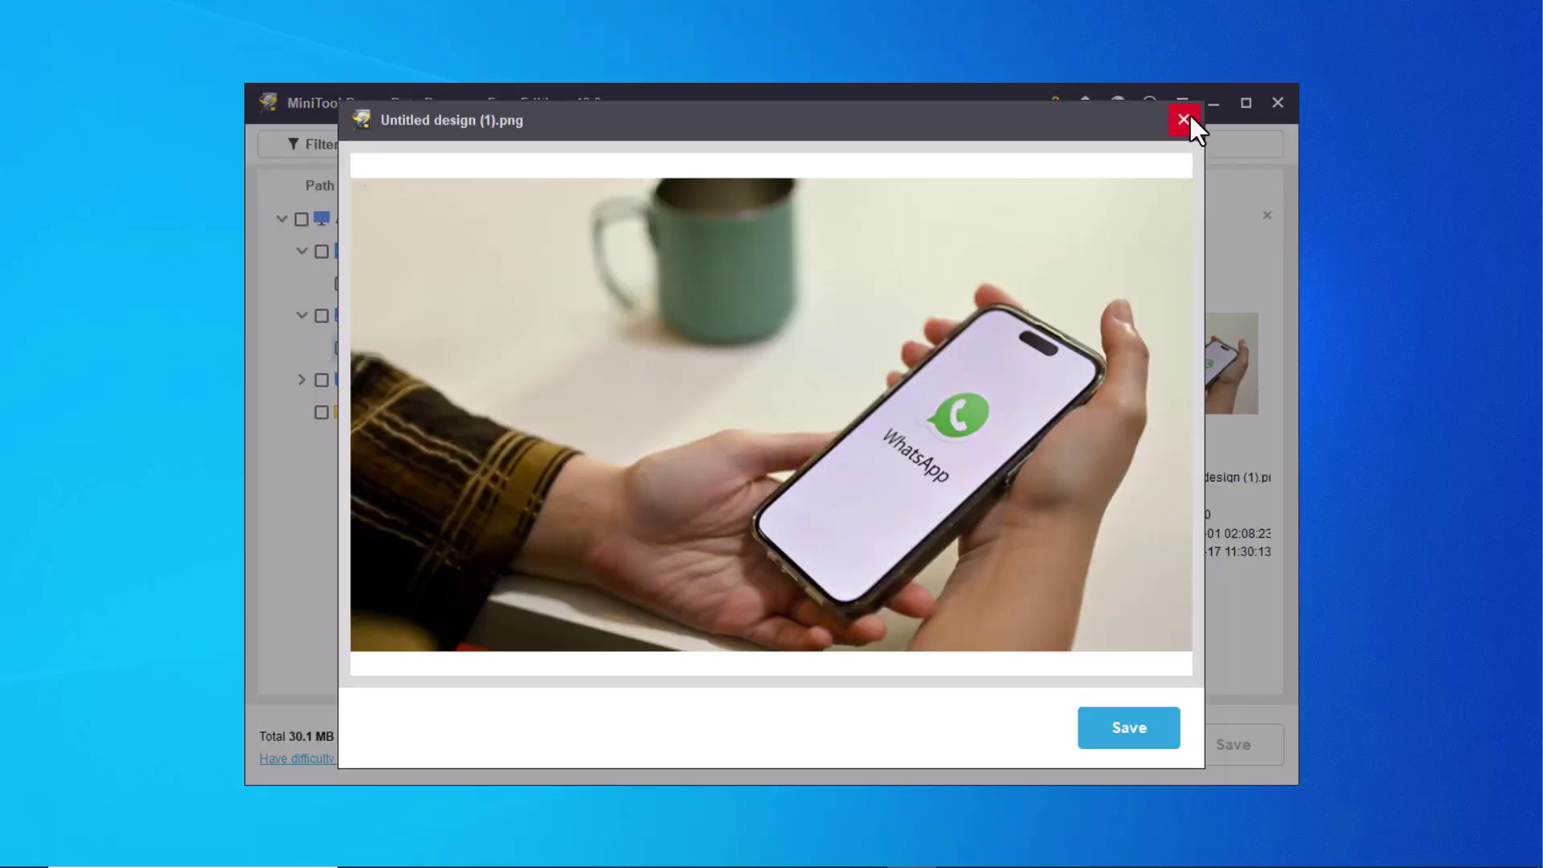
{"action": "left_click", "coordinate": [1183, 120]}
- List the four found mp4 videos and preview the Untitled design (1) video
{"action": "left_click", "coordinate": [388, 412]}
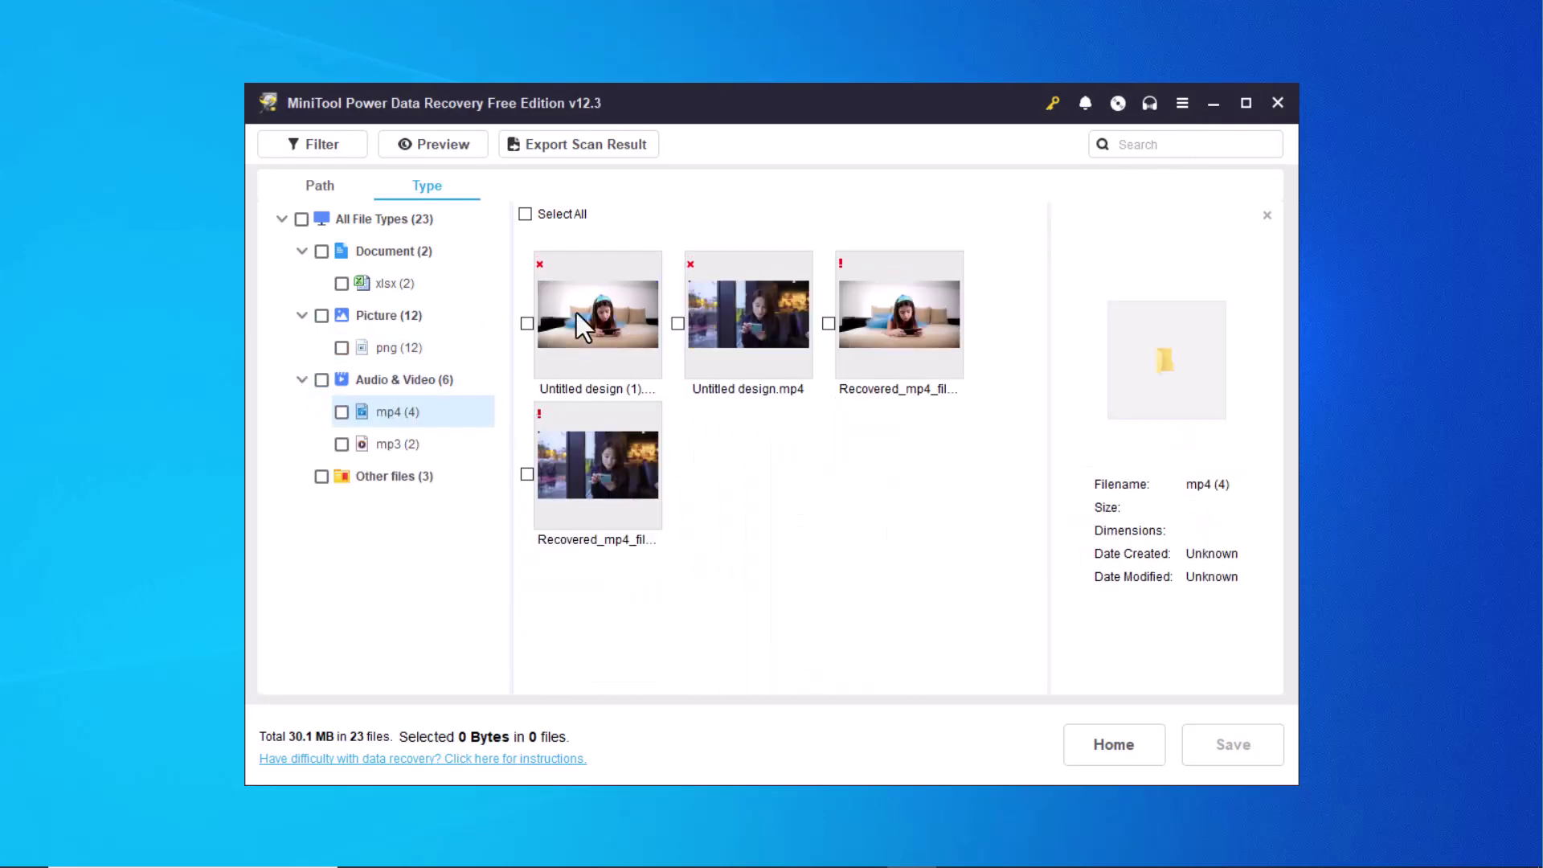
{"action": "left_click", "coordinate": [596, 346]}
{"action": "left_click", "coordinate": [1162, 445]}
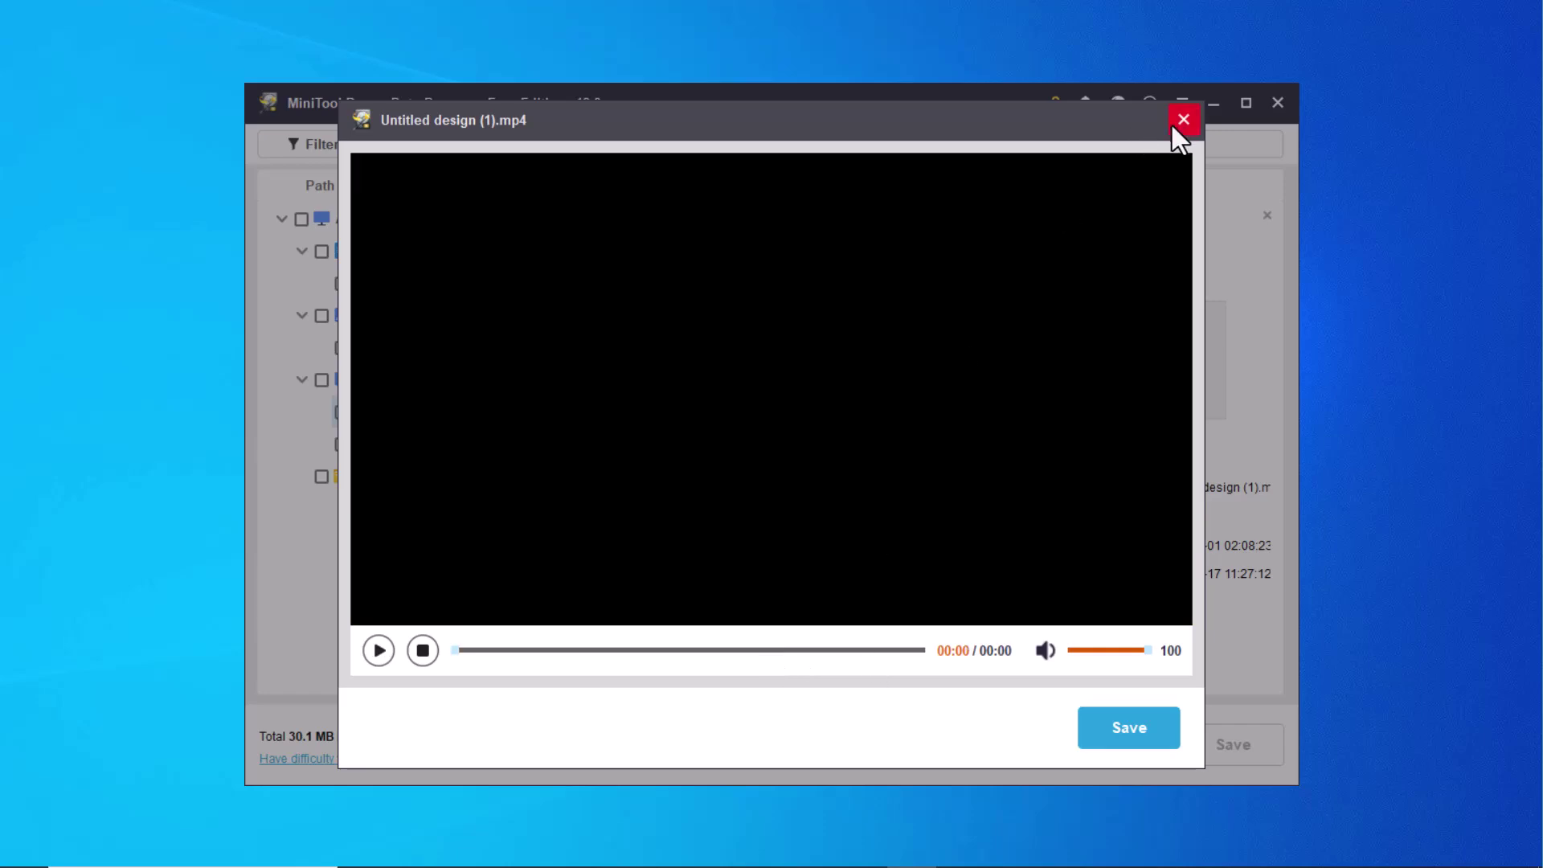
{"action": "left_click", "coordinate": [1183, 120]}
- Recover Untitled design (1).mp4 and Untitled design.mp4 to Local Disk (F:), then view the recovered files
{"action": "left_click", "coordinate": [527, 323]}
{"action": "left_click", "coordinate": [678, 324]}
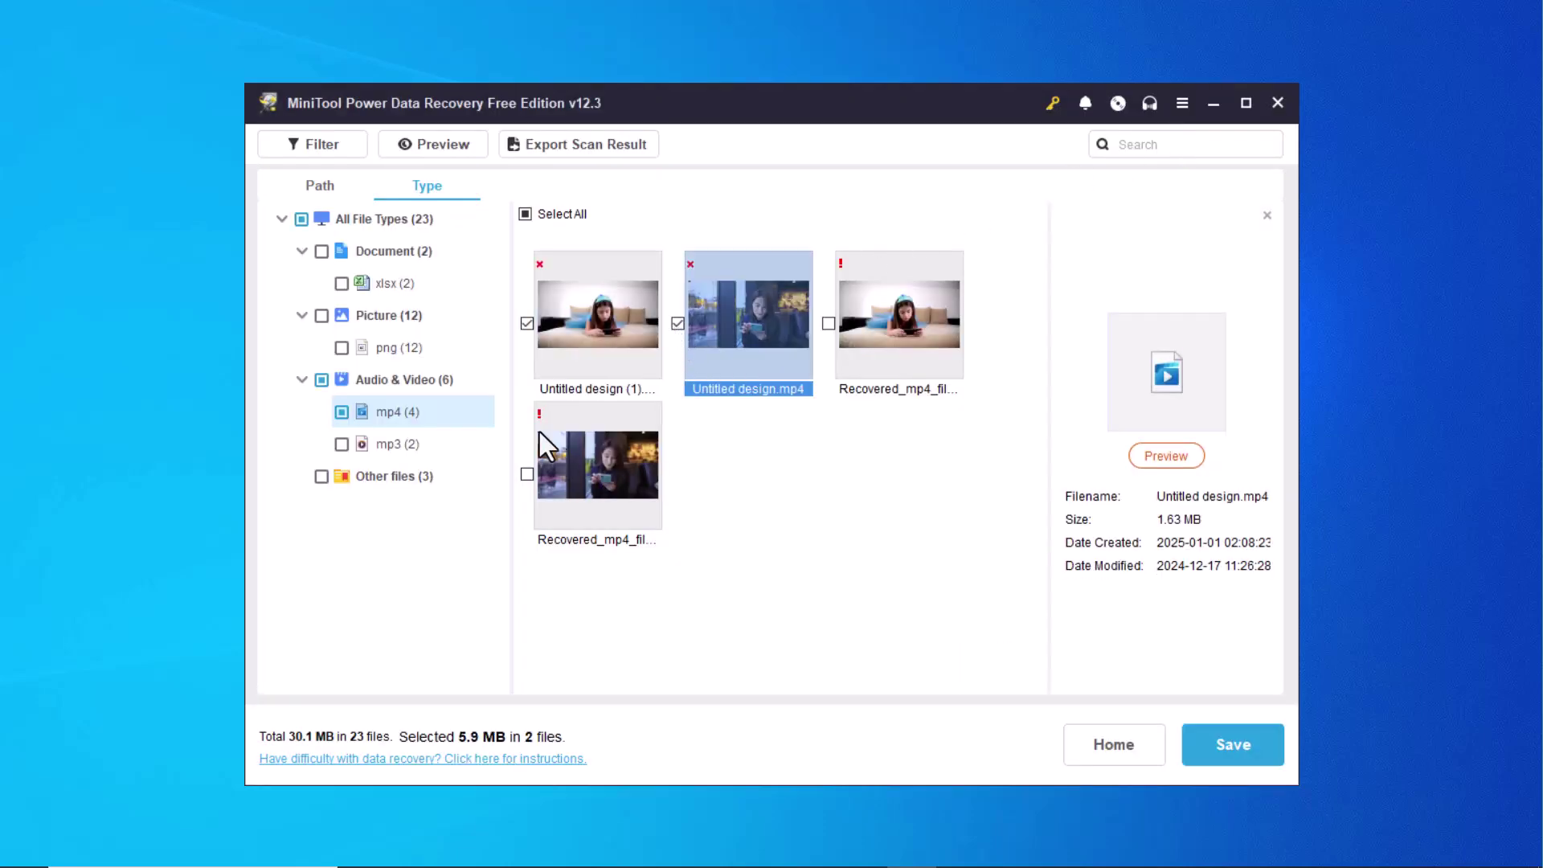
{"action": "left_click", "coordinate": [1212, 745]}
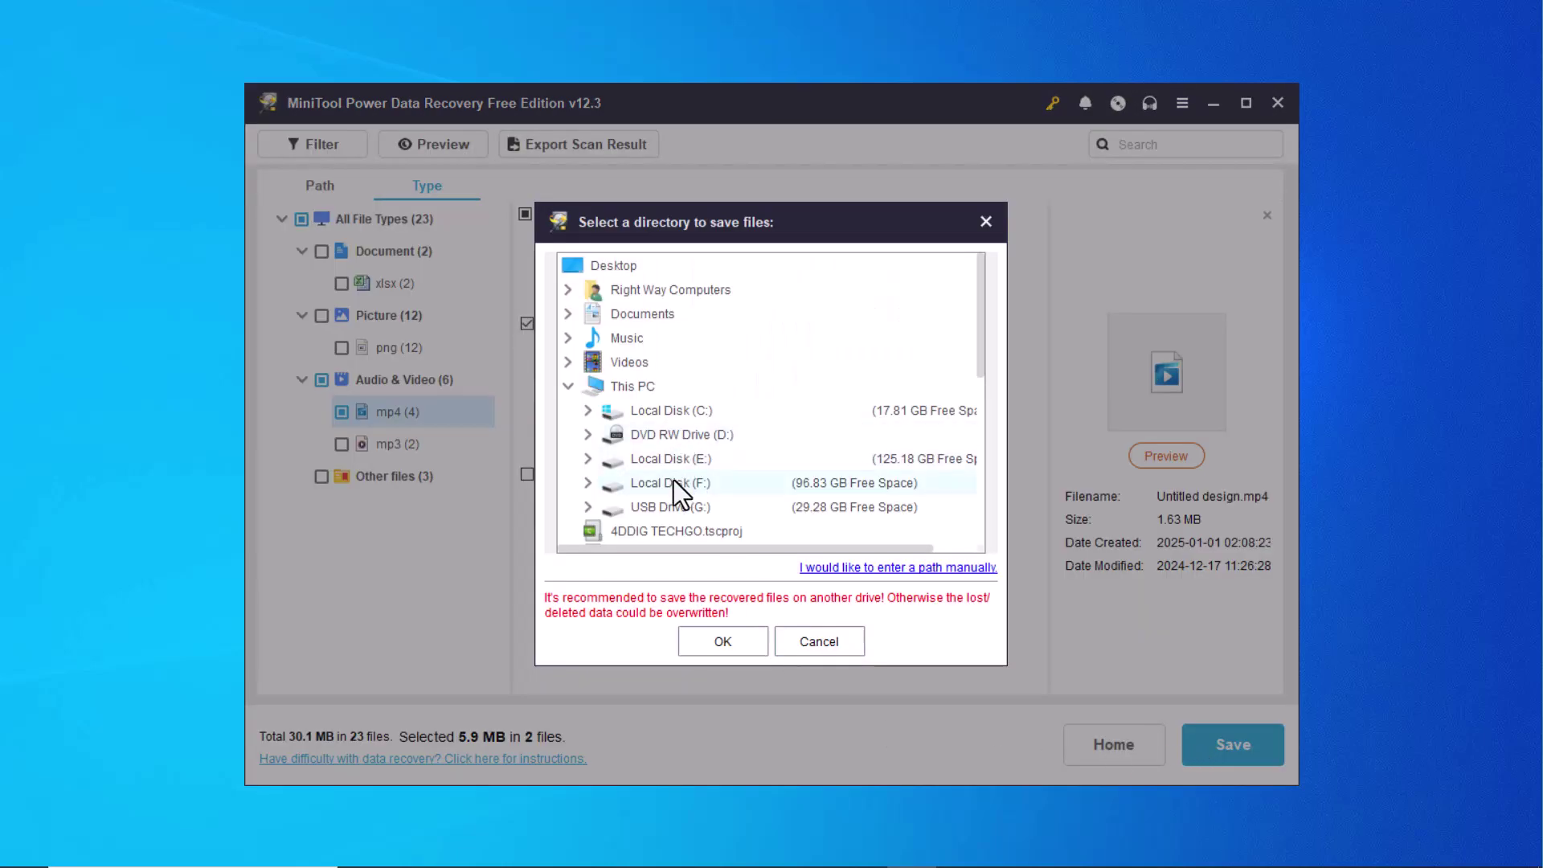
{"action": "left_click", "coordinate": [672, 484]}
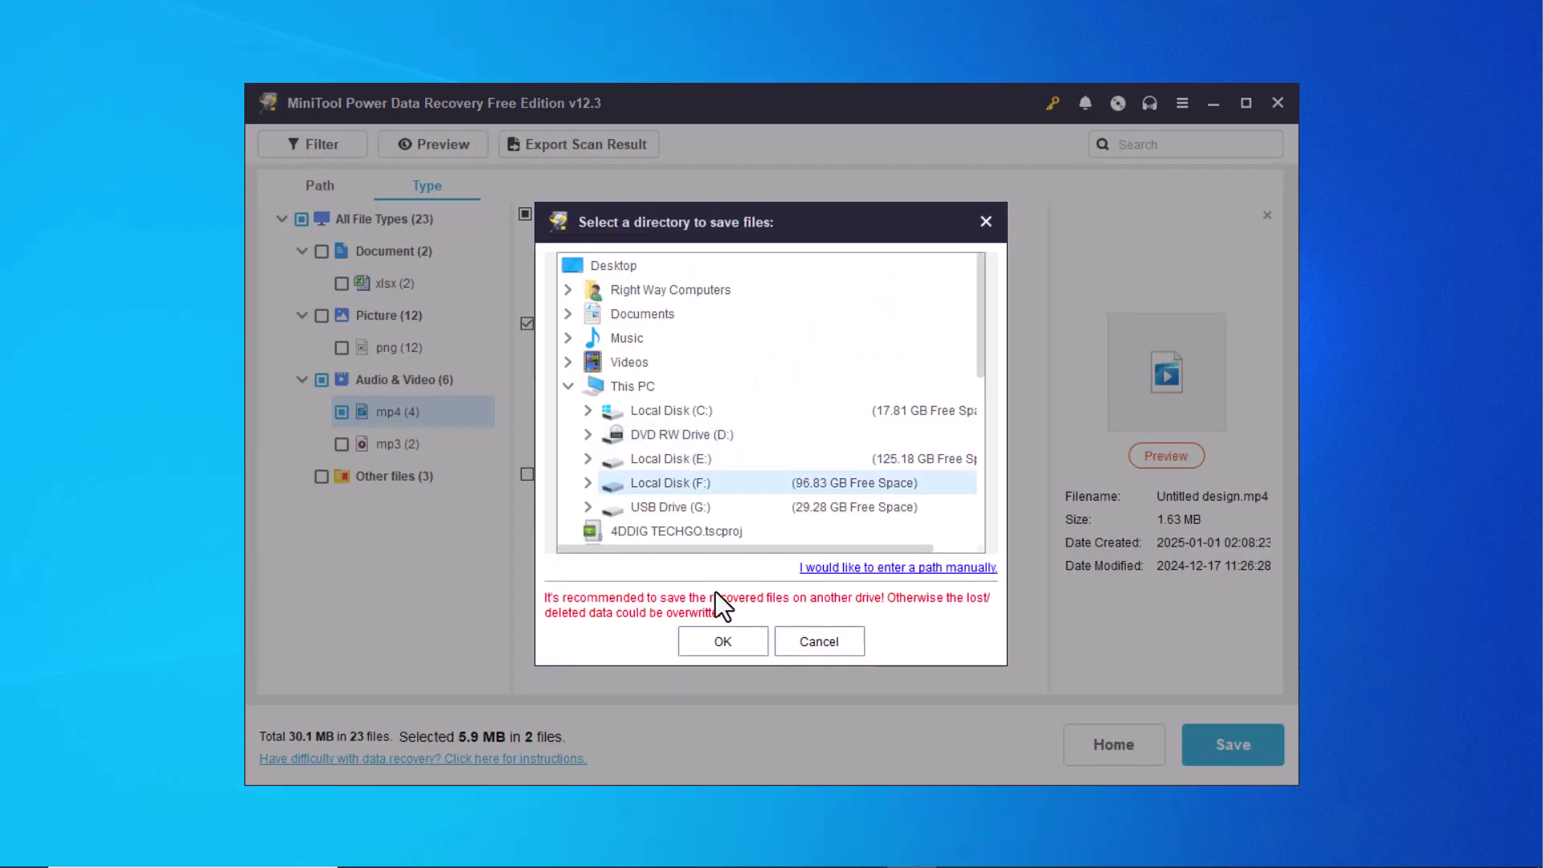
{"action": "left_click", "coordinate": [715, 640]}
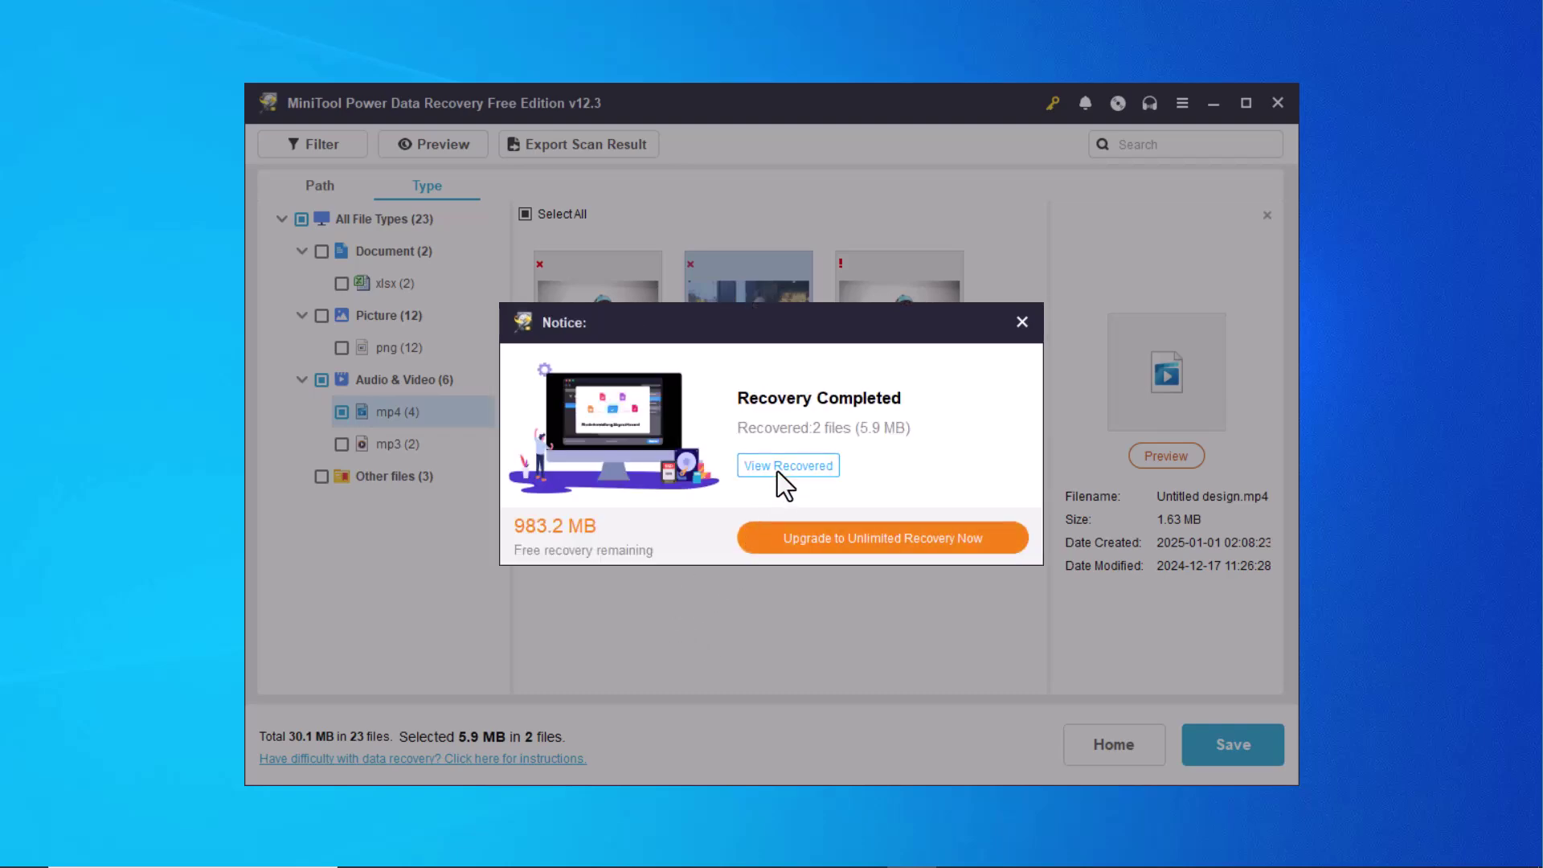
{"action": "left_click", "coordinate": [778, 471]}
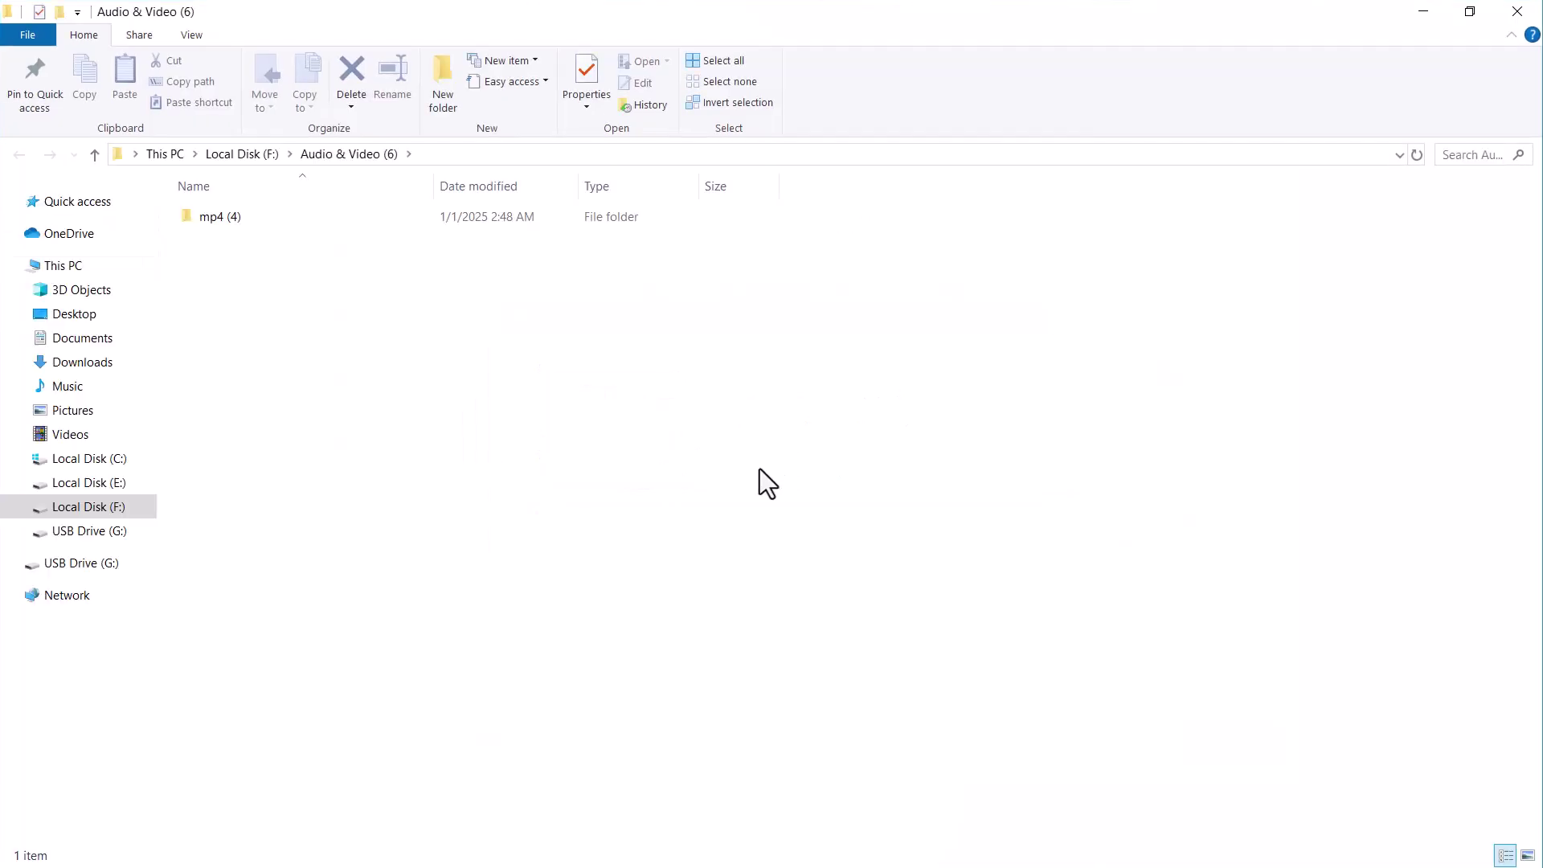
- Open the recovered mp4 folder on Local Disk F:, then minimize File Explorer
{"action": "double_click", "coordinate": [384, 227]}
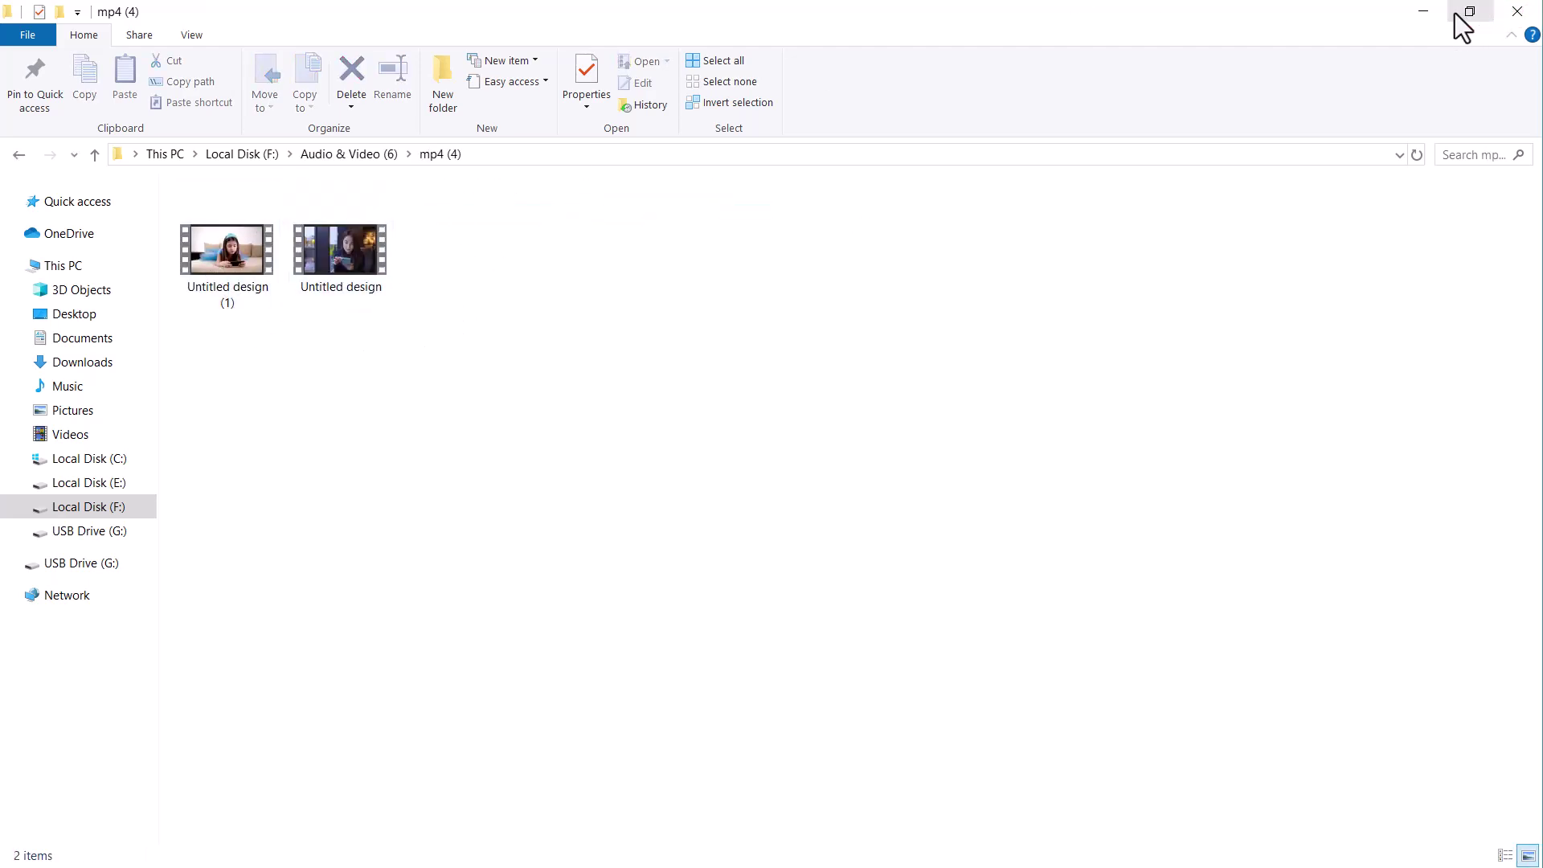
{"action": "left_click", "coordinate": [1424, 13]}
- Dismiss the notice and open the Picture > png (12) category to preview the images
{"action": "left_click", "coordinate": [1020, 313]}
{"action": "left_click", "coordinate": [360, 313]}
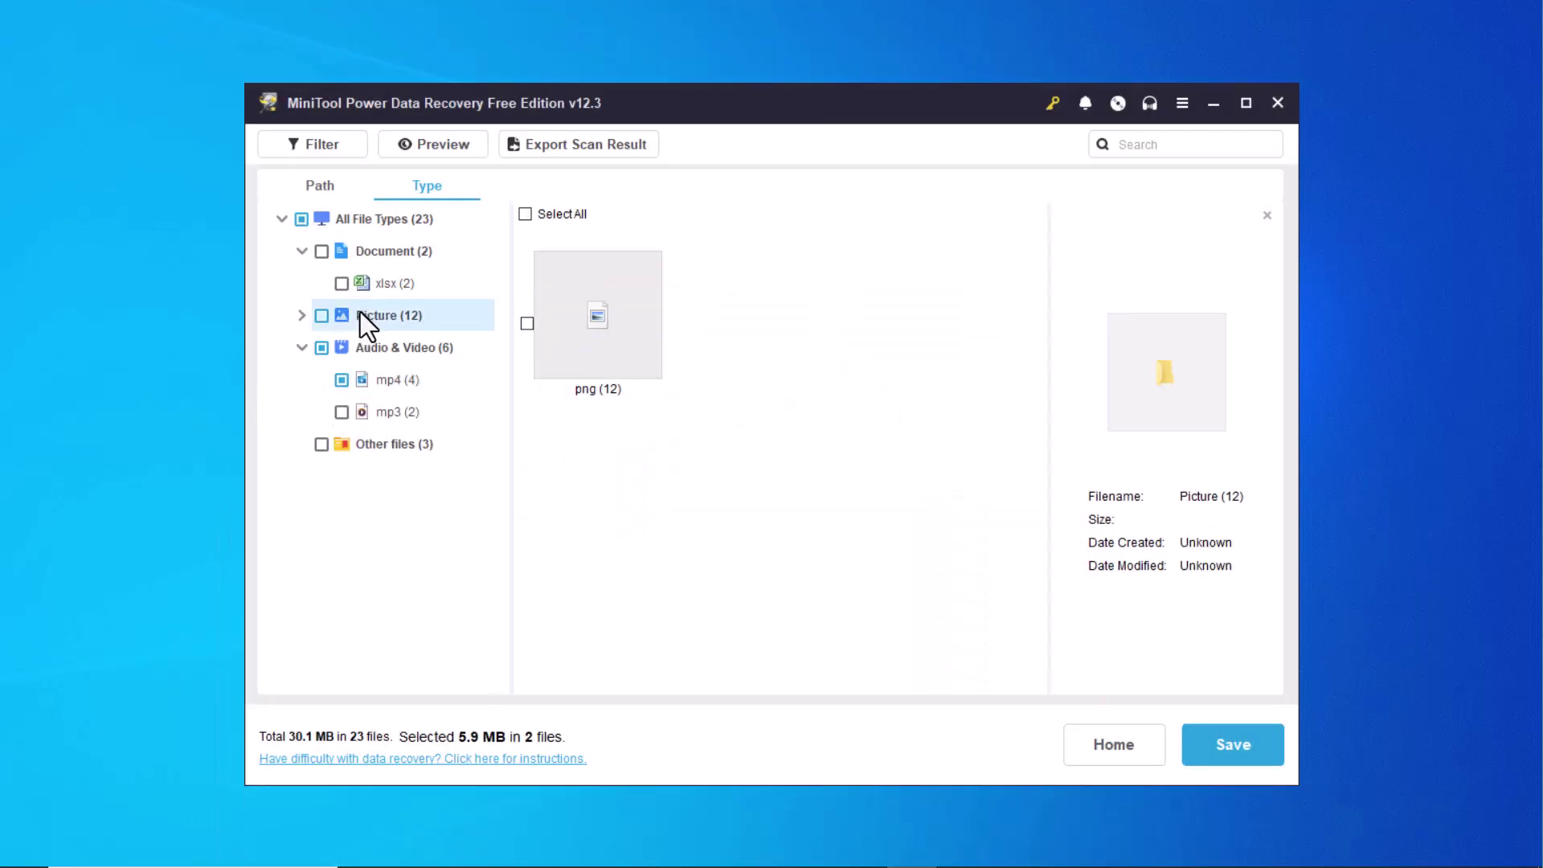
{"action": "left_click", "coordinate": [302, 315]}
{"action": "left_click", "coordinate": [362, 345]}
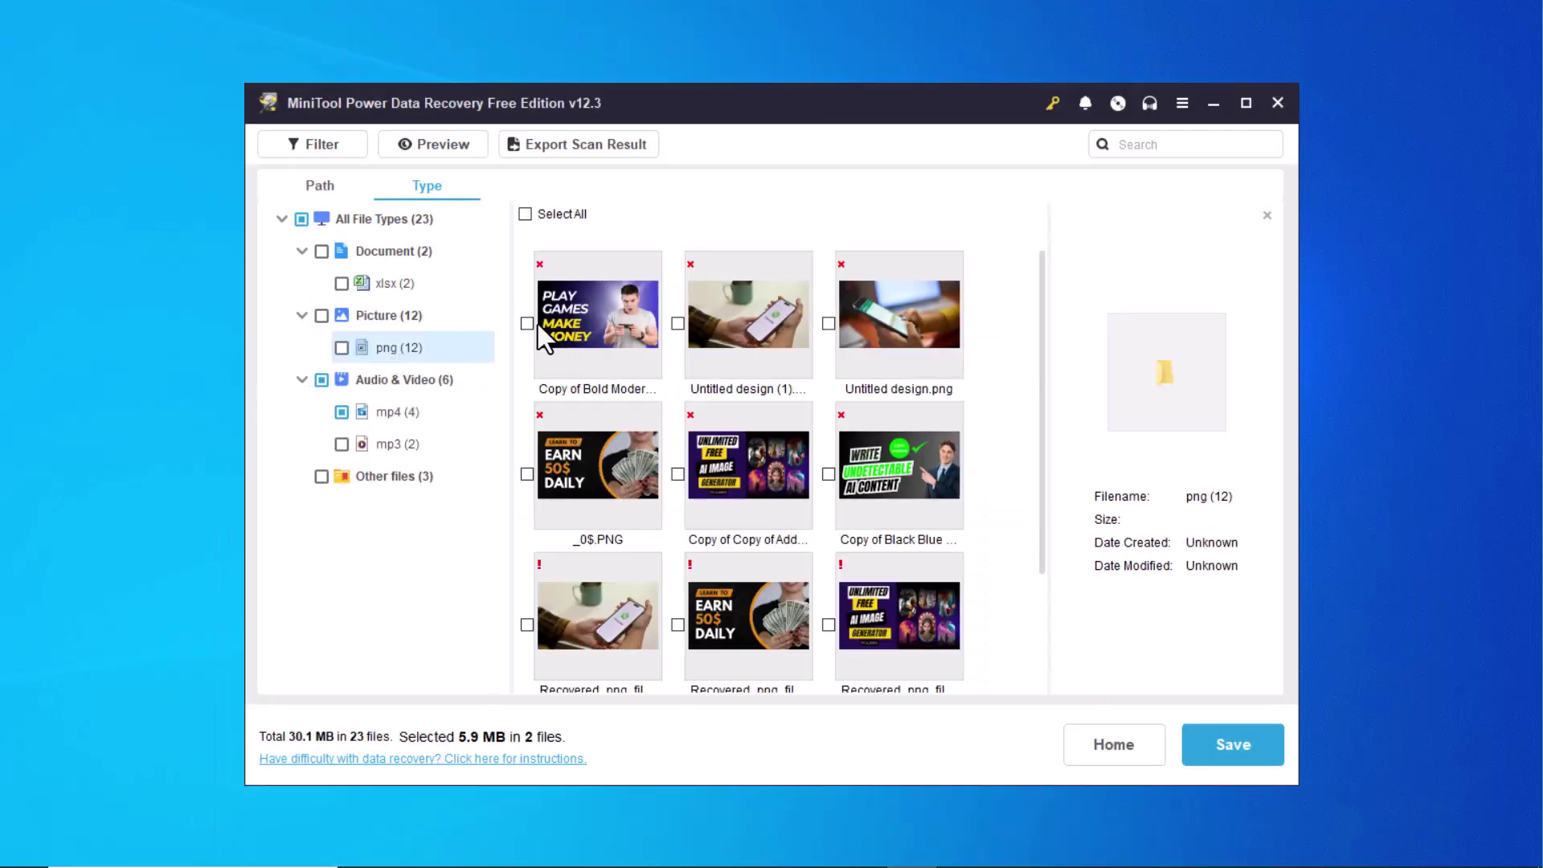
{"action": "left_click", "coordinate": [647, 322]}
{"action": "left_click", "coordinate": [674, 324]}
- Select all PNG images except _0$.PNG, Copy of Copy of Add a heading.png and Untitled design (1)
{"action": "left_click", "coordinate": [526, 213]}
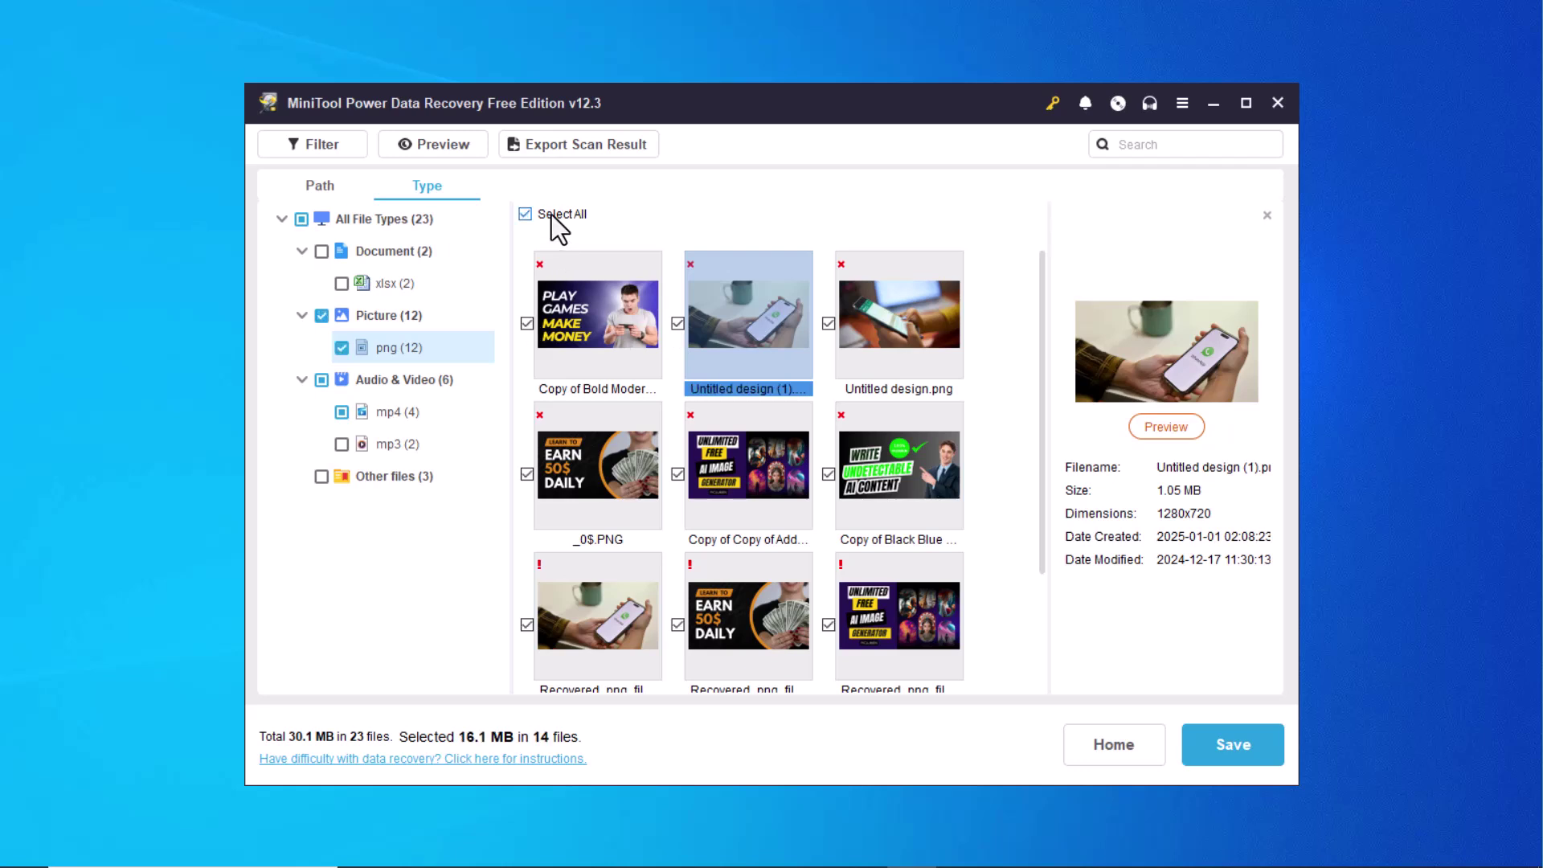
{"action": "left_click", "coordinate": [528, 474]}
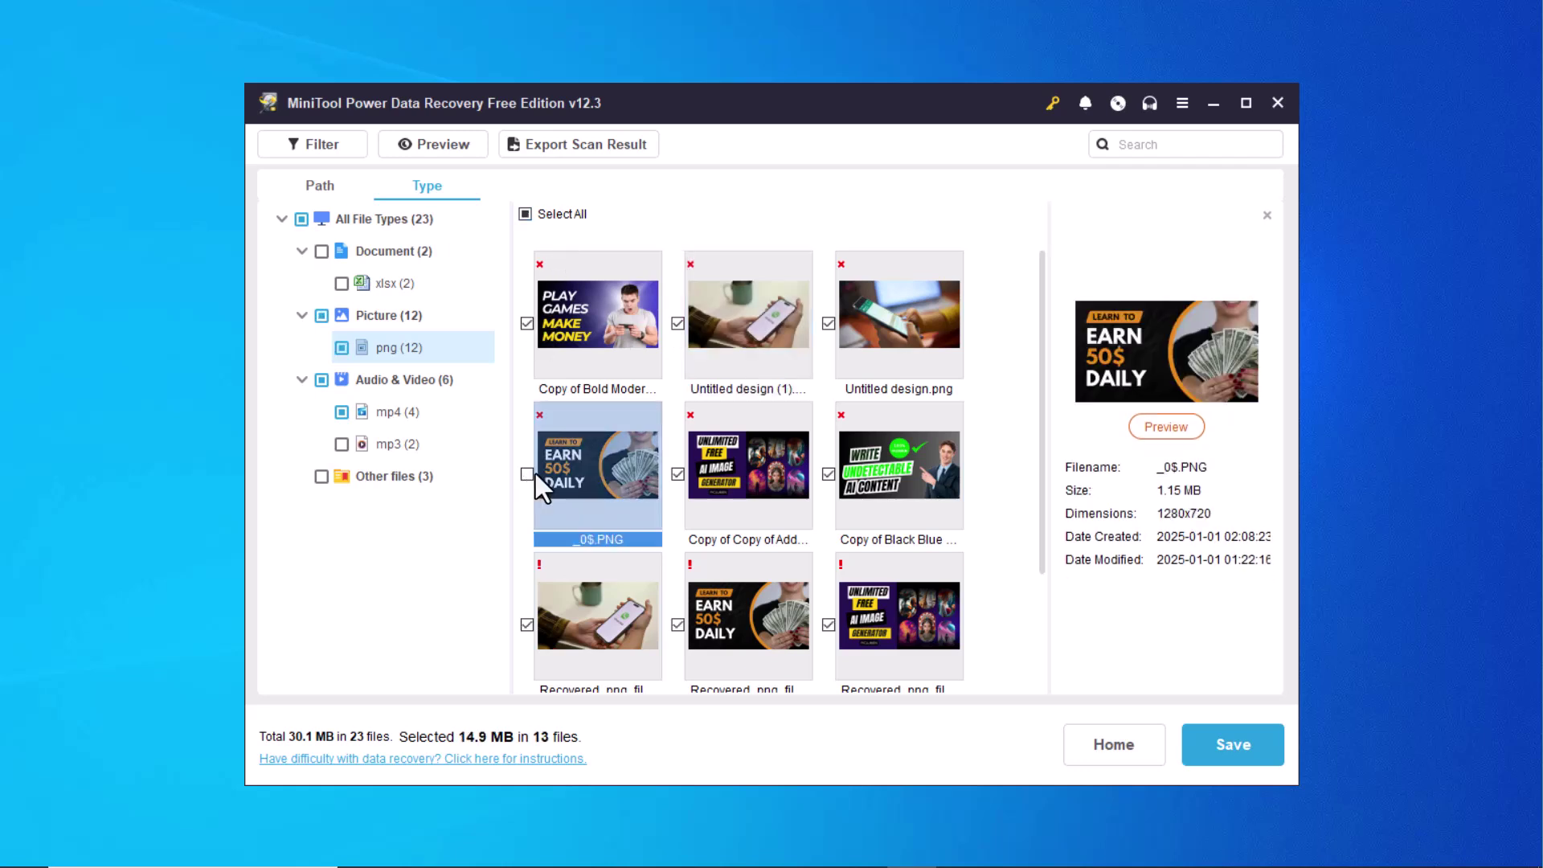
{"action": "left_click", "coordinate": [677, 475]}
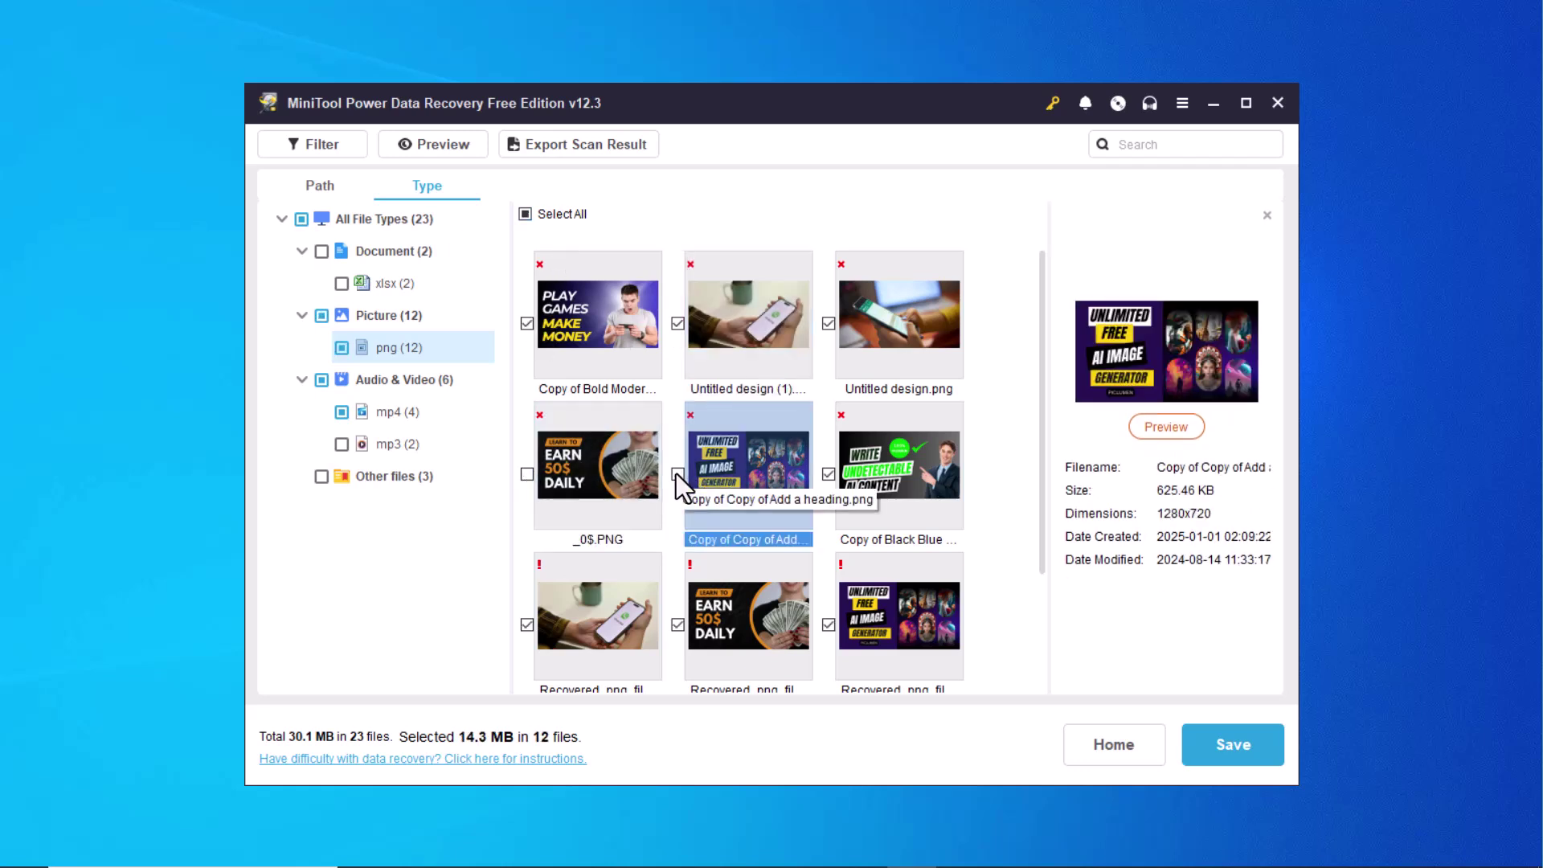
{"action": "left_click", "coordinate": [676, 324]}
- Save the checked files to Local Disk (F:)
{"action": "left_click", "coordinate": [1227, 747]}
{"action": "left_click", "coordinate": [686, 492]}
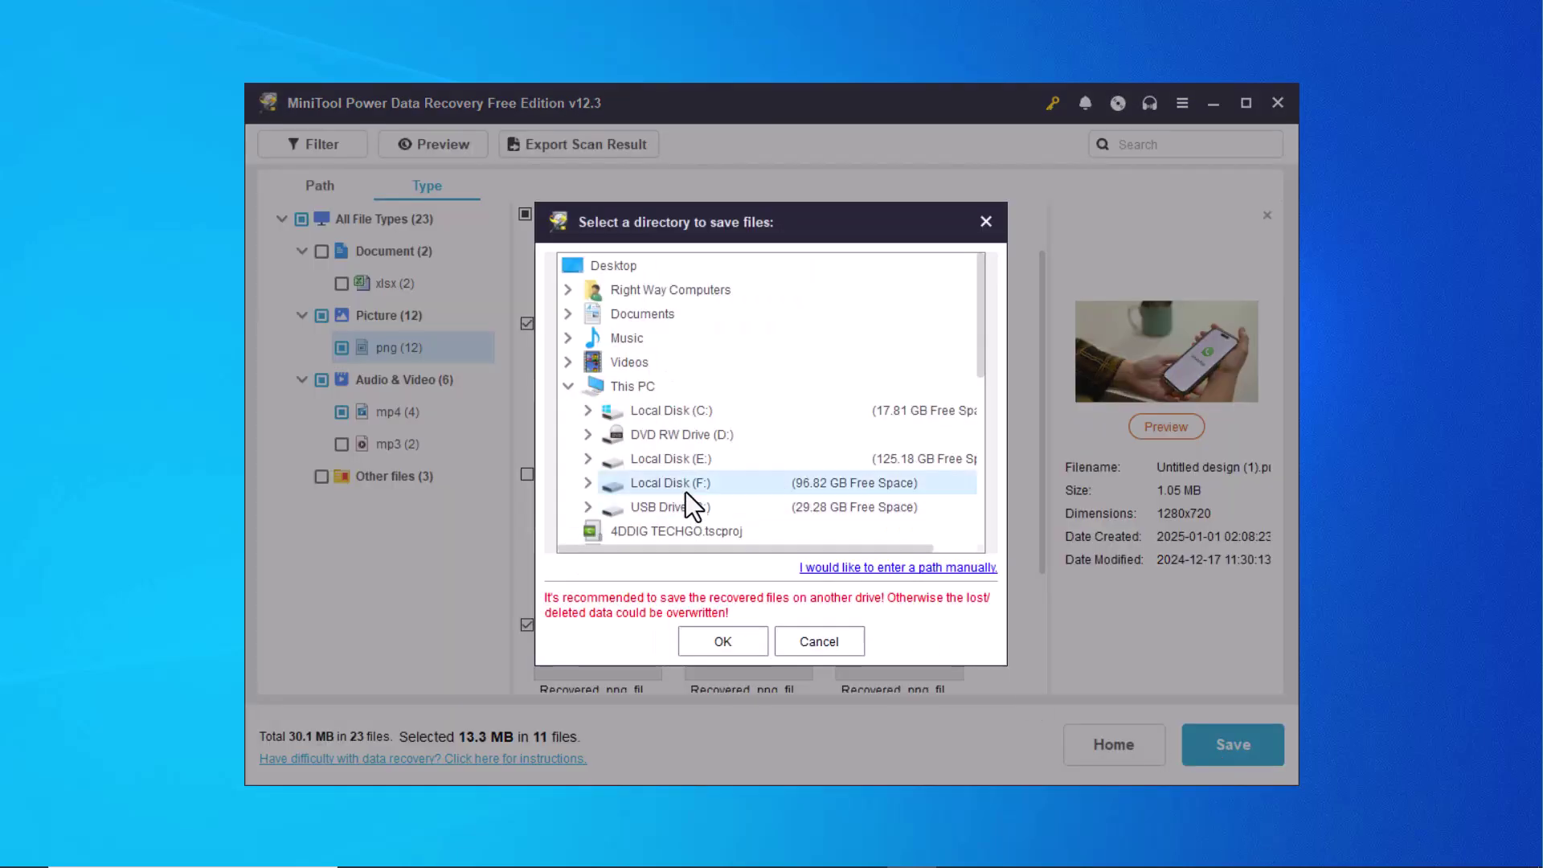
{"action": "left_click", "coordinate": [749, 648]}
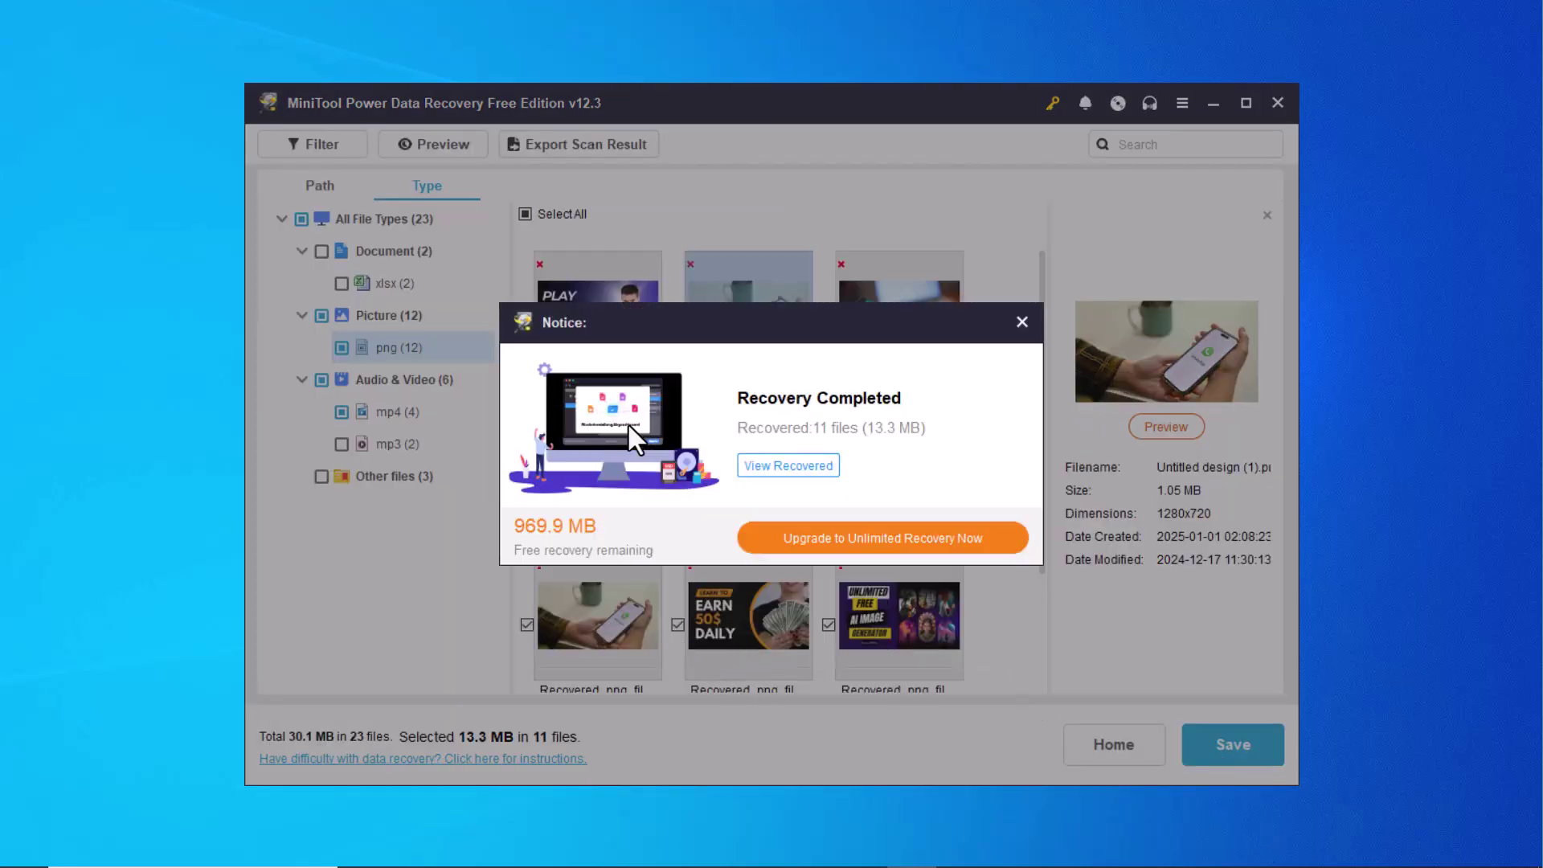
- Open the recovered png (12) folder on F: and view the WRITE UNDETECTABLE AI CONTENT image, then close it
{"action": "left_click", "coordinate": [802, 474]}
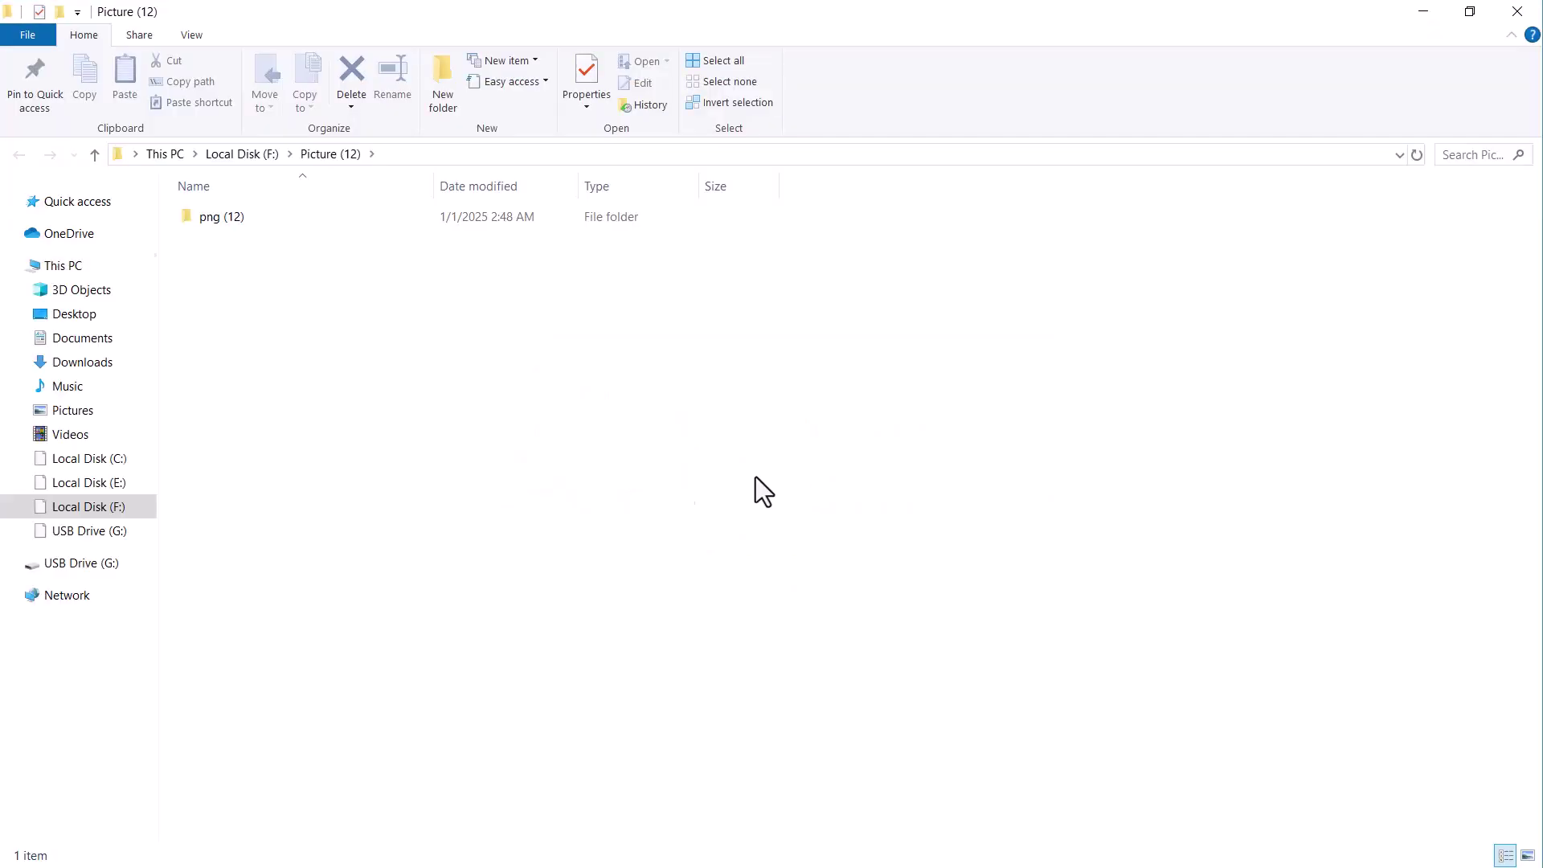
{"action": "double_click", "coordinate": [244, 217]}
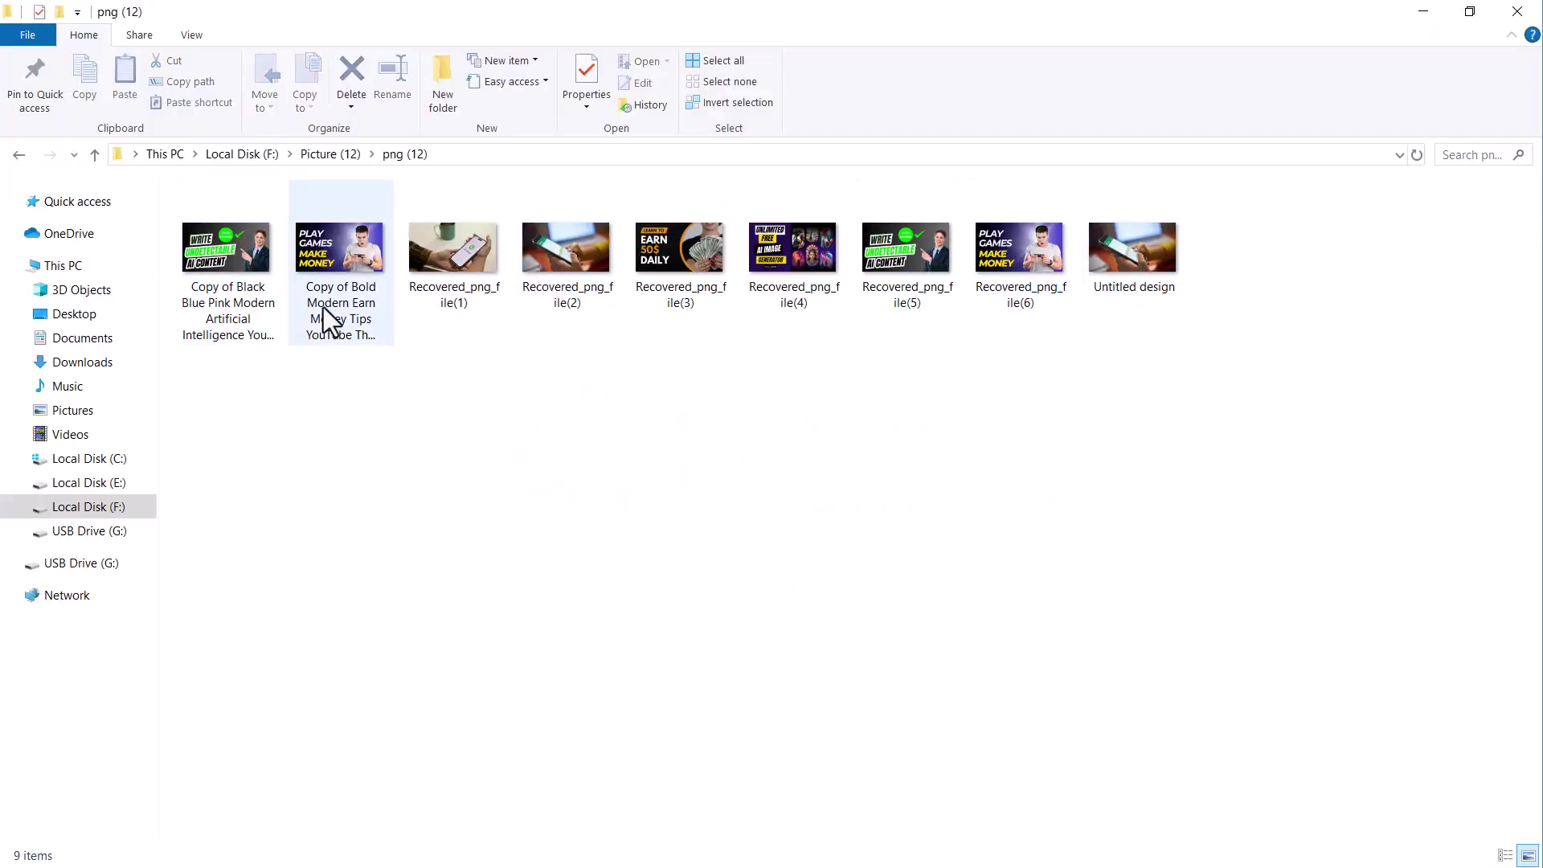
{"action": "left_click", "coordinate": [357, 262]}
{"action": "left_click", "coordinate": [258, 285]}
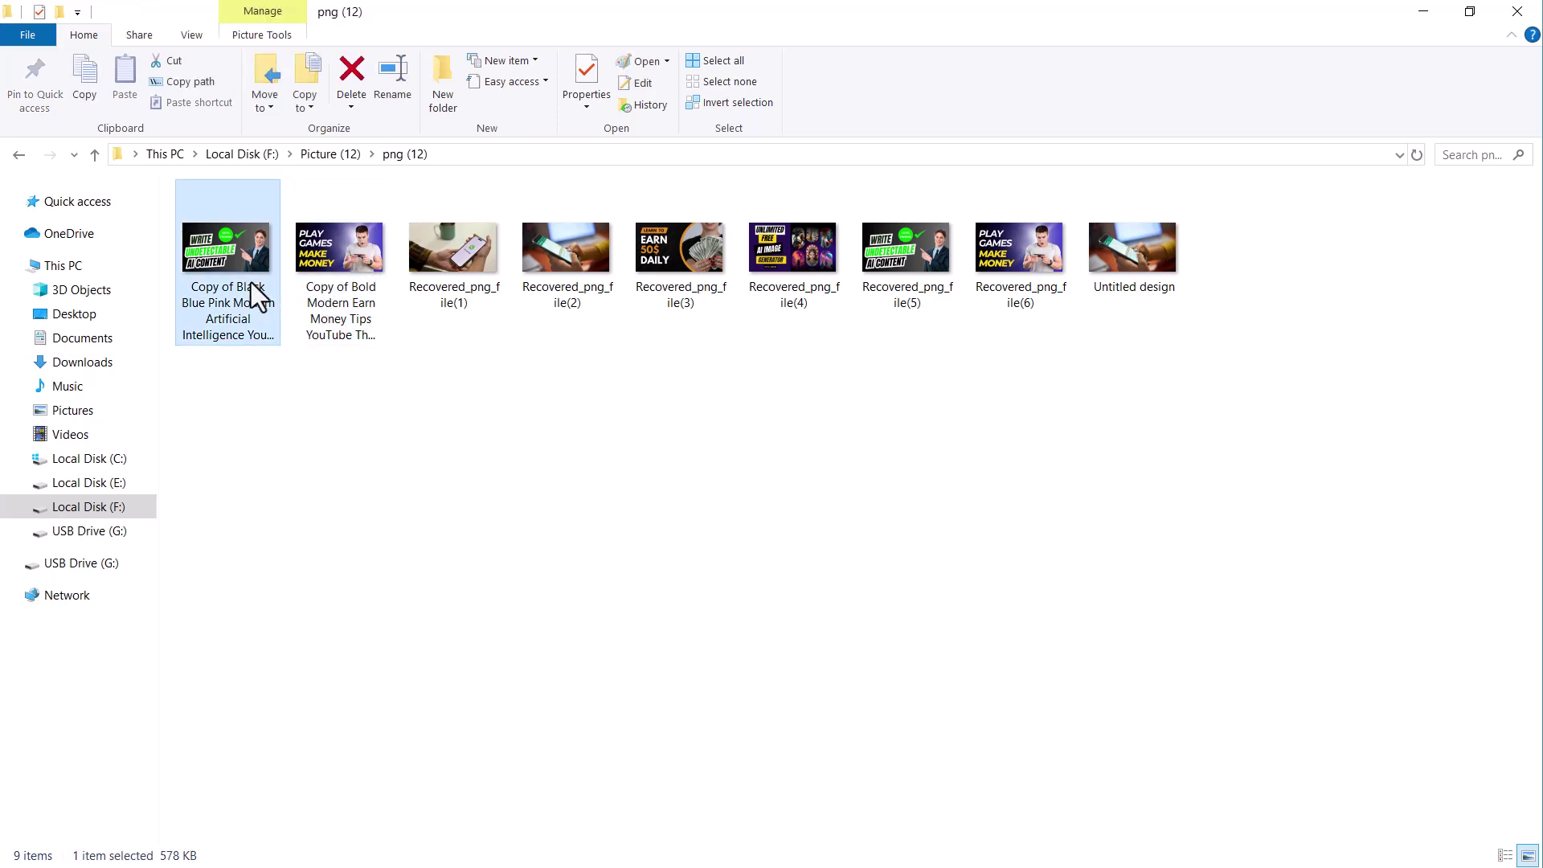
{"action": "double_click", "coordinate": [257, 295]}
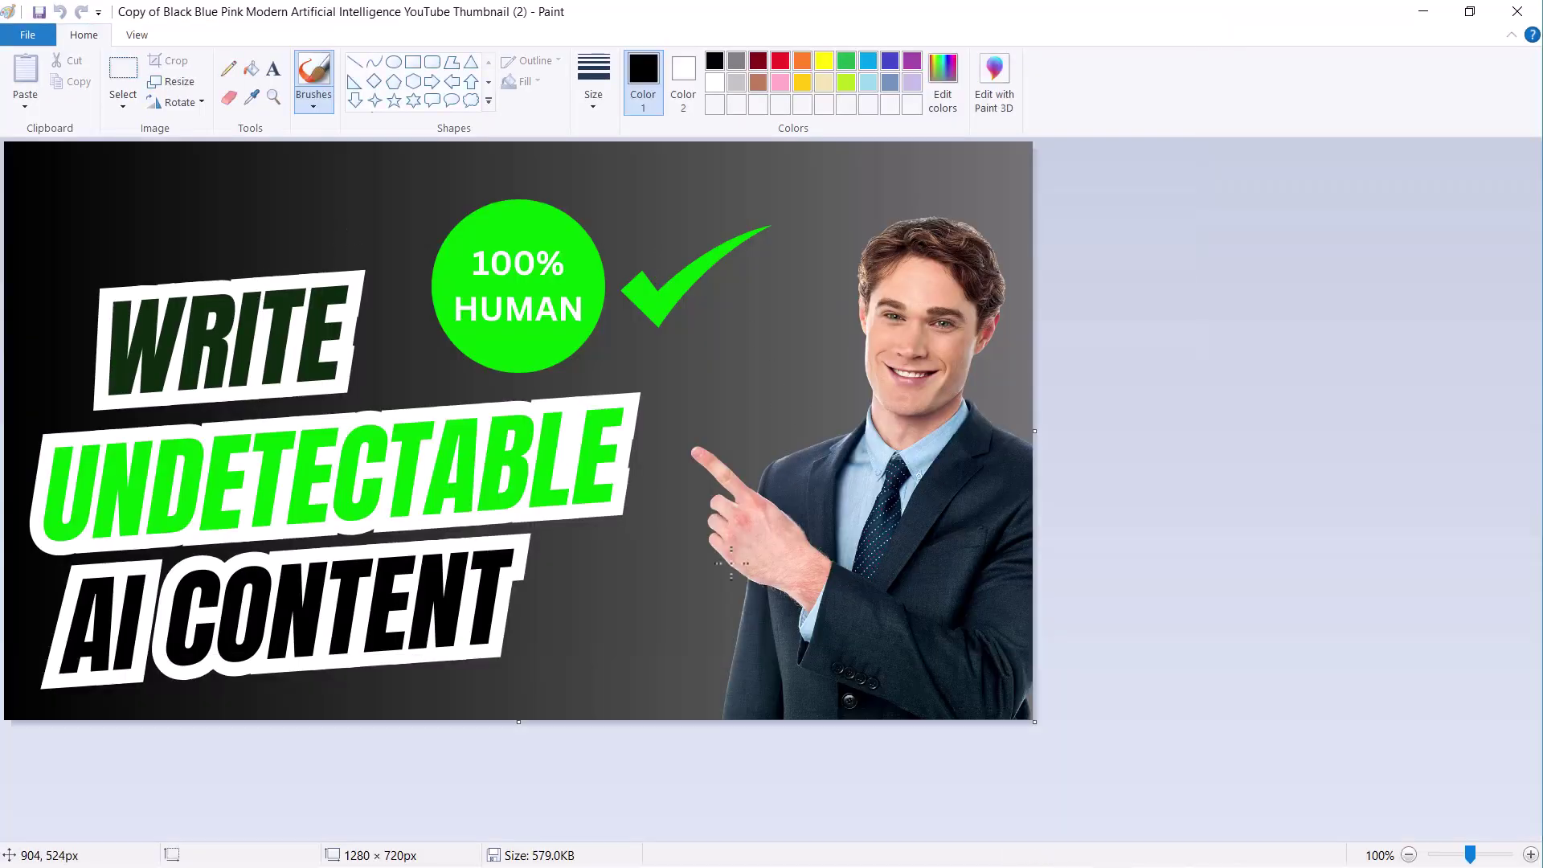
{"action": "left_click", "coordinate": [1518, 11]}
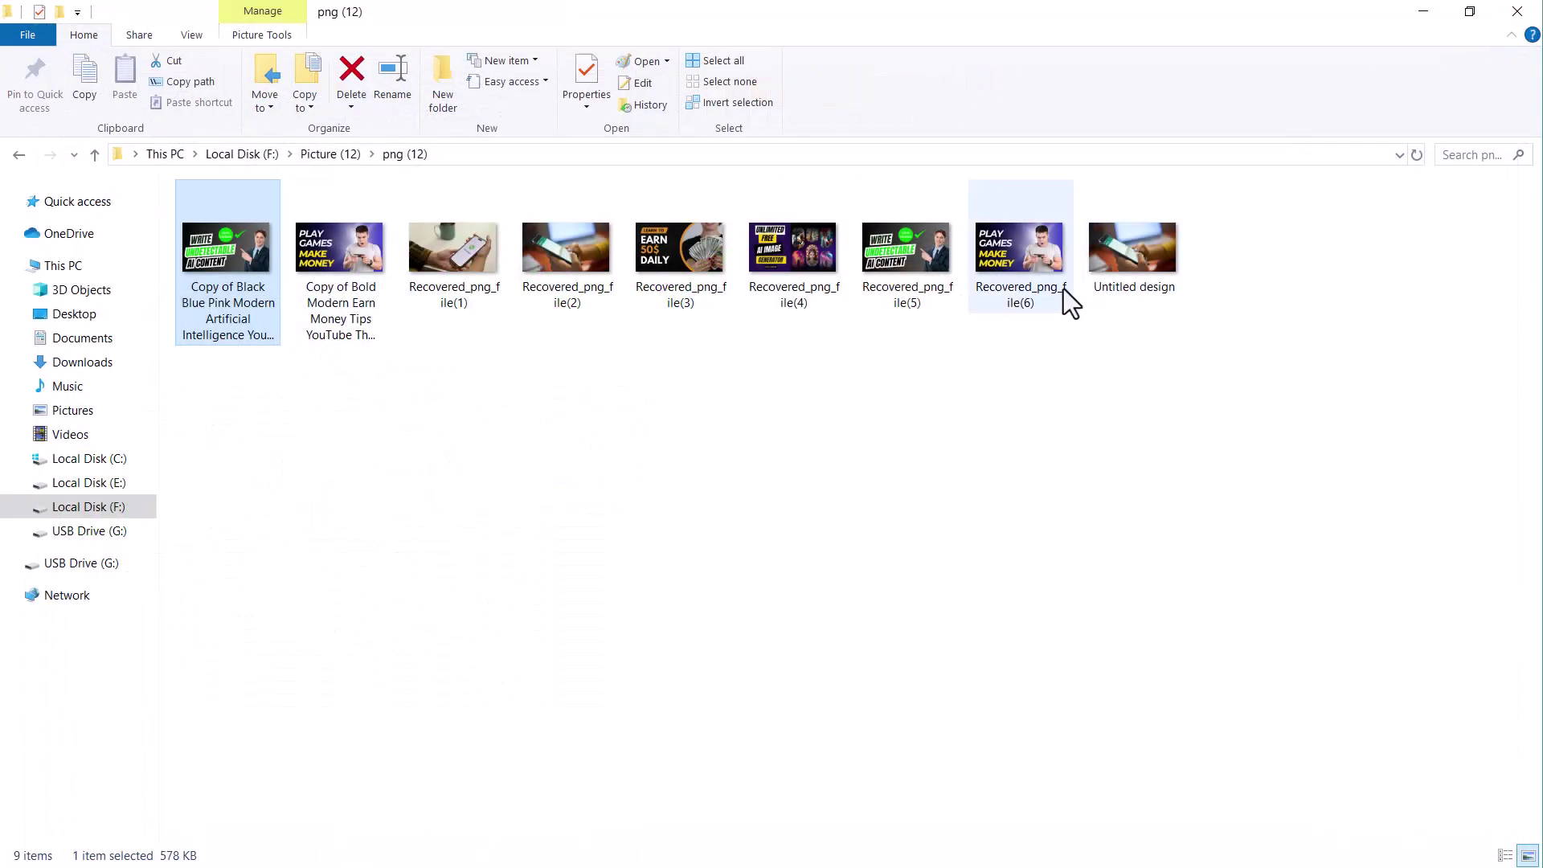
- Close File Explorer and the notice, return Home saving the scan result, and cancel the export
{"action": "left_click", "coordinate": [1517, 11]}
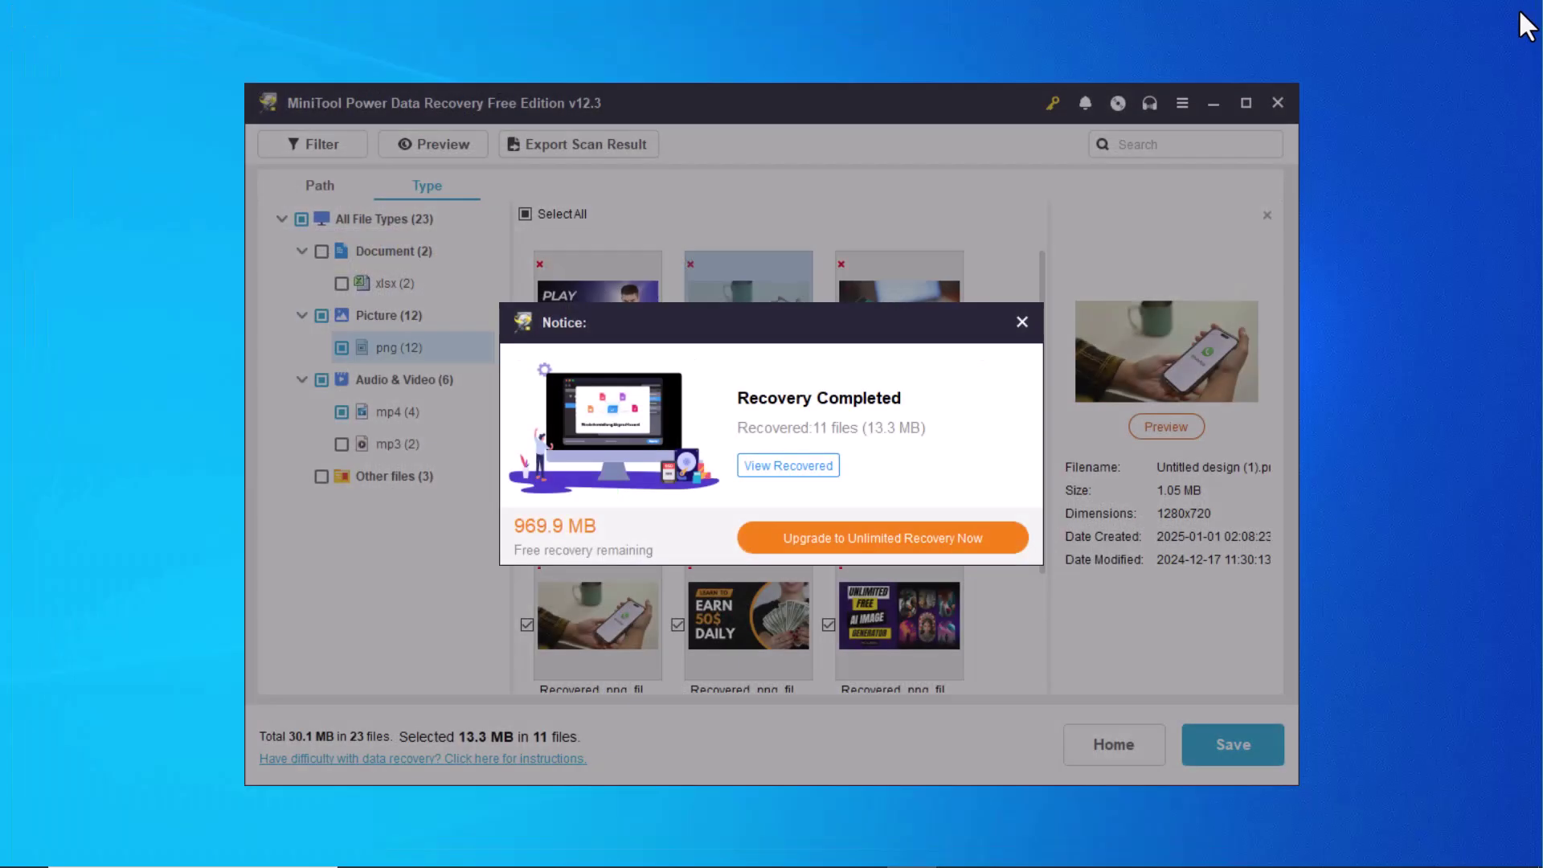
{"action": "left_click", "coordinate": [1022, 323]}
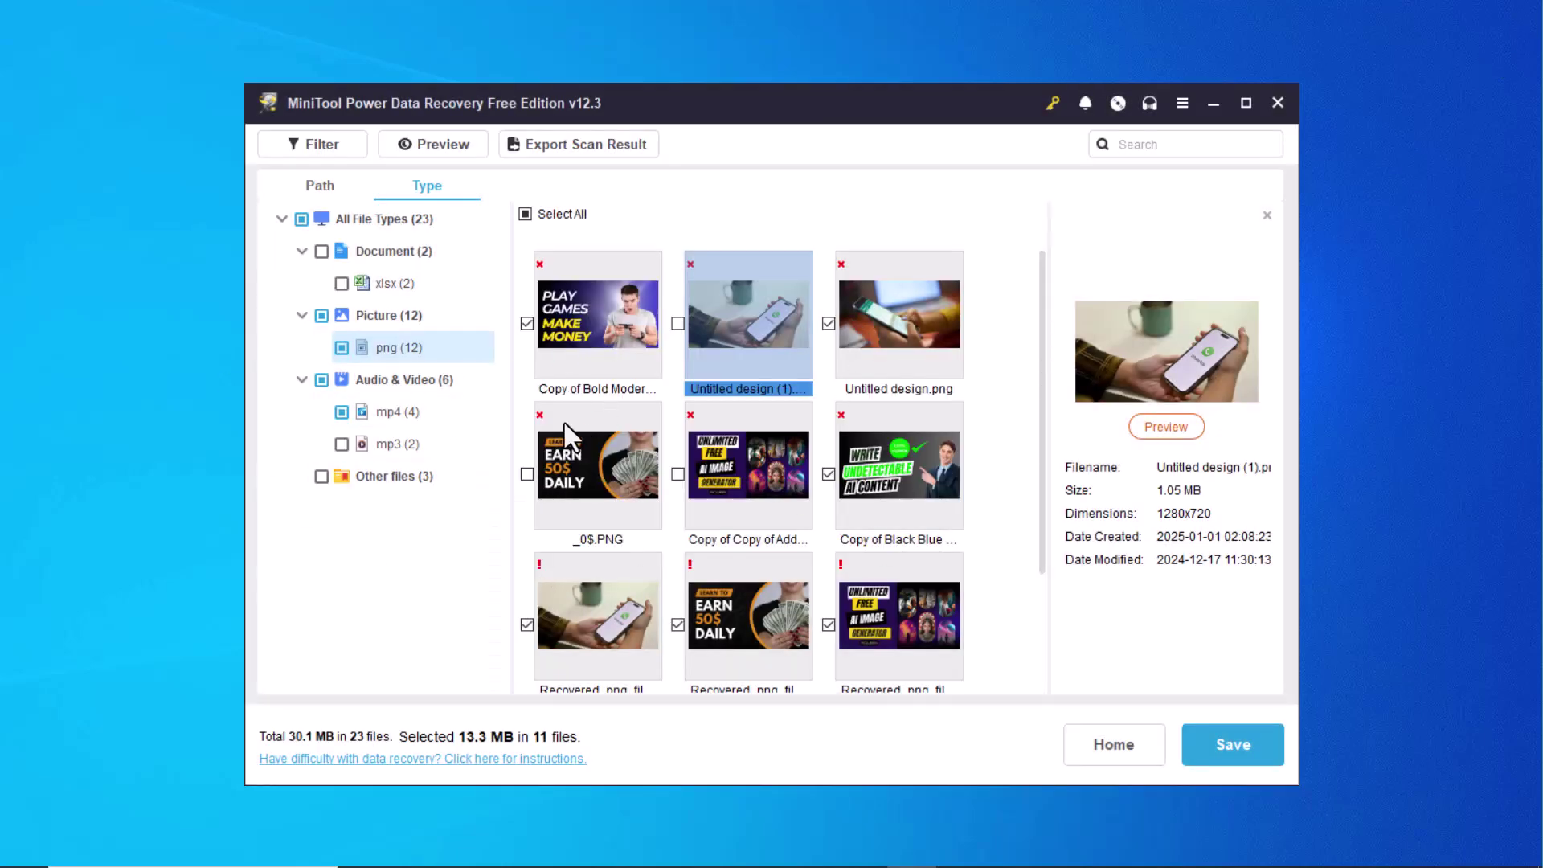
{"action": "left_click", "coordinate": [1130, 752]}
{"action": "left_click", "coordinate": [737, 482]}
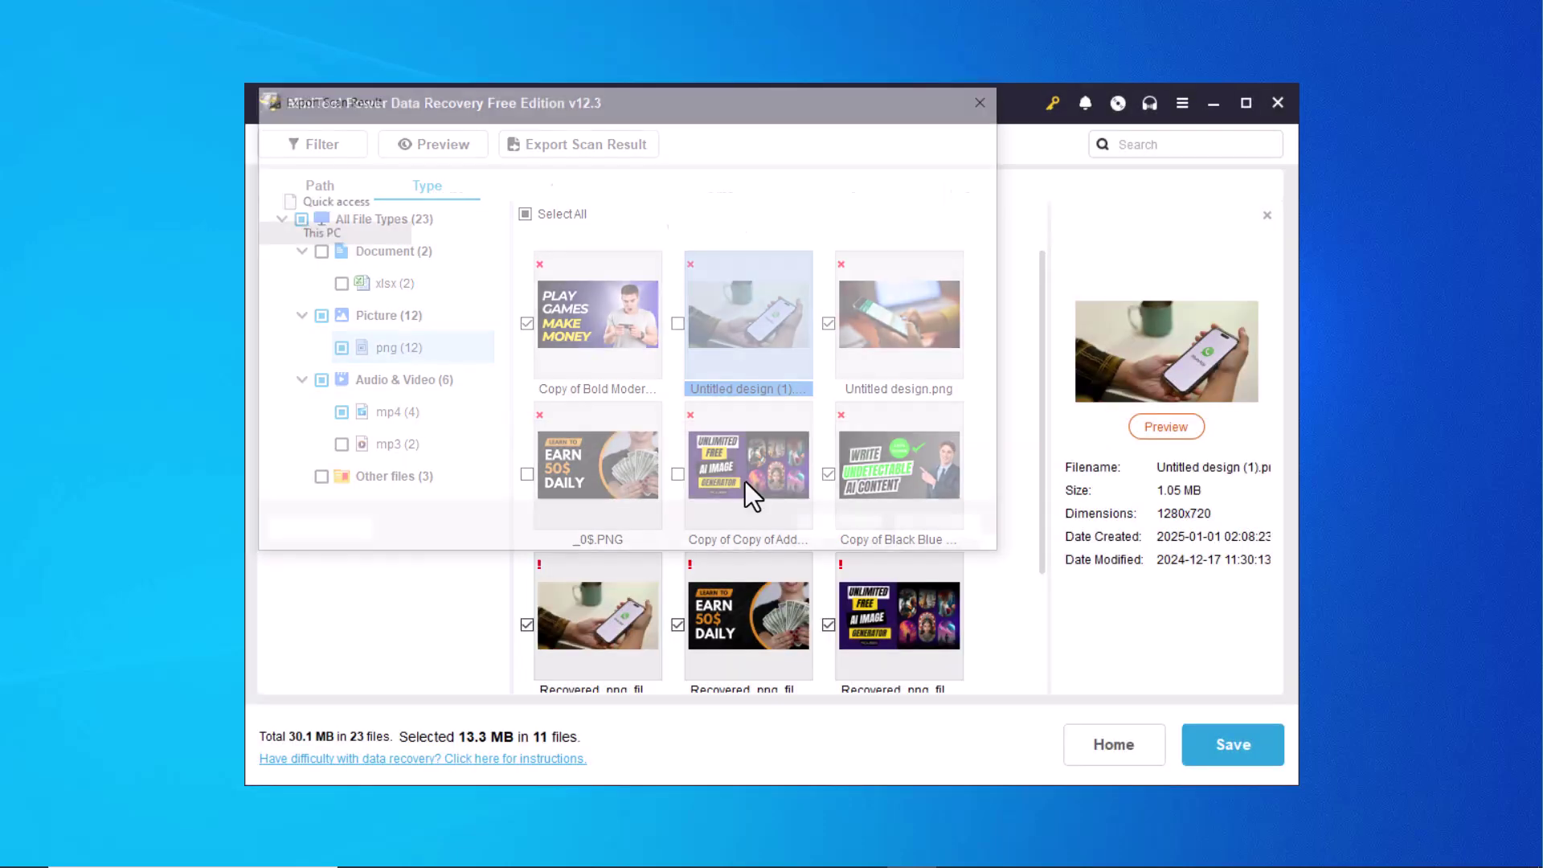
{"action": "left_click", "coordinate": [981, 99]}
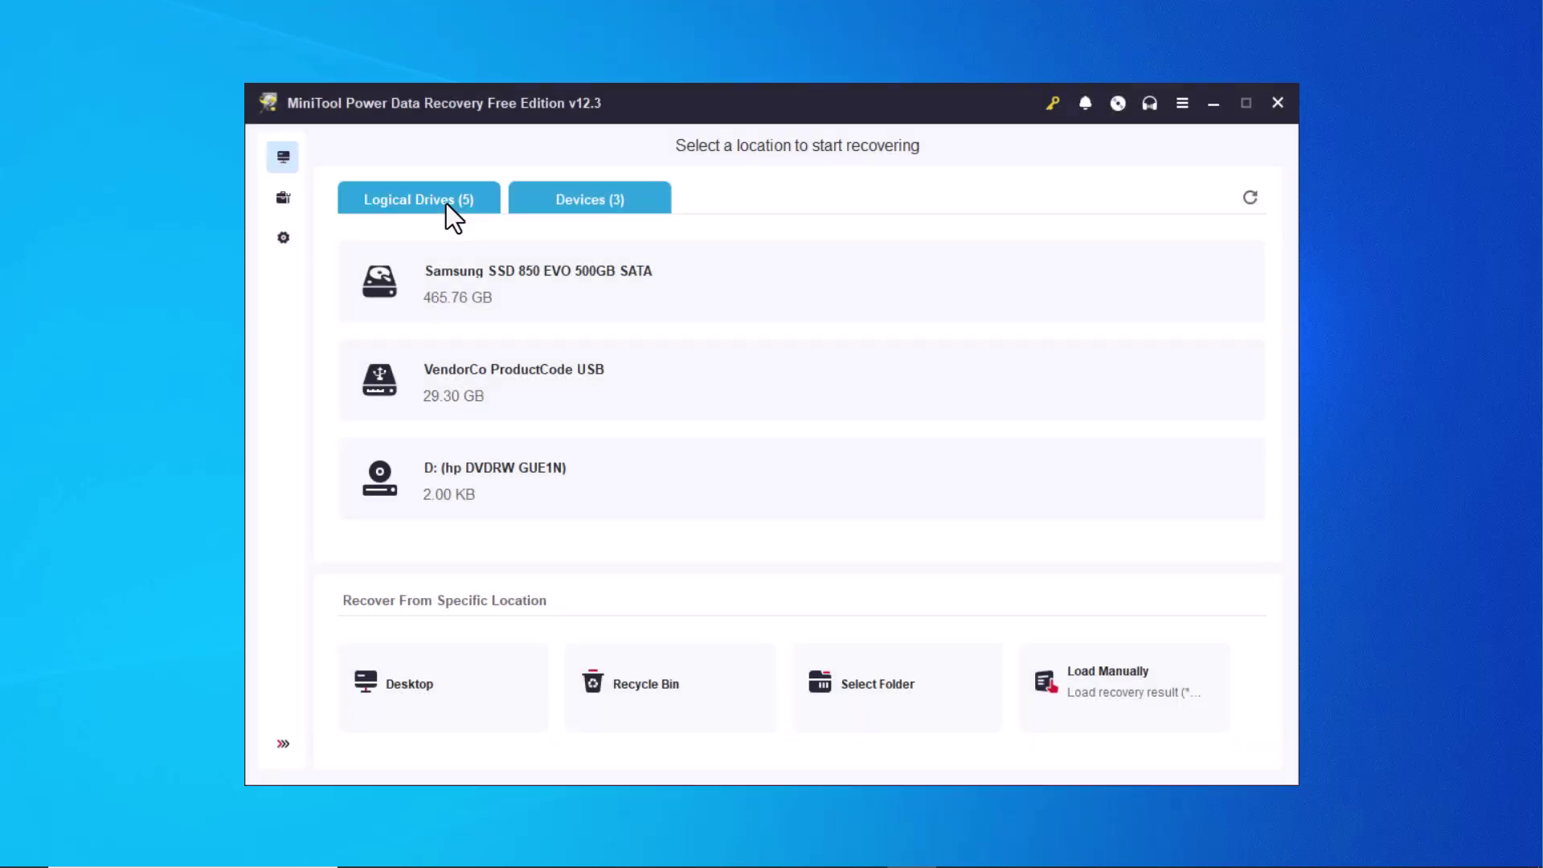
- View the Logical Drives list, browse the Utilities and scan Settings pages, then return to the drives
{"action": "left_click", "coordinate": [446, 203]}
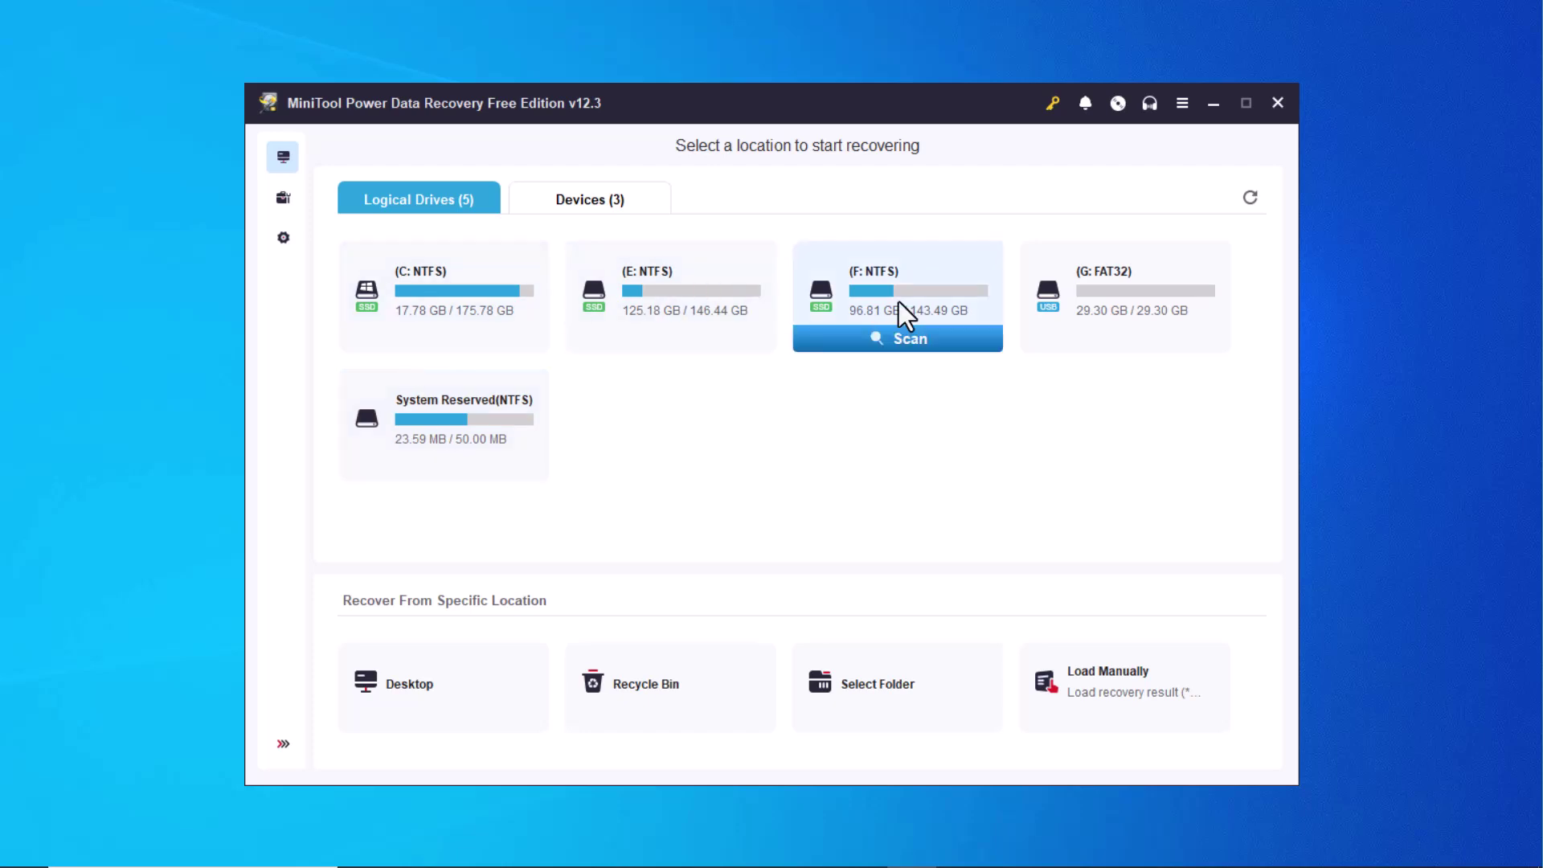
{"action": "mouse_move", "coordinate": [1067, 302]}
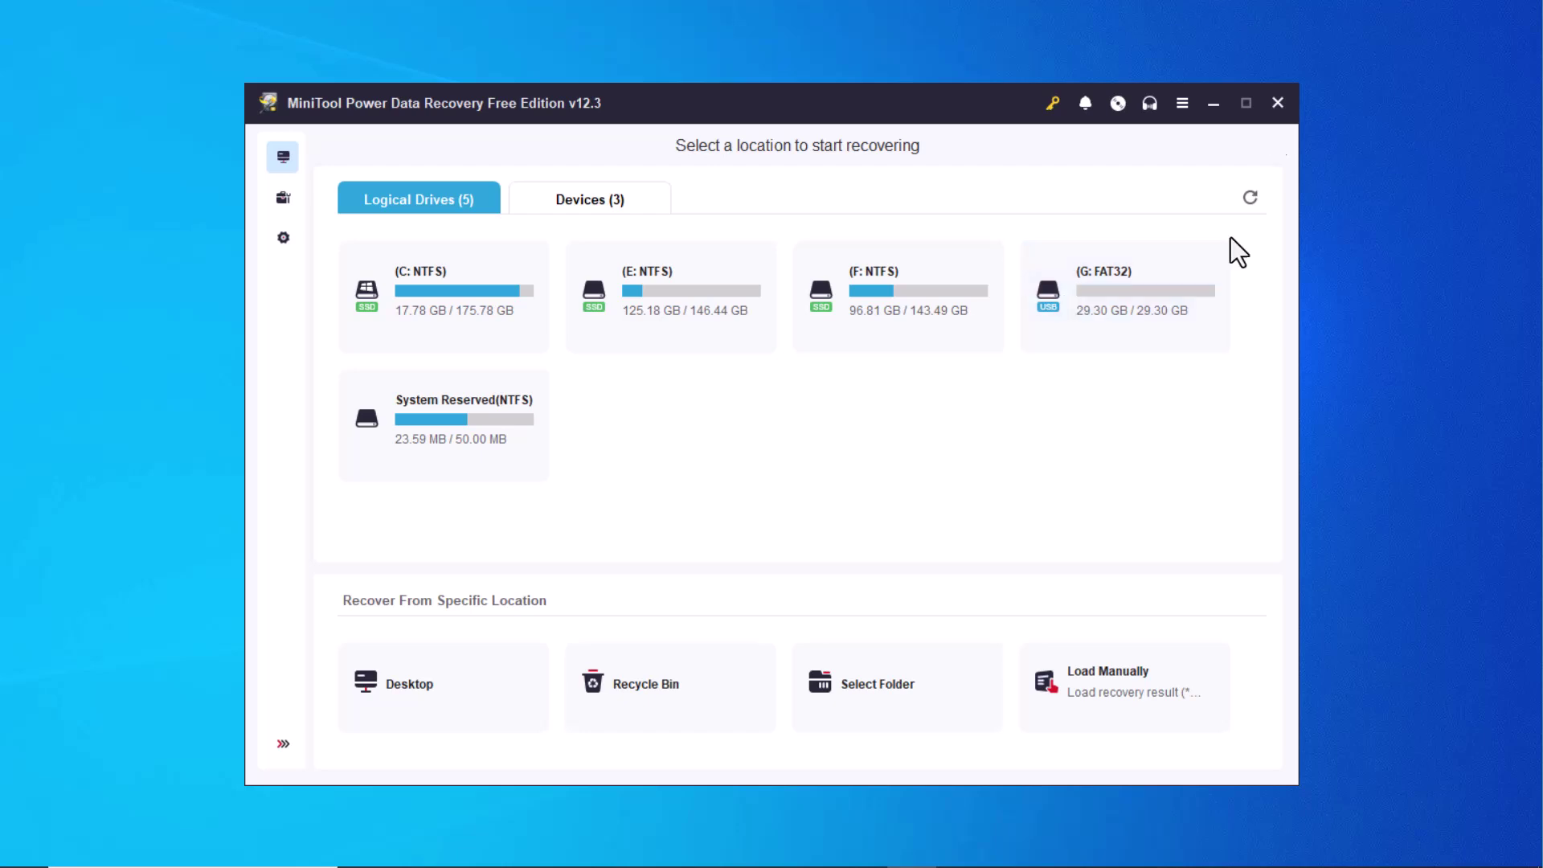
{"action": "left_click", "coordinate": [282, 198]}
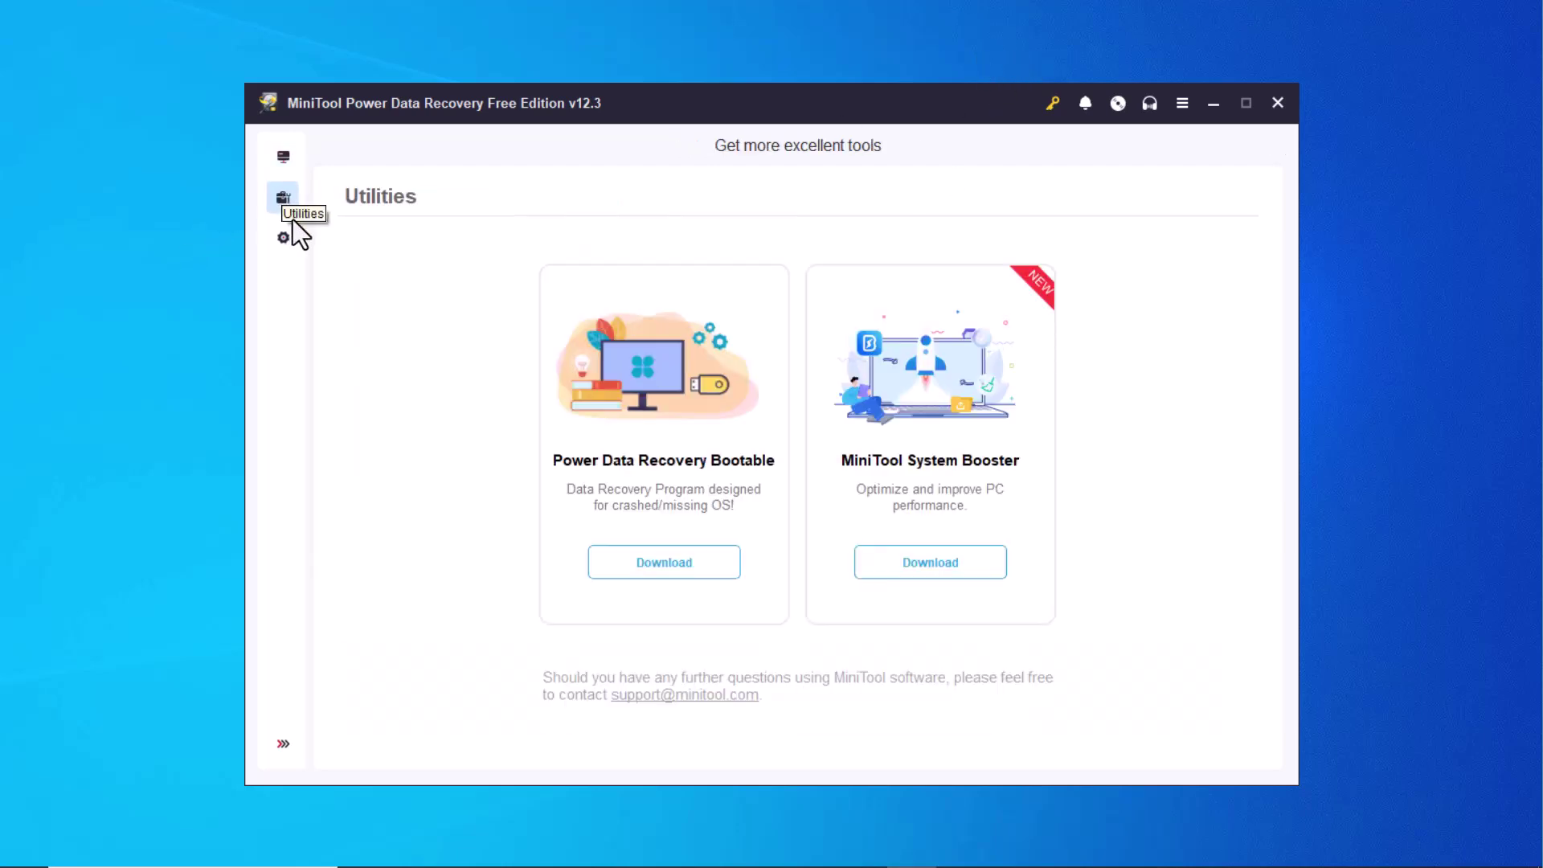
{"action": "left_click", "coordinate": [282, 239]}
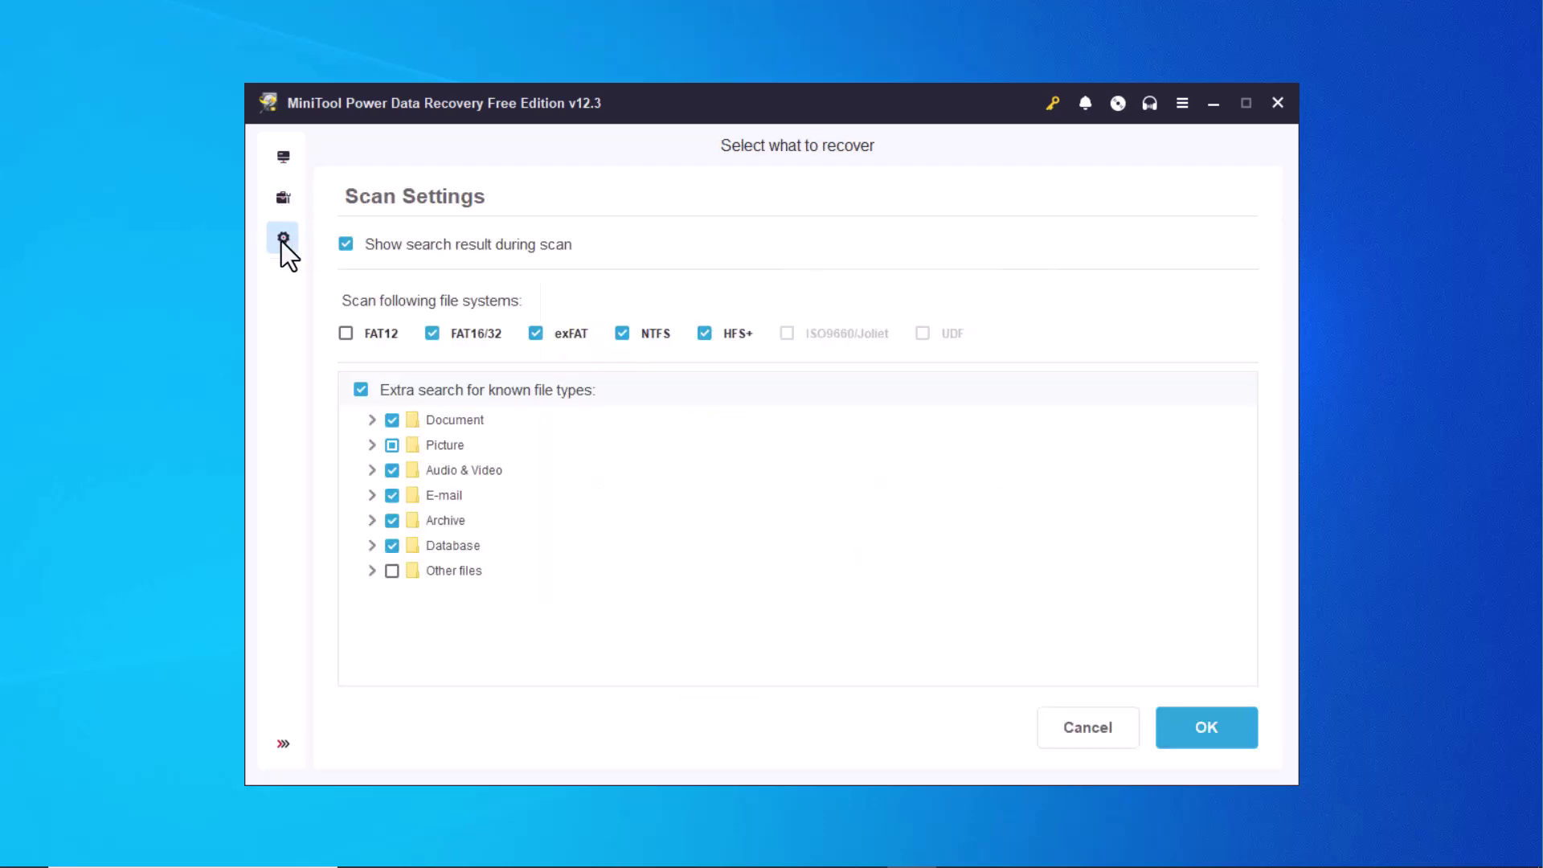
{"action": "left_click", "coordinate": [286, 199]}
{"action": "left_click", "coordinate": [288, 161]}
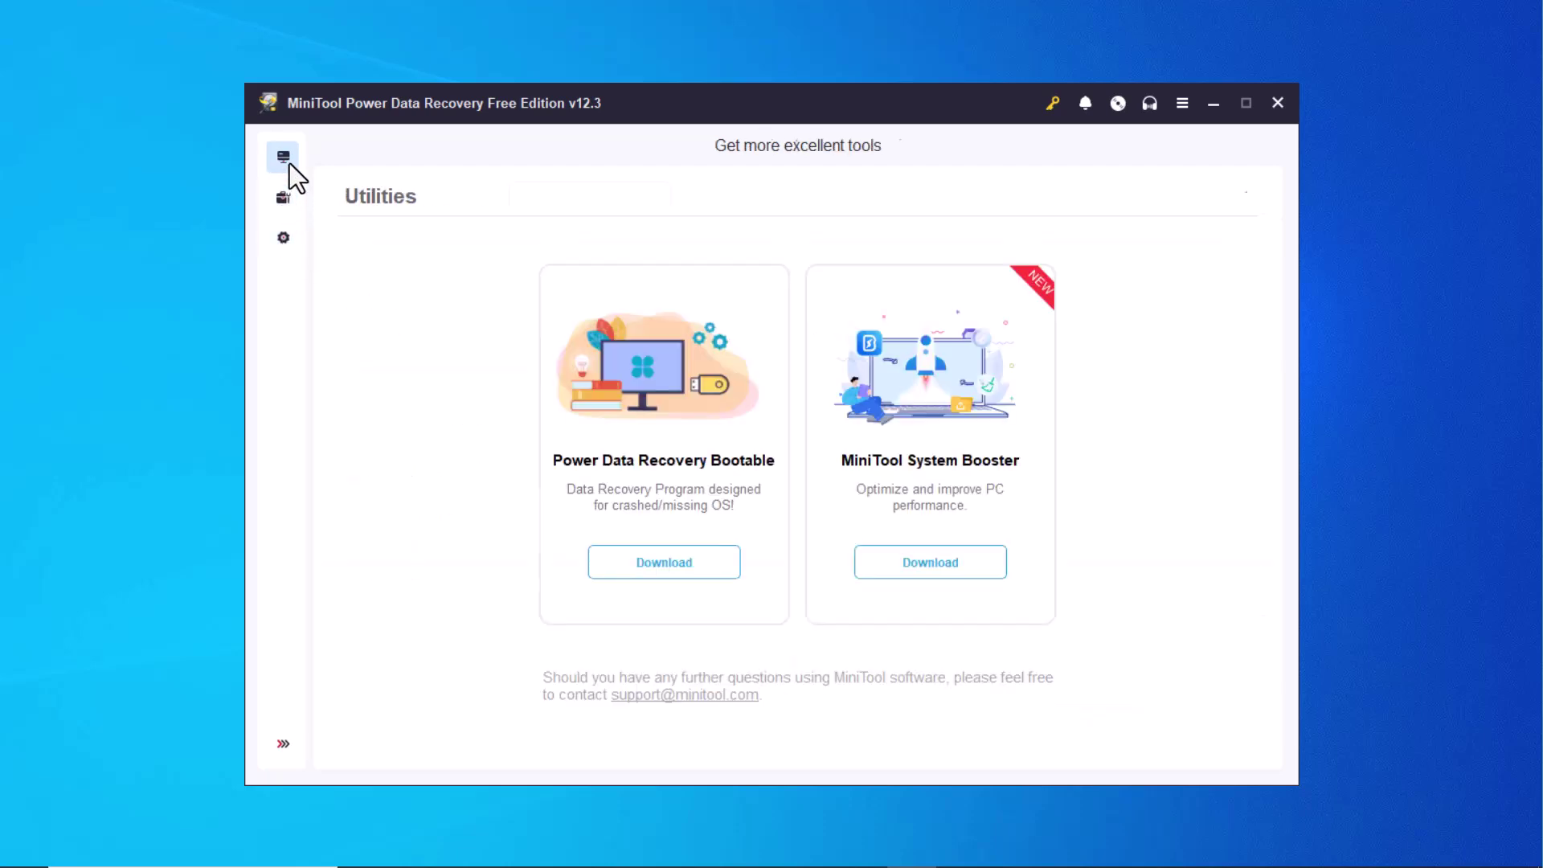